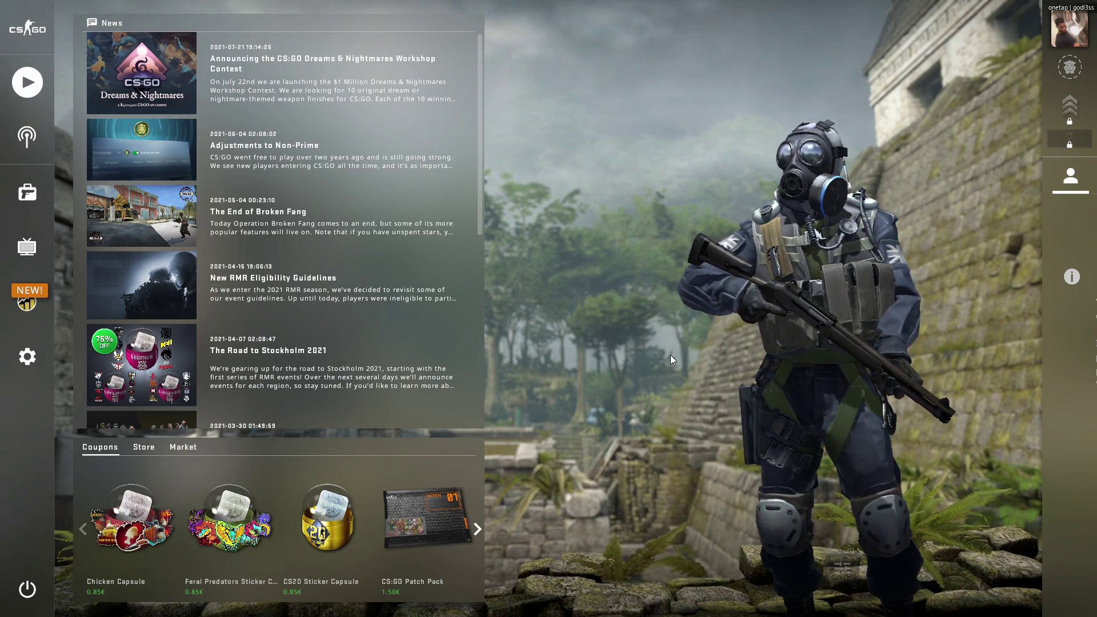
Open the cheat menu over the game's main screen and reposition its window
{"action": "key", "text": "Insert"}
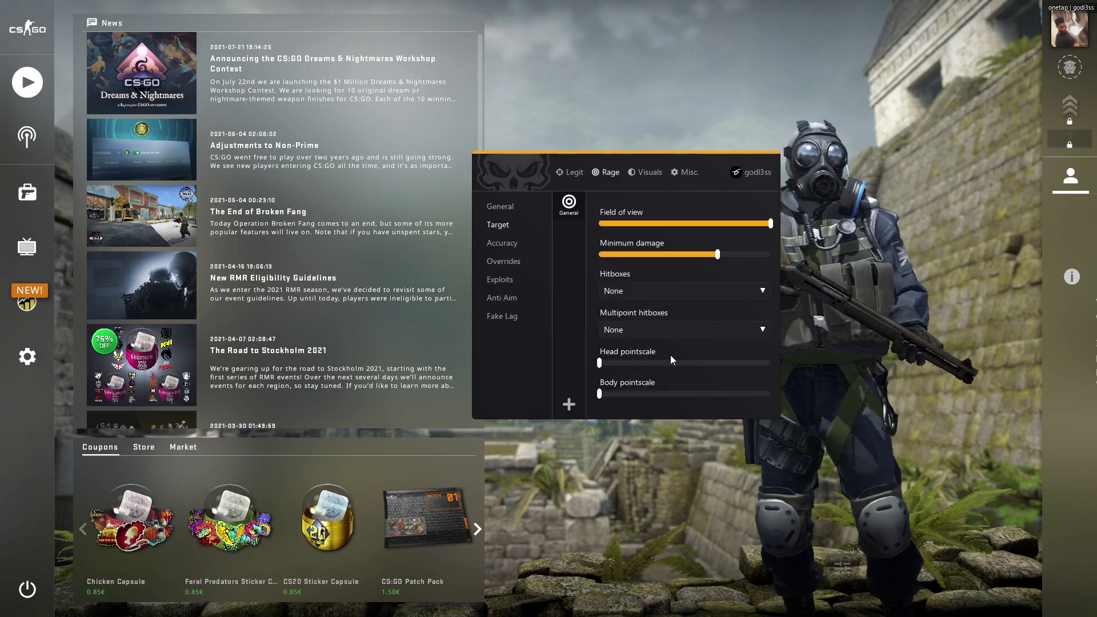
{"action": "left_click_drag", "start_coordinate": [537, 173], "coordinate": [385, 269]}
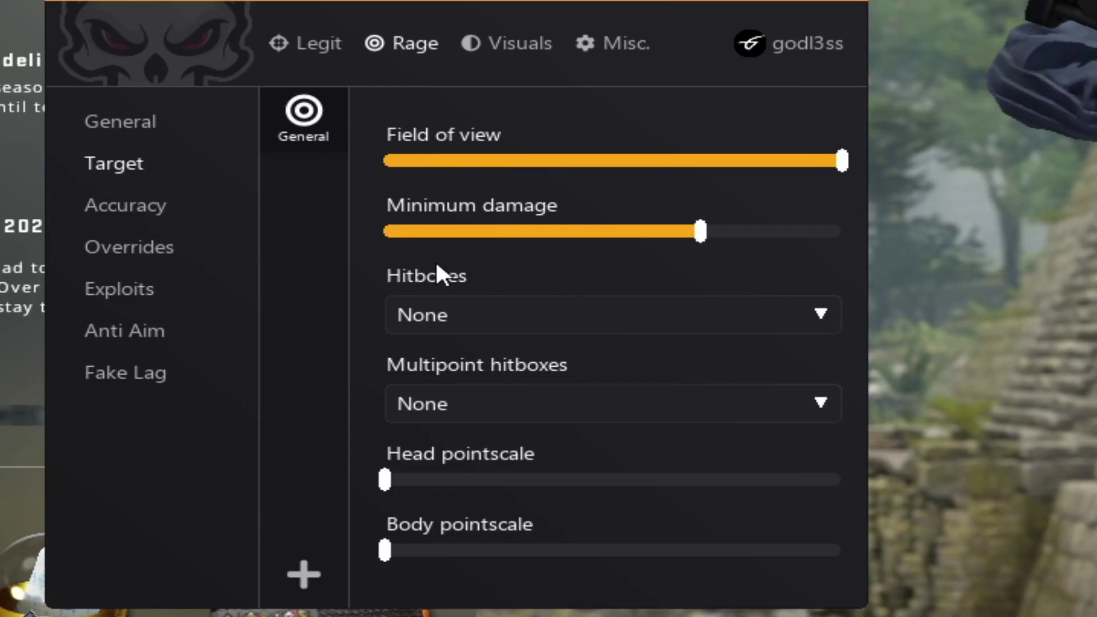
{"action": "mouse_move", "coordinate": [438, 245]}
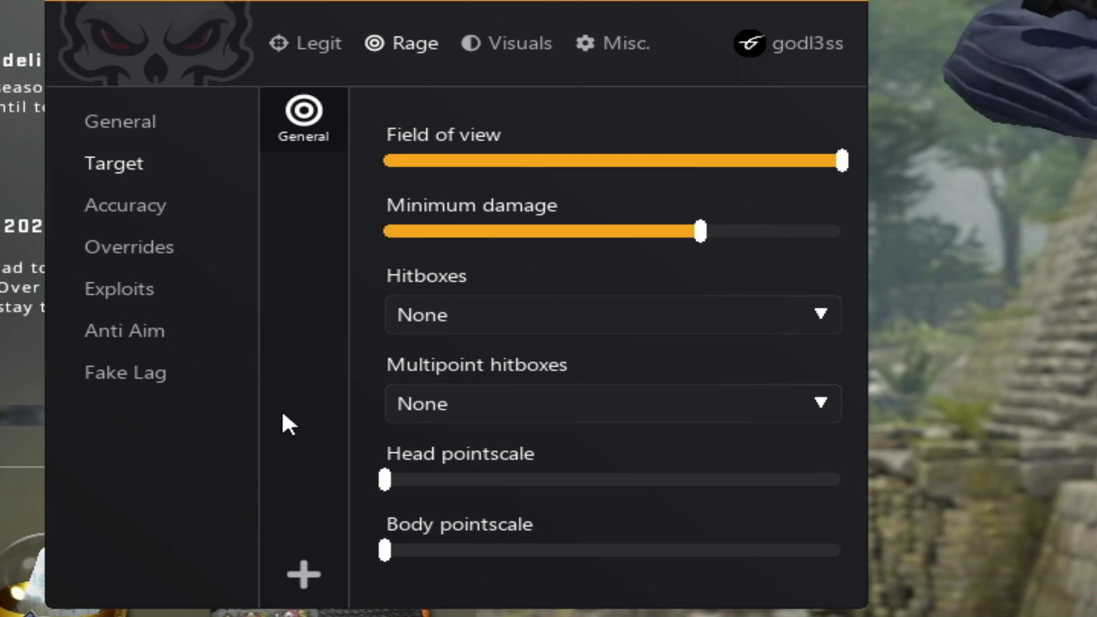
Set Hitchance in the Rage accuracy settings to slightly above mid-range and review the available auto stop modifiers
{"action": "left_click", "coordinate": [166, 212]}
{"action": "left_click_drag", "start_coordinate": [522, 162], "coordinate": [645, 162]}
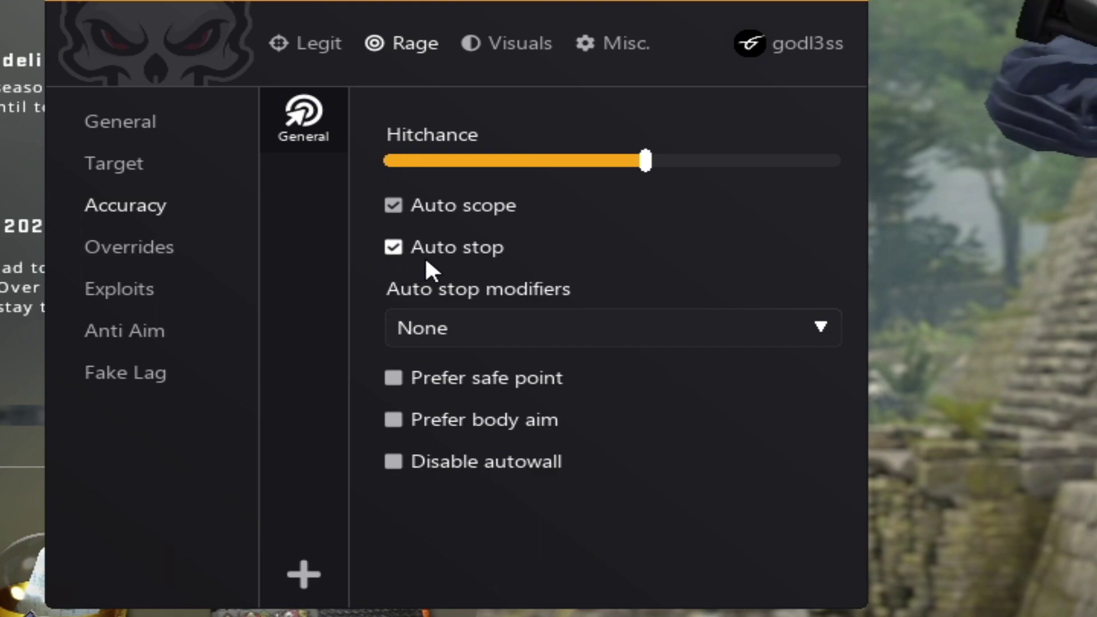
{"action": "left_click", "coordinate": [487, 335]}
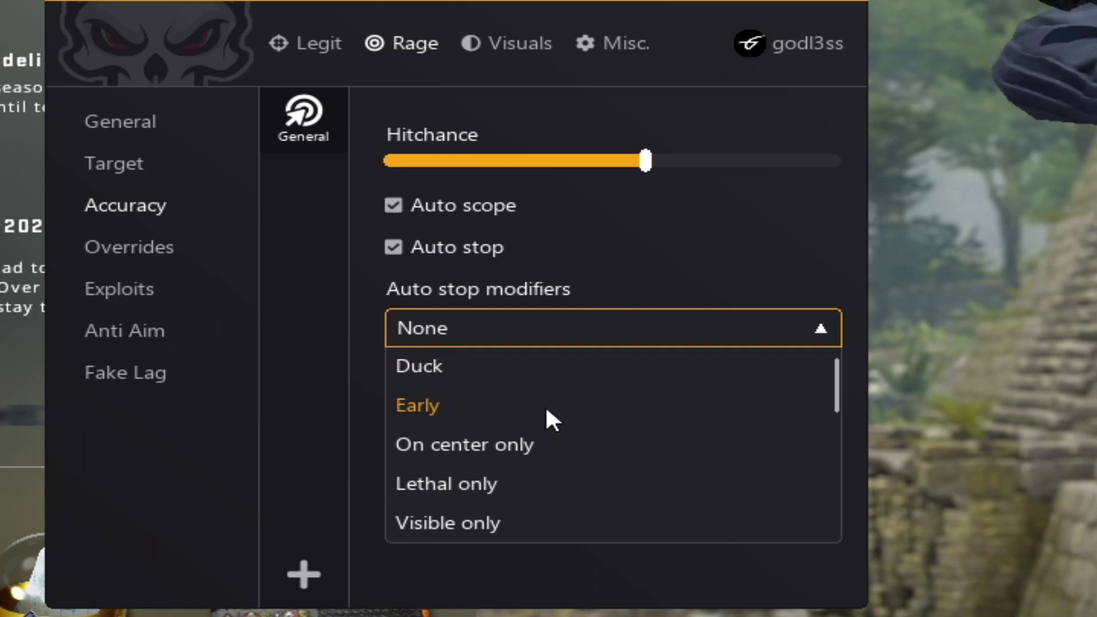
{"action": "scroll", "coordinate": [545, 410], "scroll_direction": "down", "scroll_amount": 1}
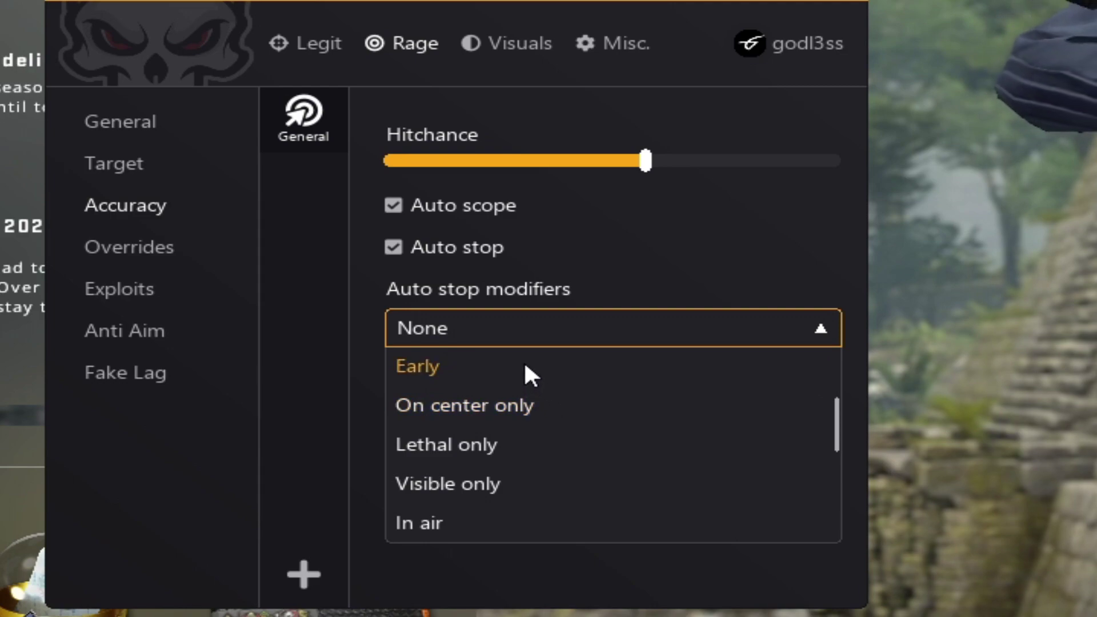
{"action": "scroll", "coordinate": [525, 365], "scroll_direction": "down", "scroll_amount": 2}
{"action": "scroll", "coordinate": [507, 409], "scroll_direction": "up", "scroll_amount": 3}
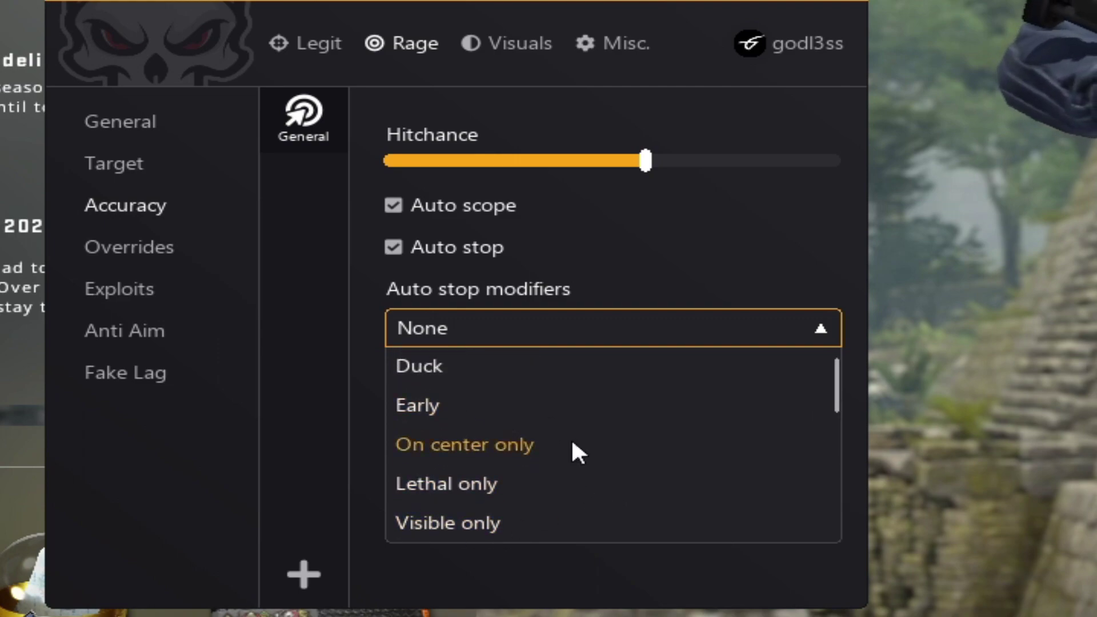
{"action": "scroll", "coordinate": [537, 384], "scroll_direction": "down", "scroll_amount": 3}
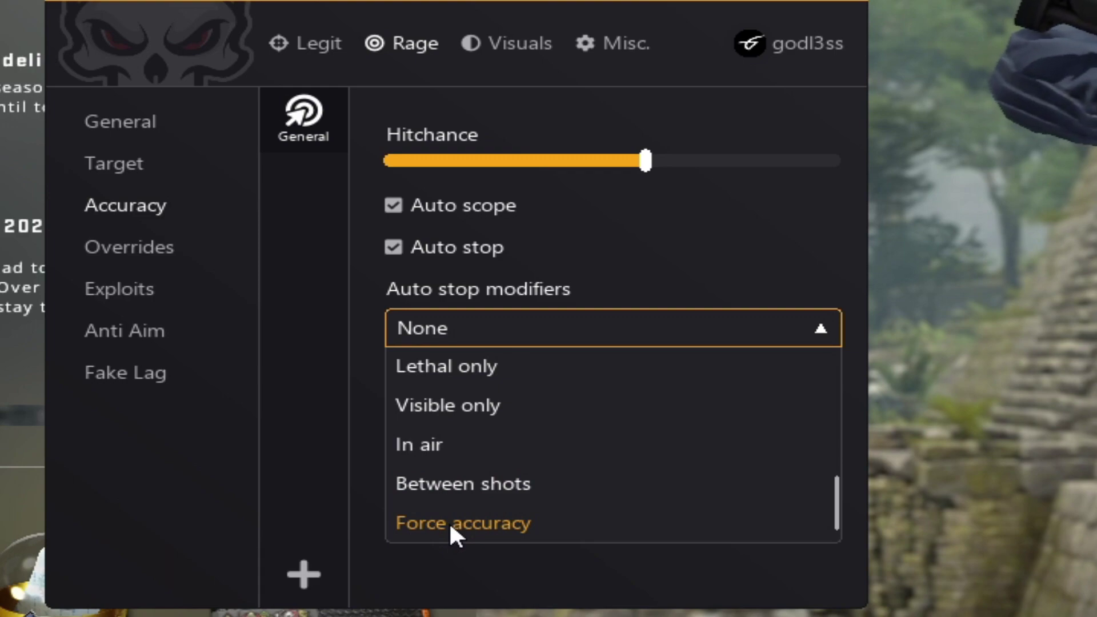
{"action": "left_click", "coordinate": [302, 383]}
Compare the minimum damage and hitbox settings in Target and Overrides, and examine the key assignments in the general Rage settings
{"action": "left_click", "coordinate": [135, 248]}
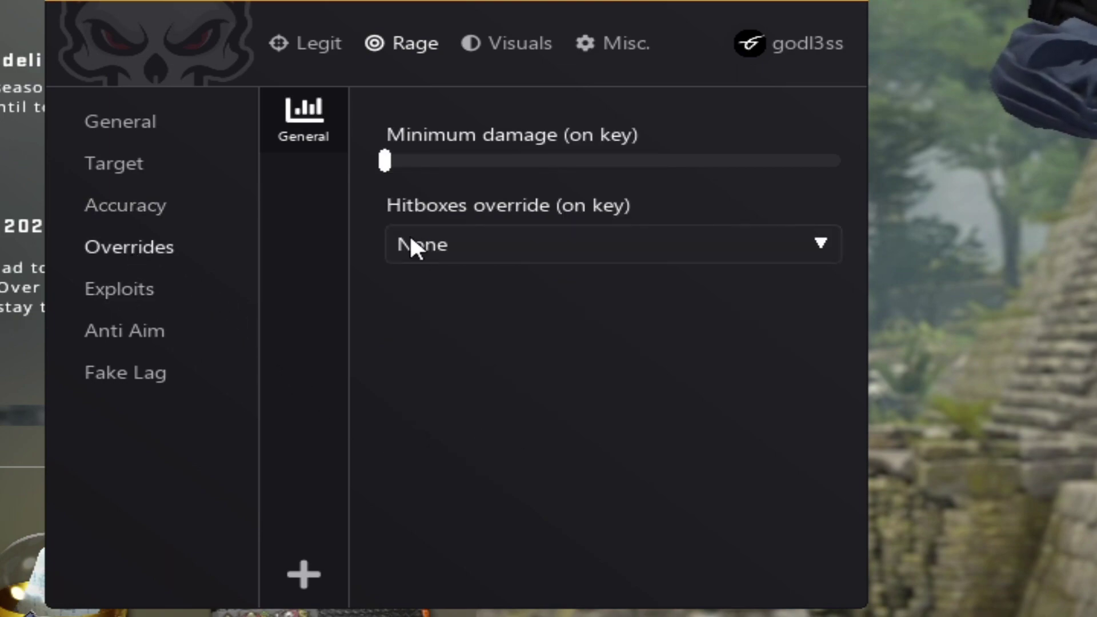
{"action": "mouse_move", "coordinate": [538, 170]}
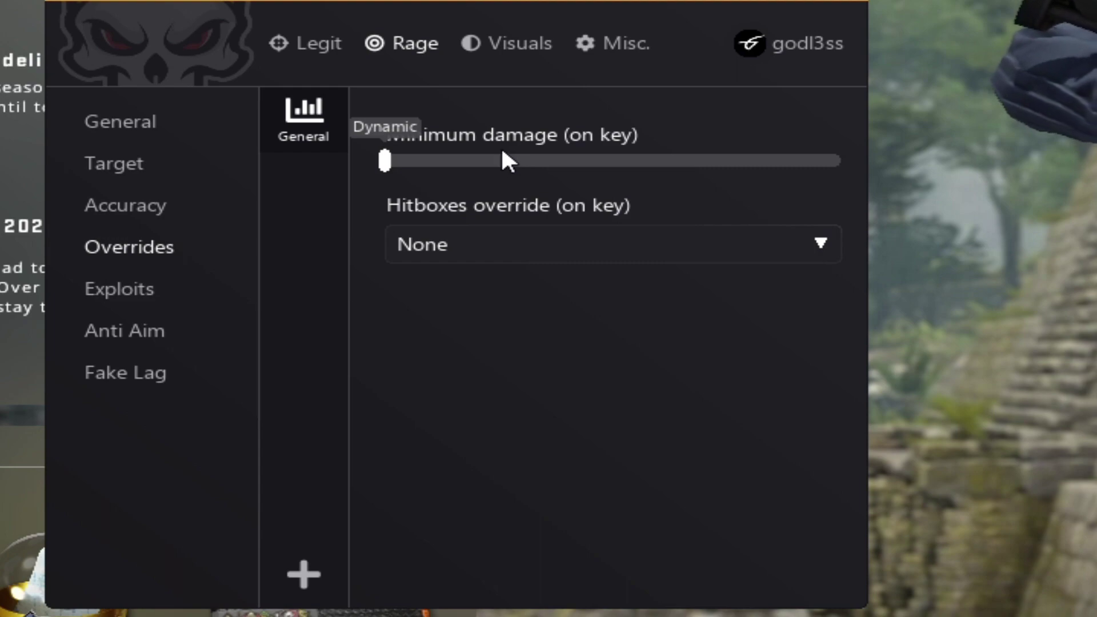
{"action": "left_click", "coordinate": [137, 177]}
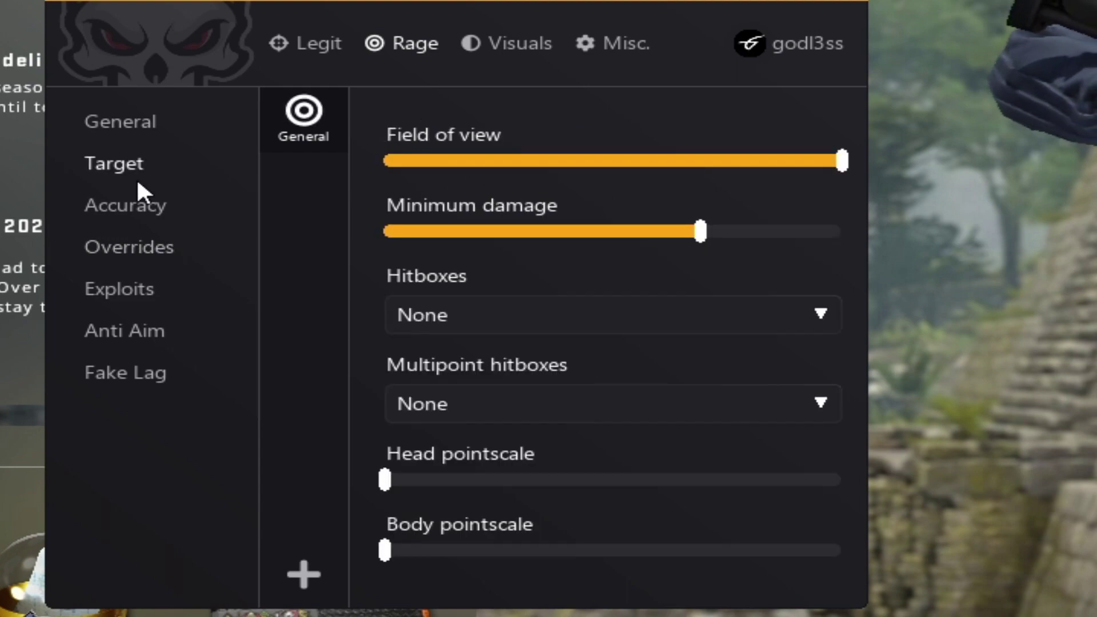
{"action": "left_click", "coordinate": [160, 246]}
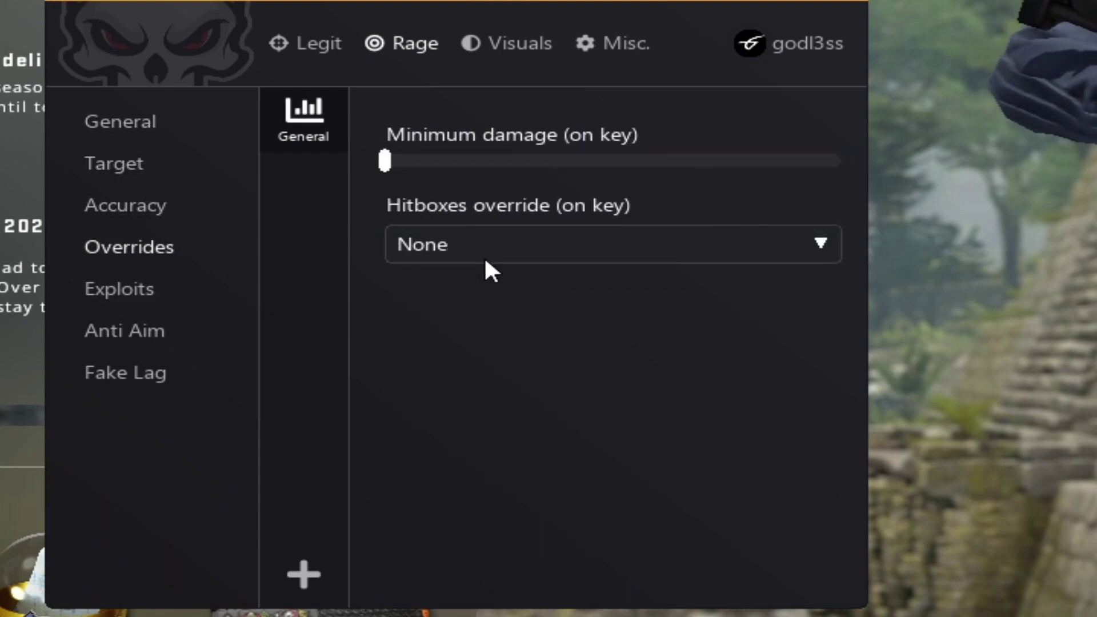
{"action": "left_click", "coordinate": [134, 211]}
{"action": "left_click", "coordinate": [156, 164]}
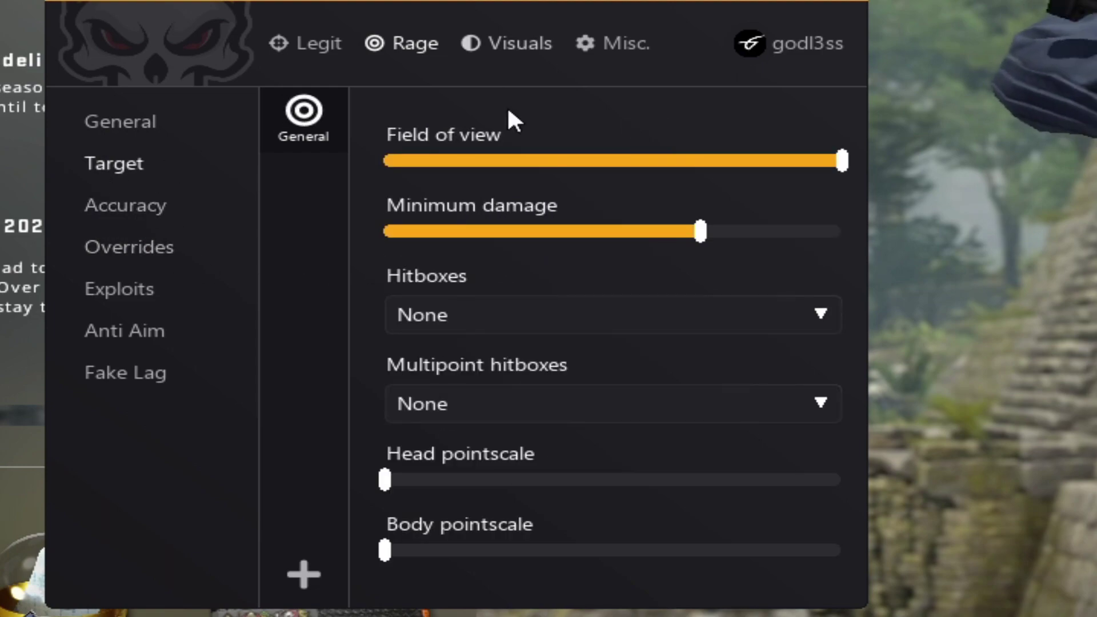
{"action": "left_click", "coordinate": [146, 248]}
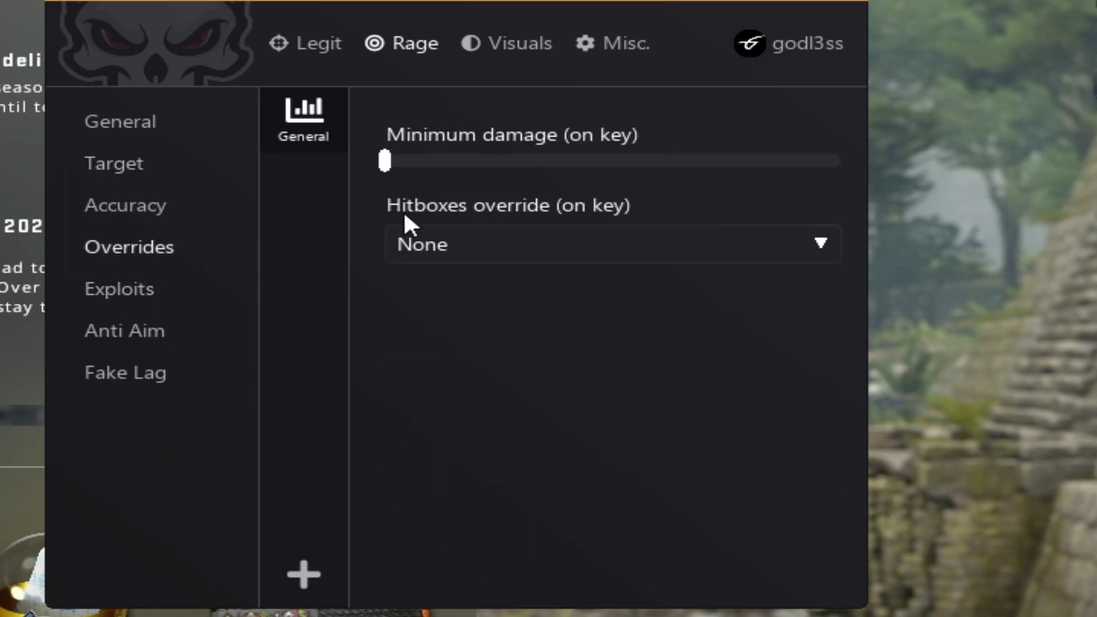
{"action": "left_click", "coordinate": [117, 122]}
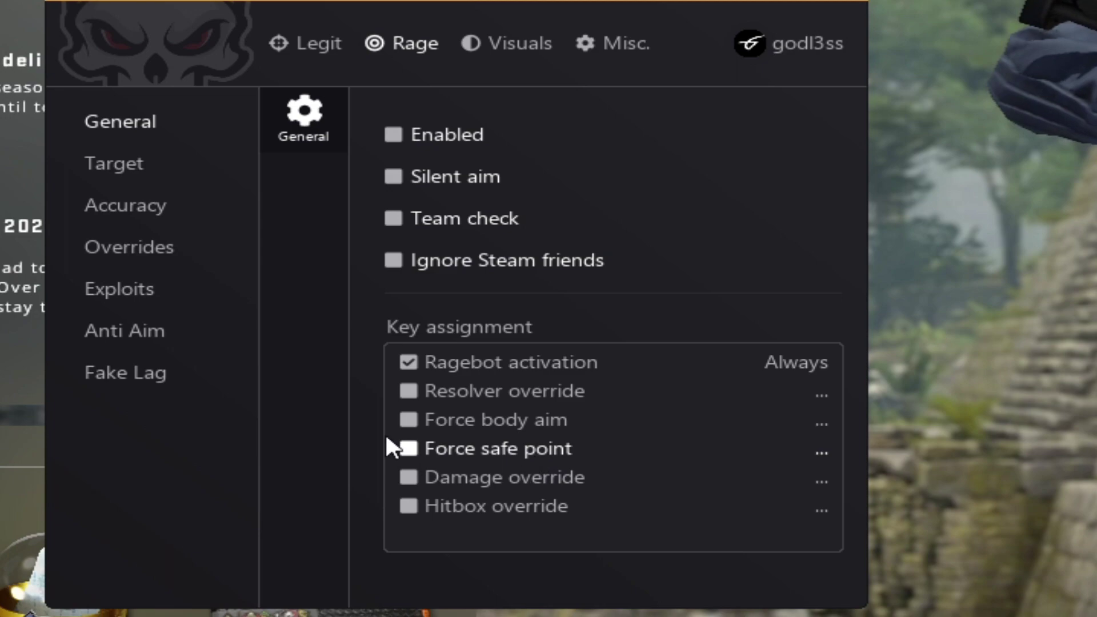
{"action": "left_click_drag", "start_coordinate": [181, 67], "coordinate": [686, 12]}
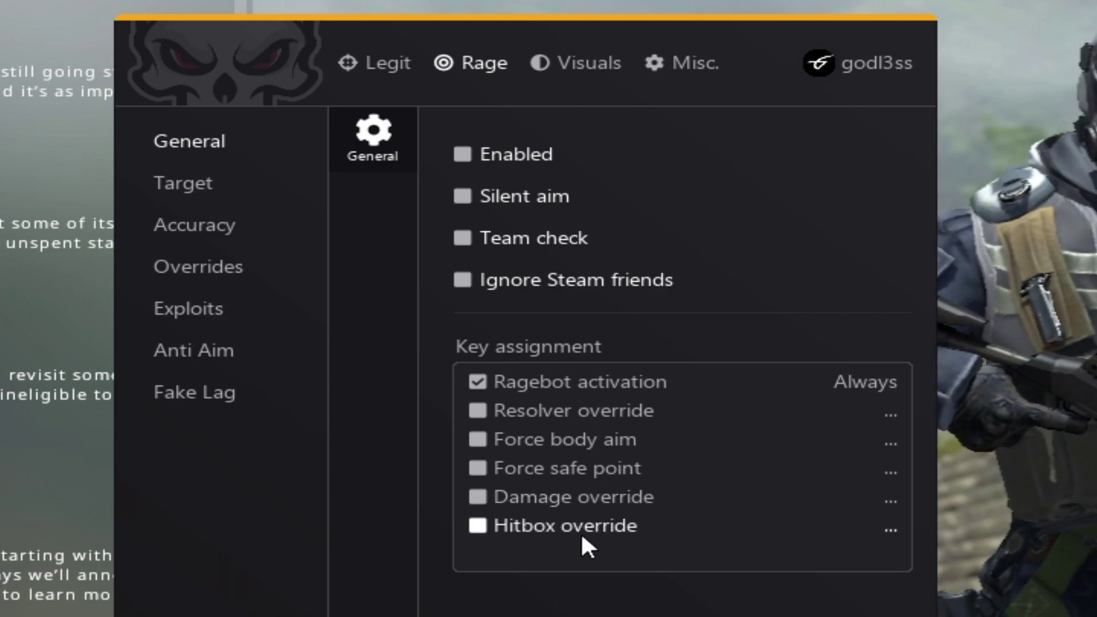
Examine the Rage exploit settings, including the full list of choices under Options
{"action": "left_click", "coordinate": [207, 305]}
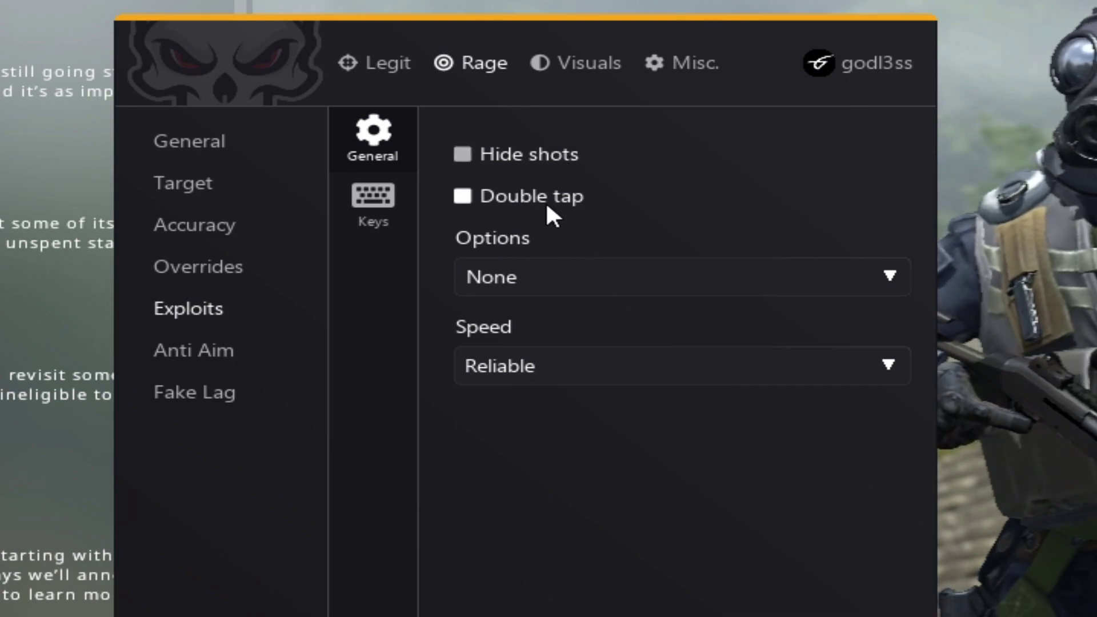
{"action": "left_click", "coordinate": [530, 273]}
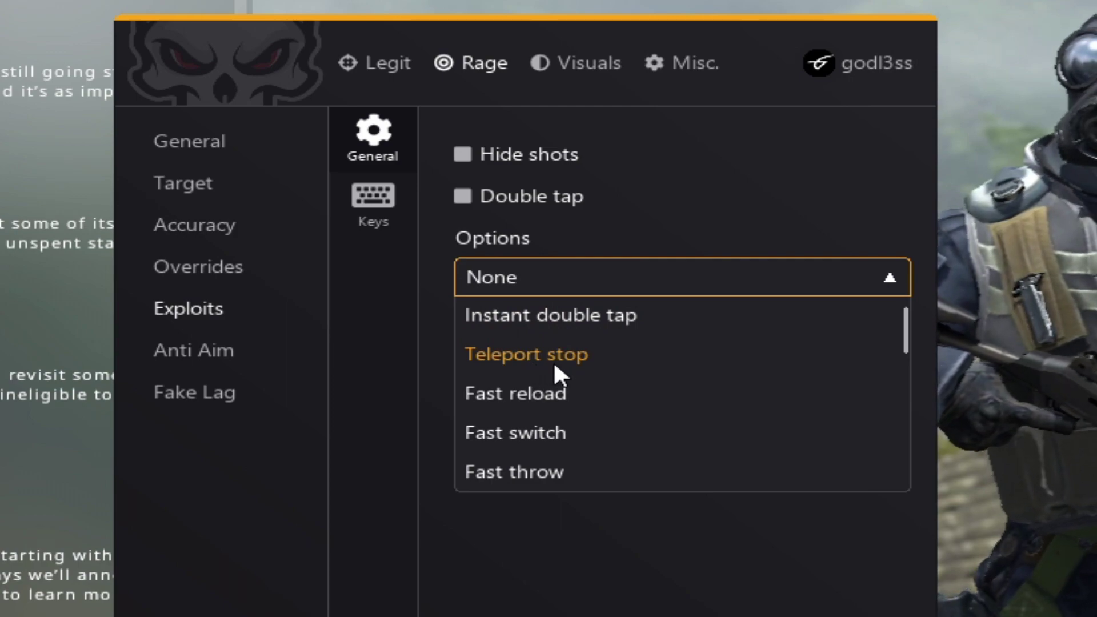
{"action": "scroll", "coordinate": [553, 361], "scroll_direction": "down", "scroll_amount": 2}
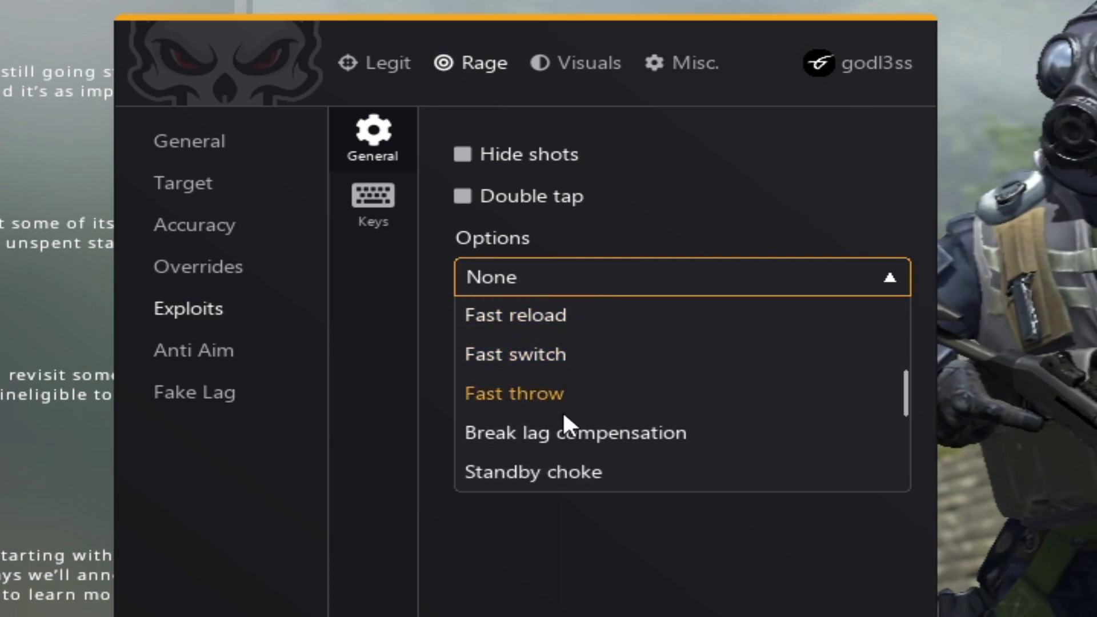
{"action": "scroll", "coordinate": [563, 423], "scroll_direction": "down", "scroll_amount": 1}
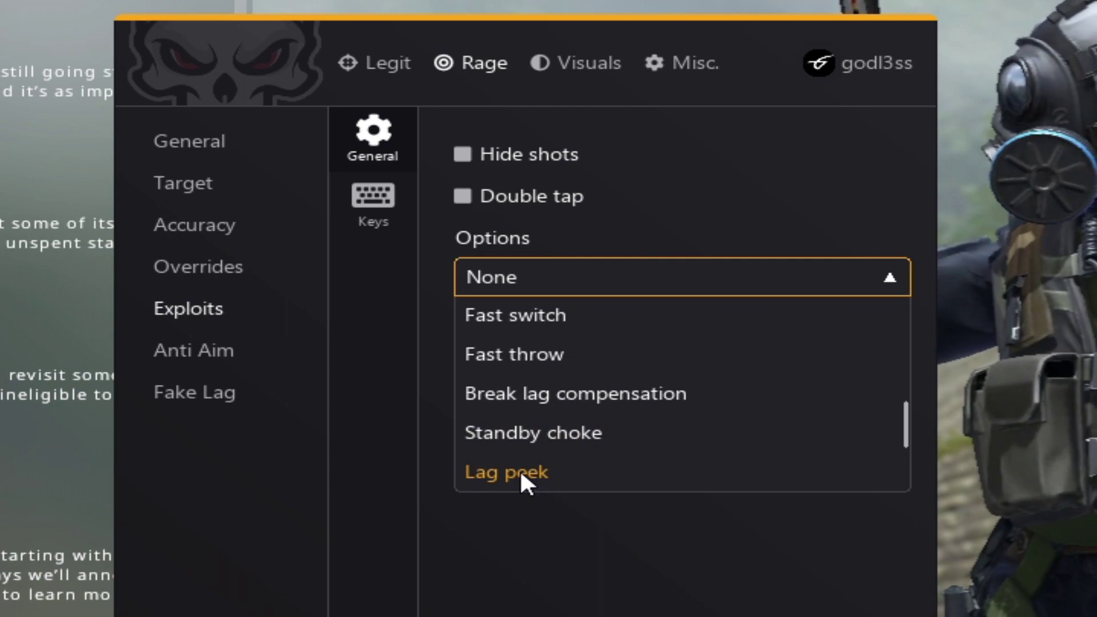
{"action": "scroll", "coordinate": [519, 481], "scroll_direction": "down", "scroll_amount": 1}
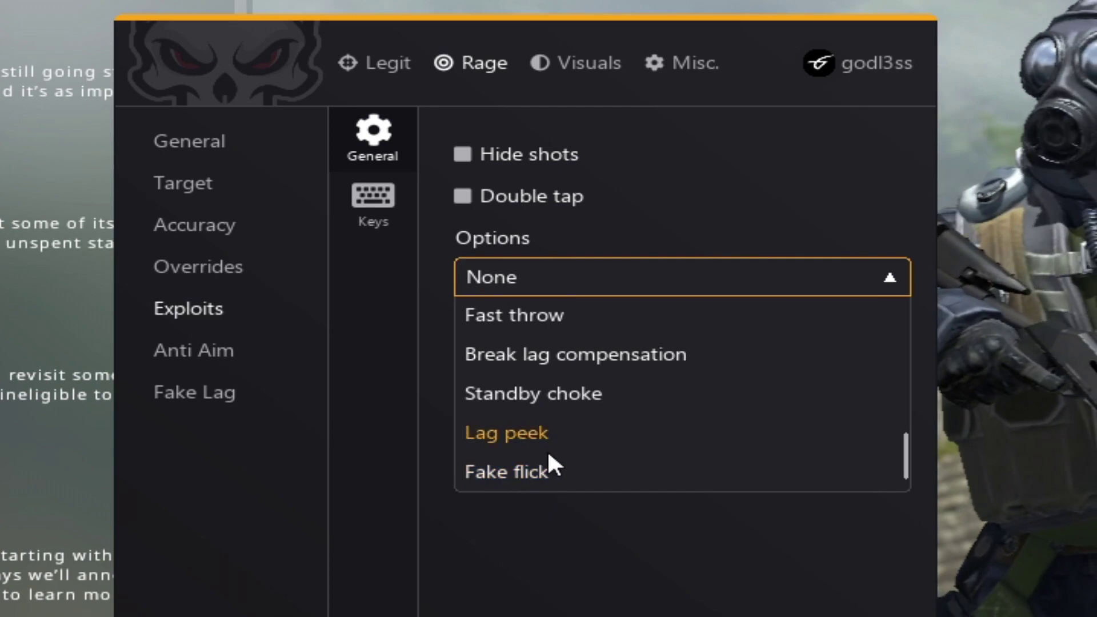
{"action": "left_click", "coordinate": [535, 474]}
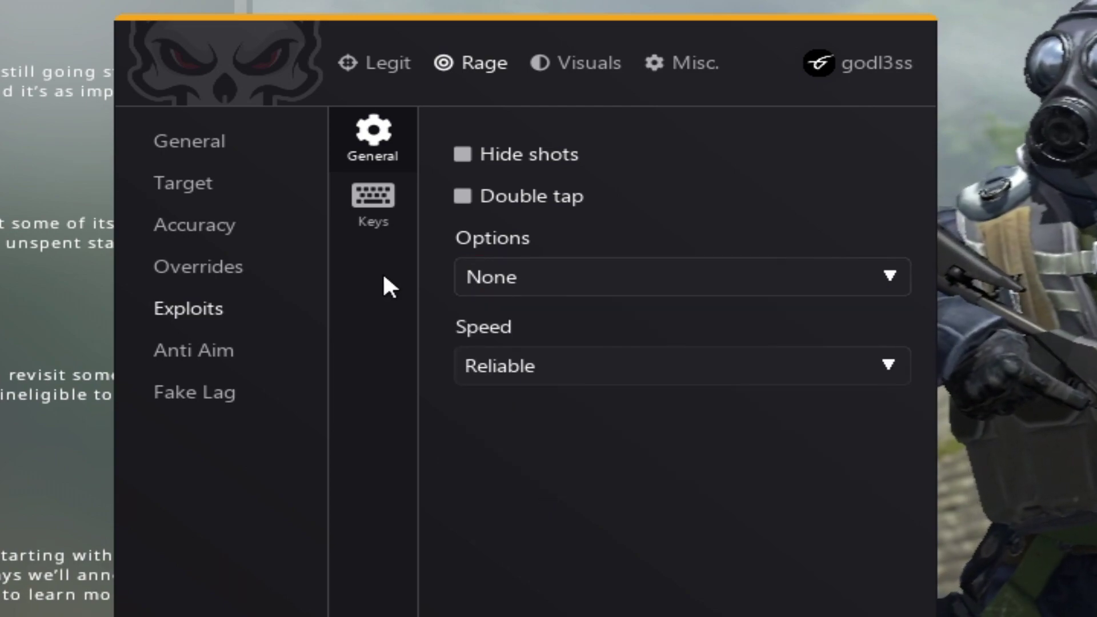
Examine the general Anti Aim settings and return to the general Rage settings
{"action": "left_click", "coordinate": [245, 351]}
{"action": "left_click", "coordinate": [370, 137]}
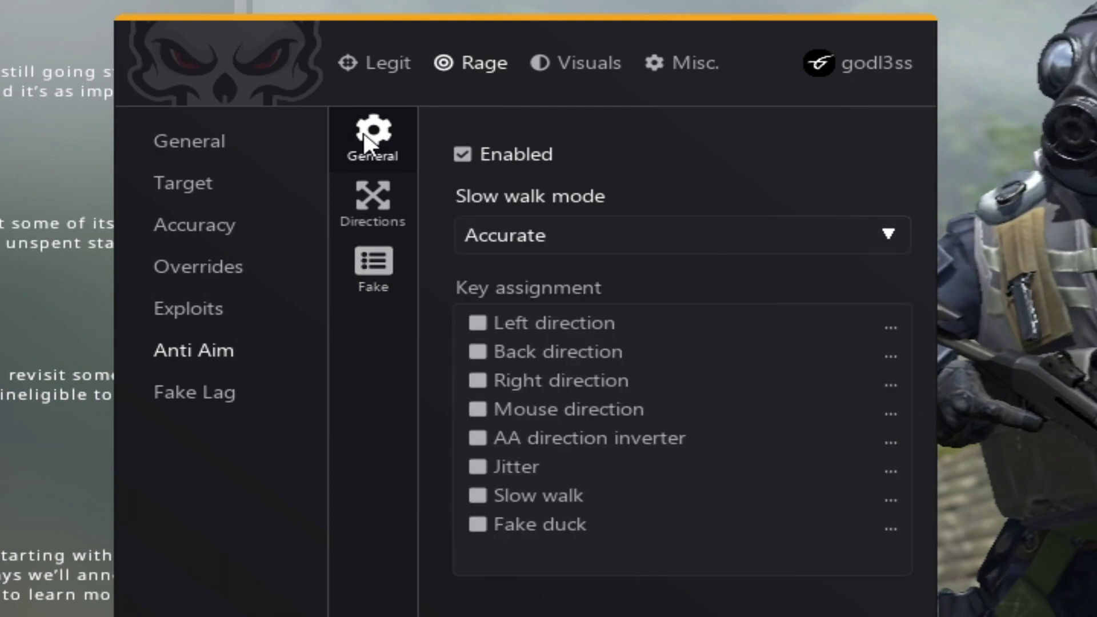
{"action": "left_click", "coordinate": [189, 141]}
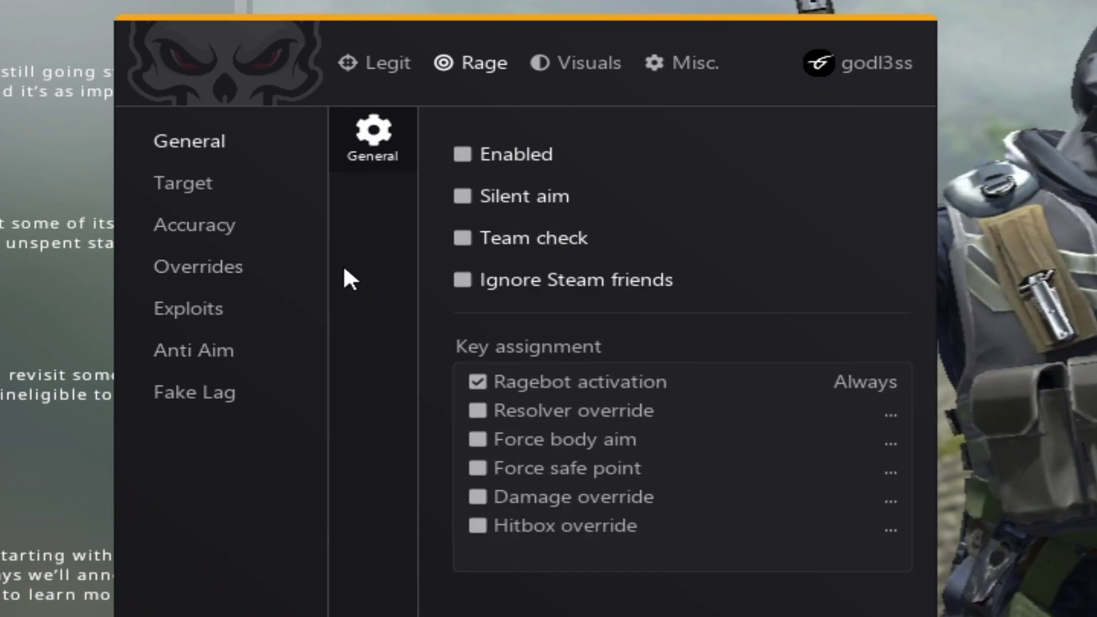
Load the Aim Botz training map and turn bot movement off
{"action": "key", "text": "Insert"}
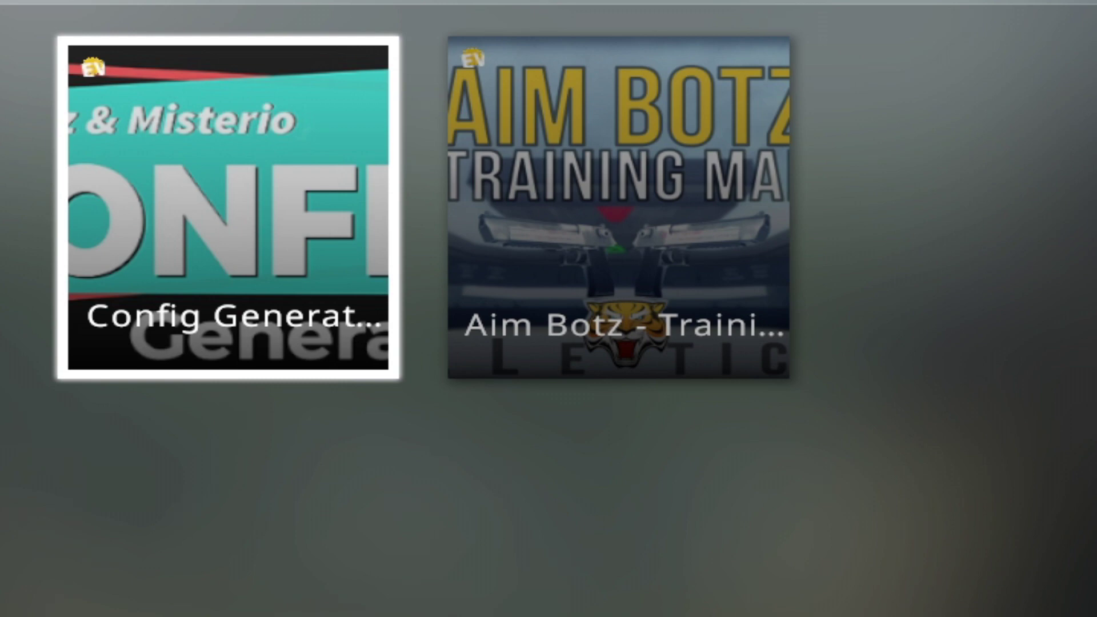
{"action": "key", "text": "Return"}
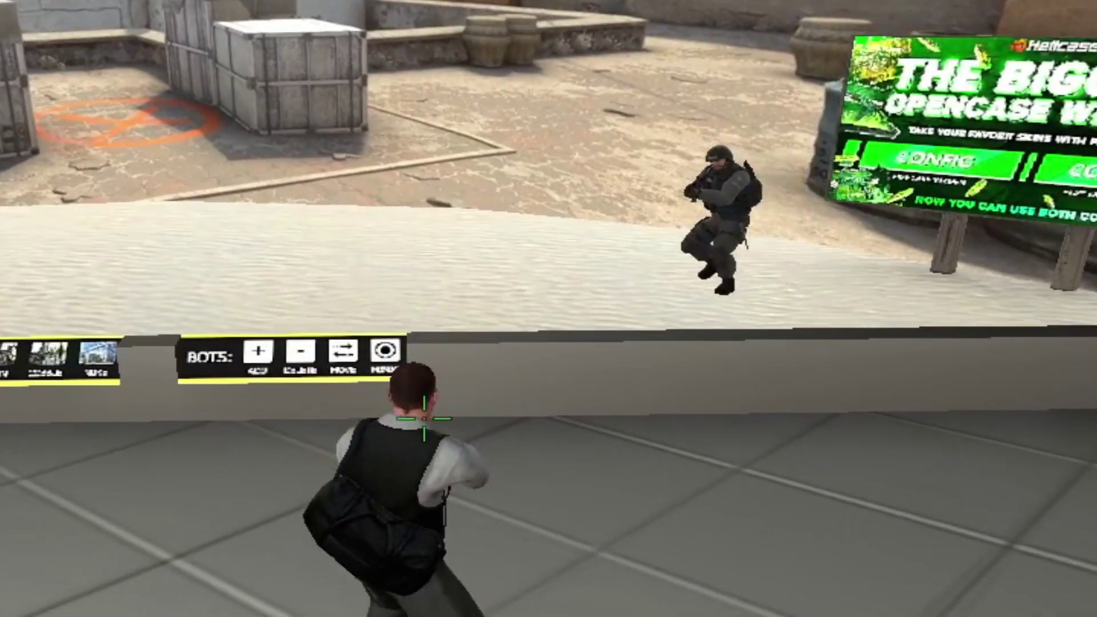
{"action": "left_click", "coordinate": [424, 418]}
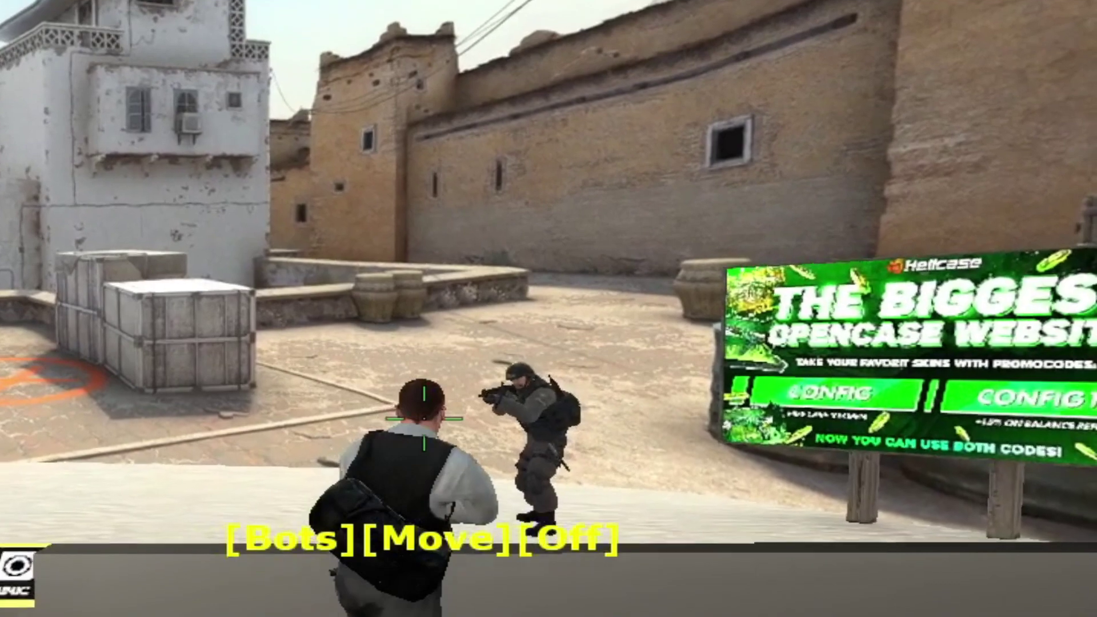
Reopen the cheat menu and bring up the ESP settings under Visuals
{"action": "key", "text": "Insert"}
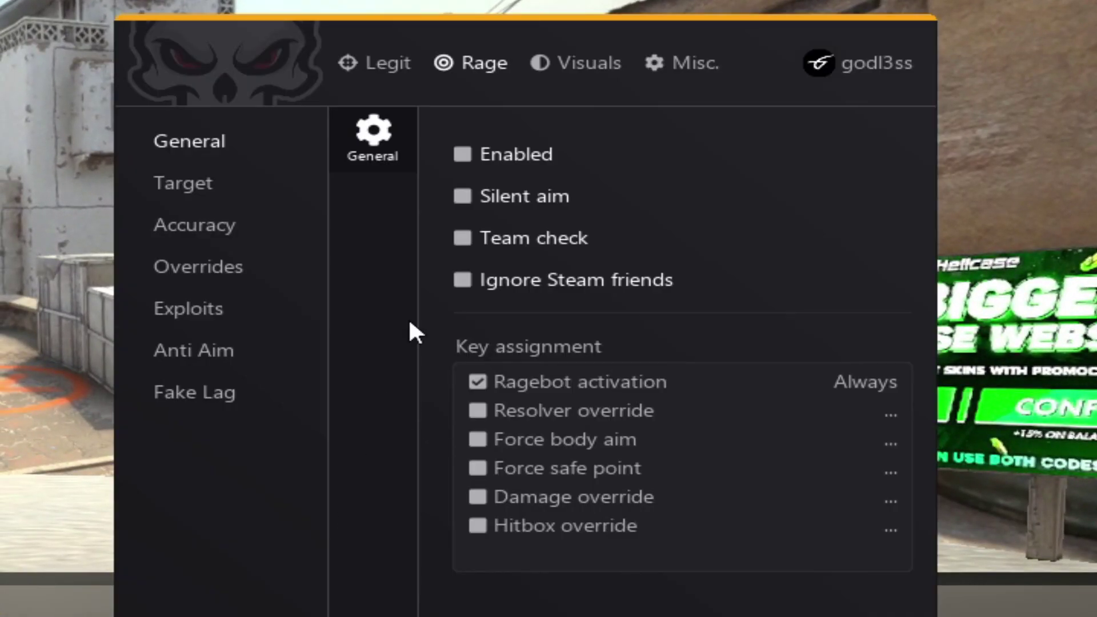
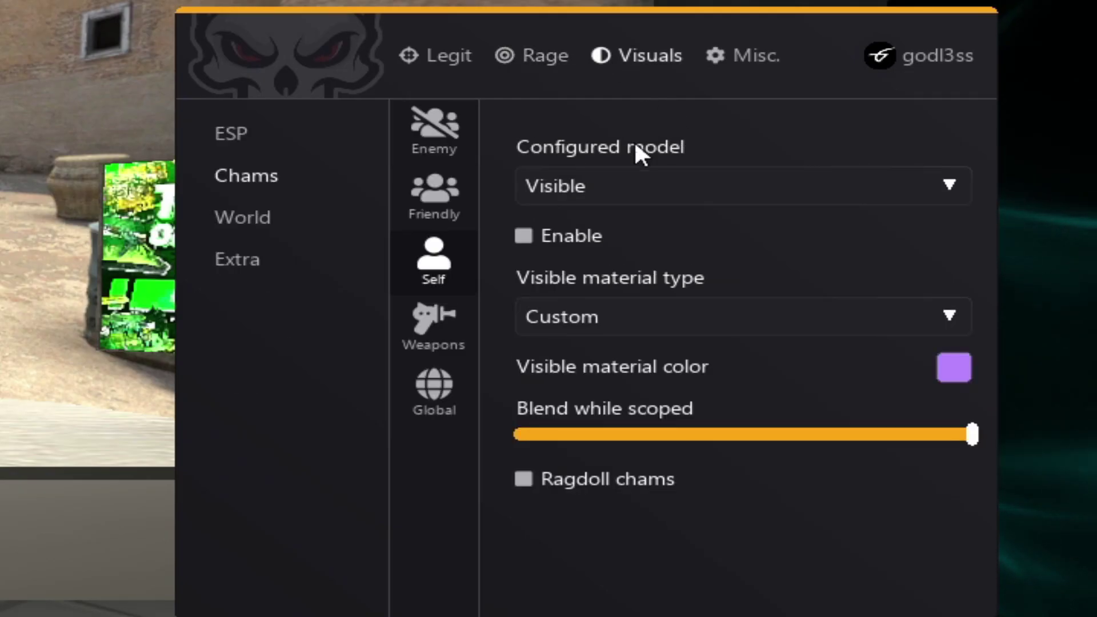
{"action": "left_click", "coordinate": [232, 135]}
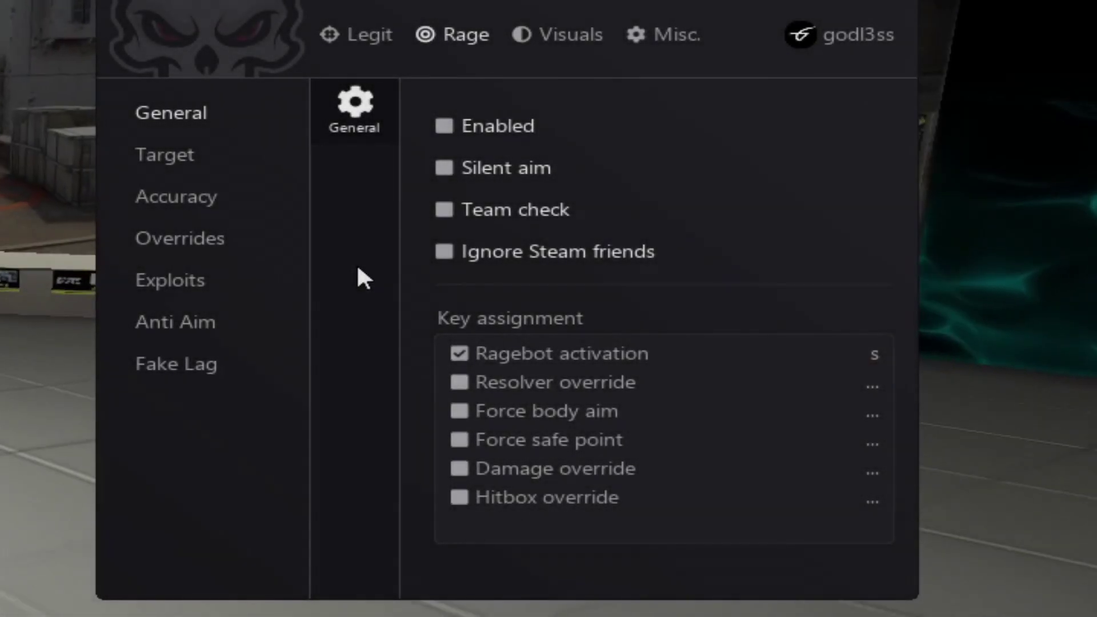
Turn on Silent aim, Team check and Ignore Steam friends in the general Rage settings, leaving Enabled off
{"action": "left_click", "coordinate": [474, 127]}
{"action": "left_click", "coordinate": [486, 169]}
{"action": "left_click", "coordinate": [495, 211]}
{"action": "left_click", "coordinate": [503, 252]}
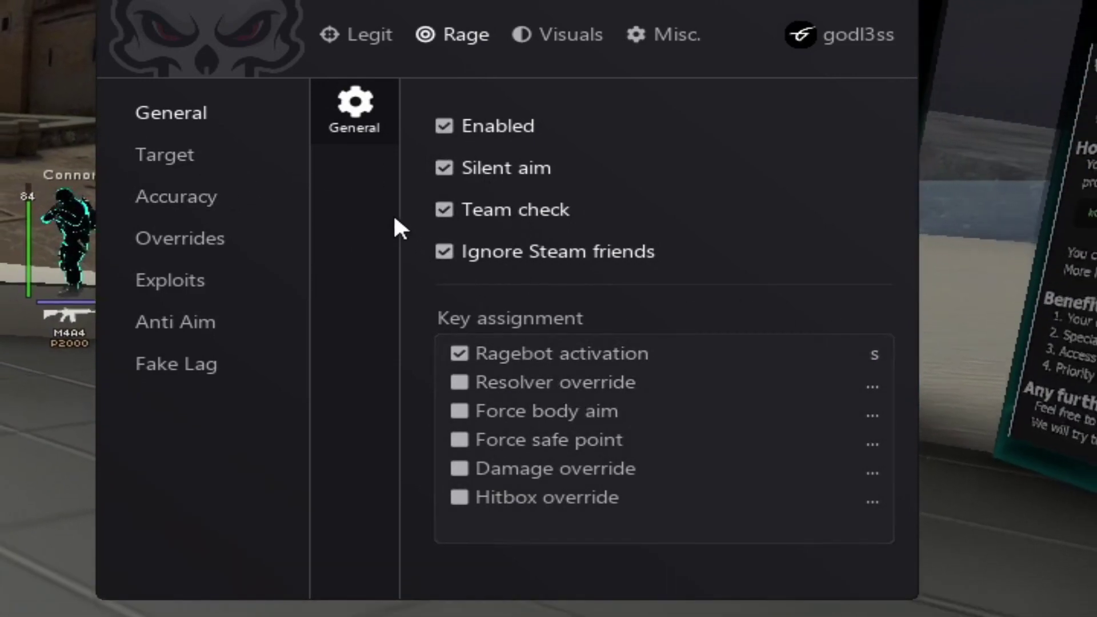
{"action": "left_click", "coordinate": [461, 137]}
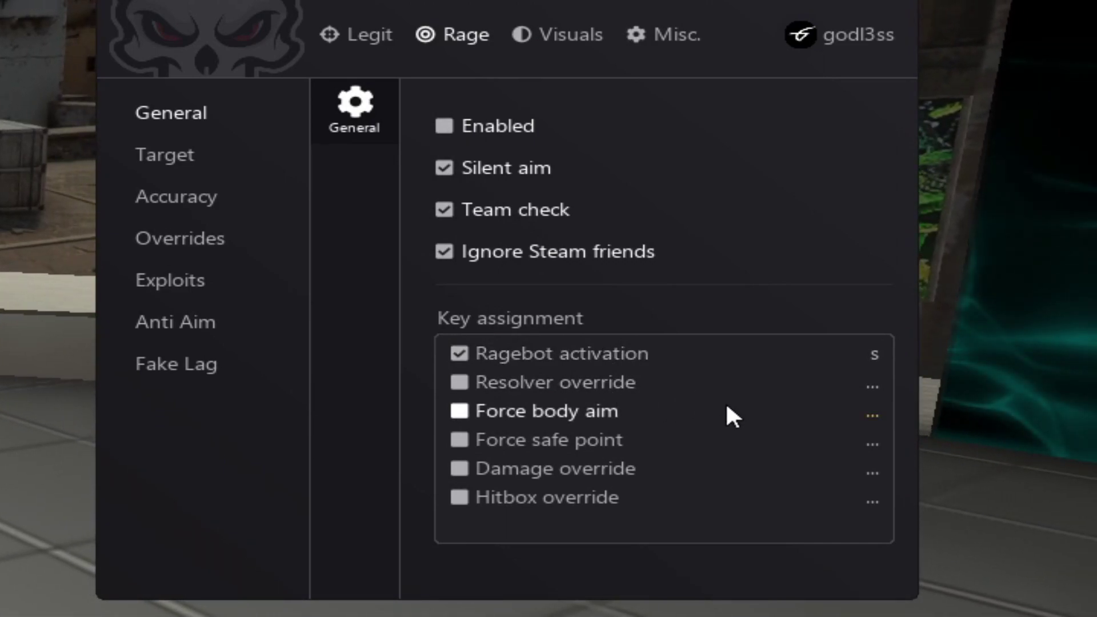
Bind Force body aim to n, Force safe point to i, Damage override to mouse_4 and Hitbox override to mouse_5
{"action": "key", "text": "n"}
{"action": "key", "text": "i"}
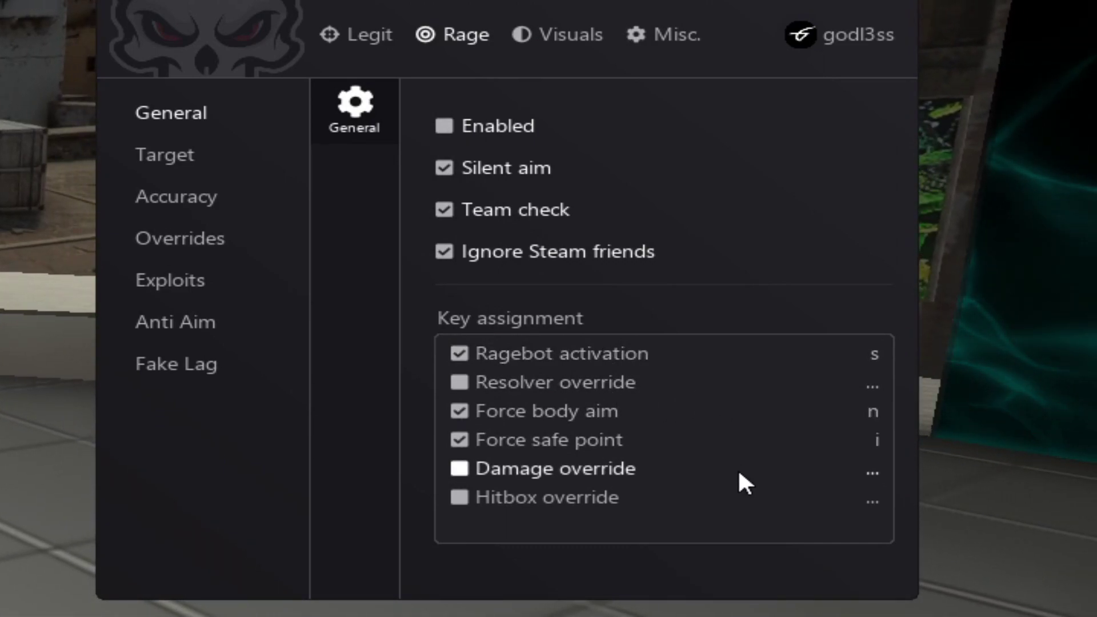
{"action": "key", "text": "XF86Back"}
{"action": "key", "text": "XF86Forward"}
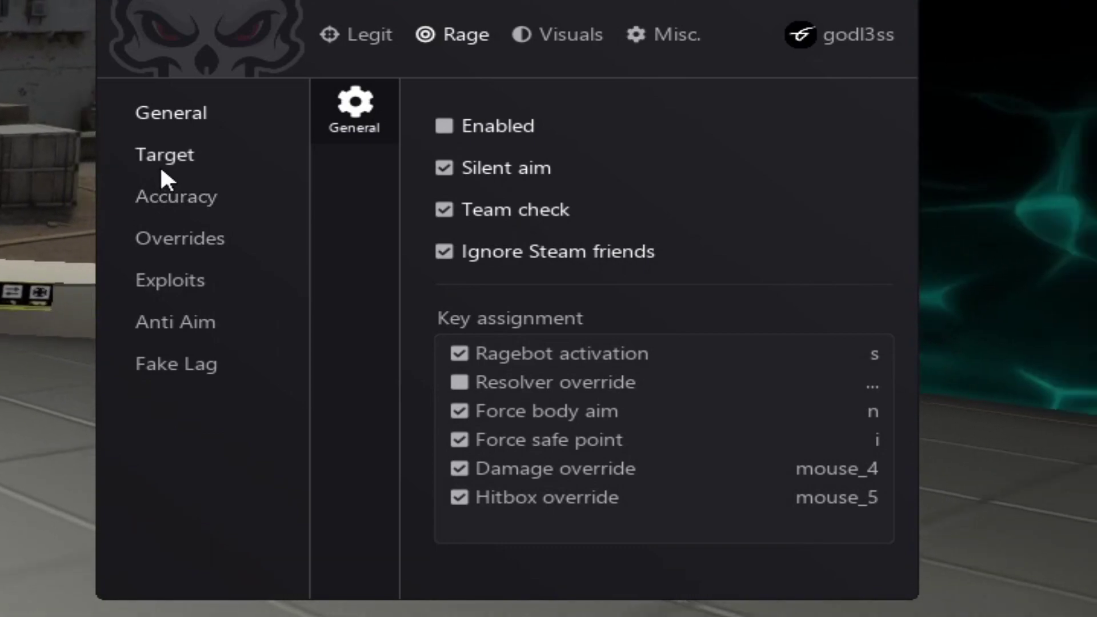
Add a USP weapon profile to the Rage Target settings and bring up its options
{"action": "left_click", "coordinate": [159, 161]}
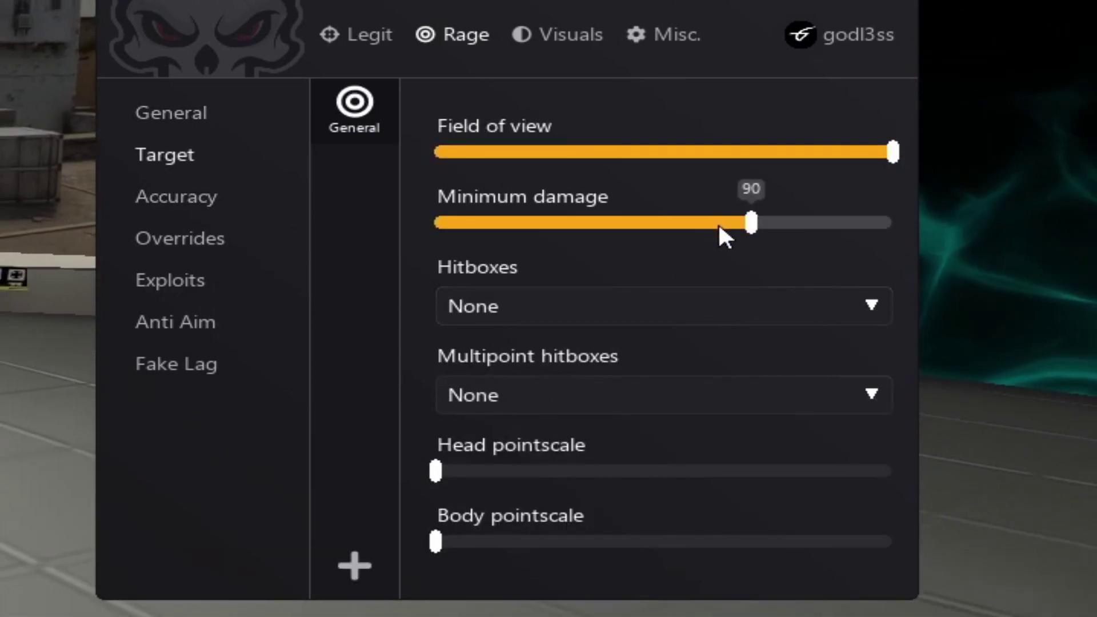
{"action": "left_click", "coordinate": [355, 564]}
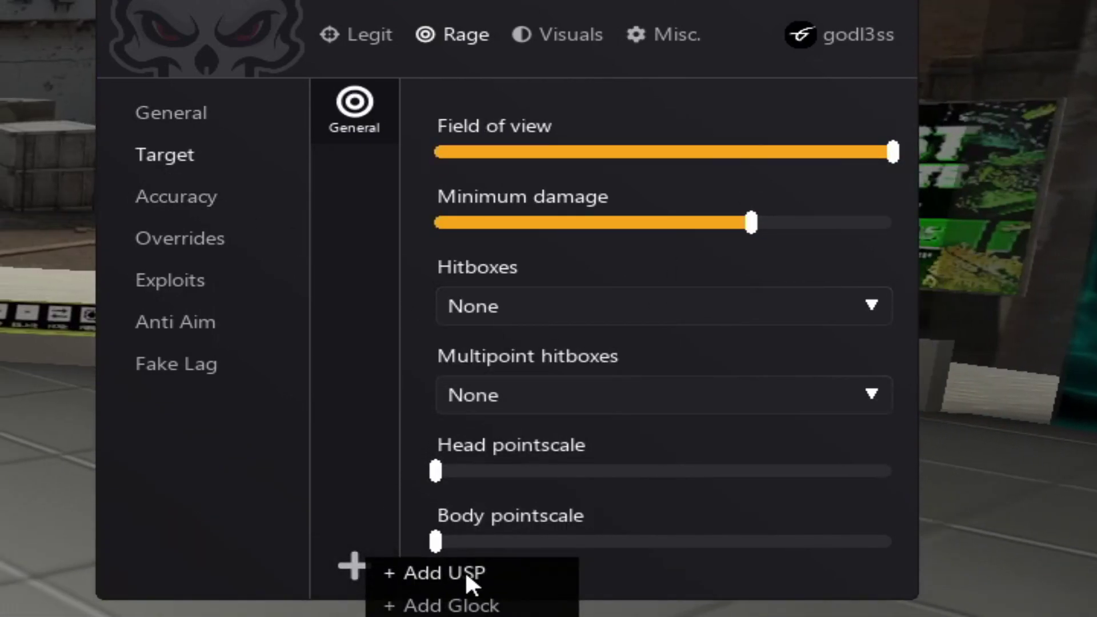
{"action": "left_click", "coordinate": [465, 571]}
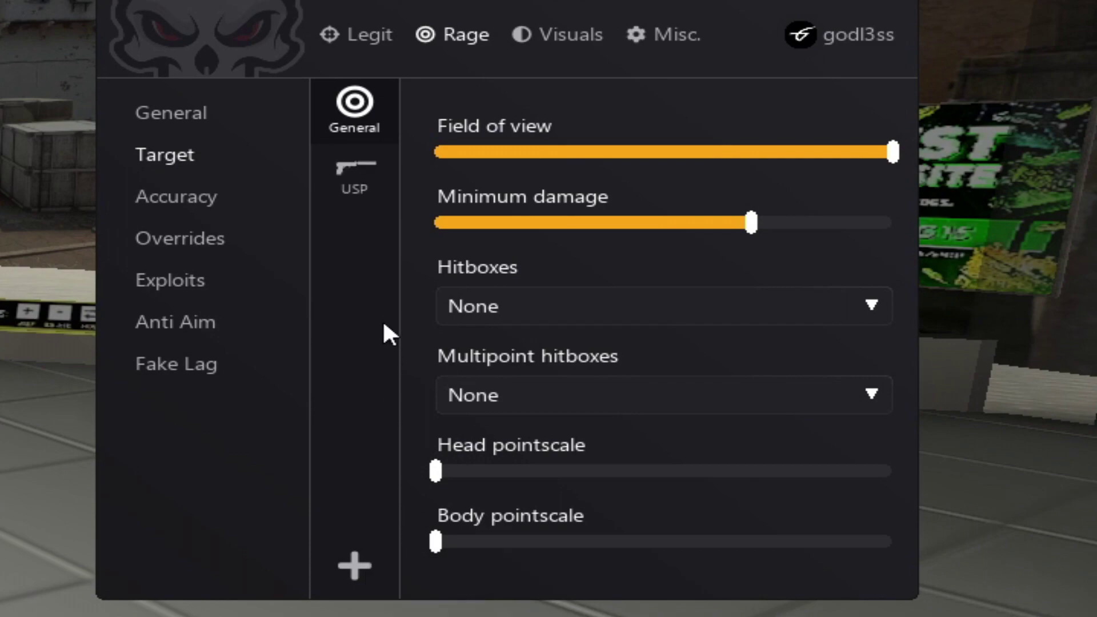
{"action": "left_click", "coordinate": [359, 183]}
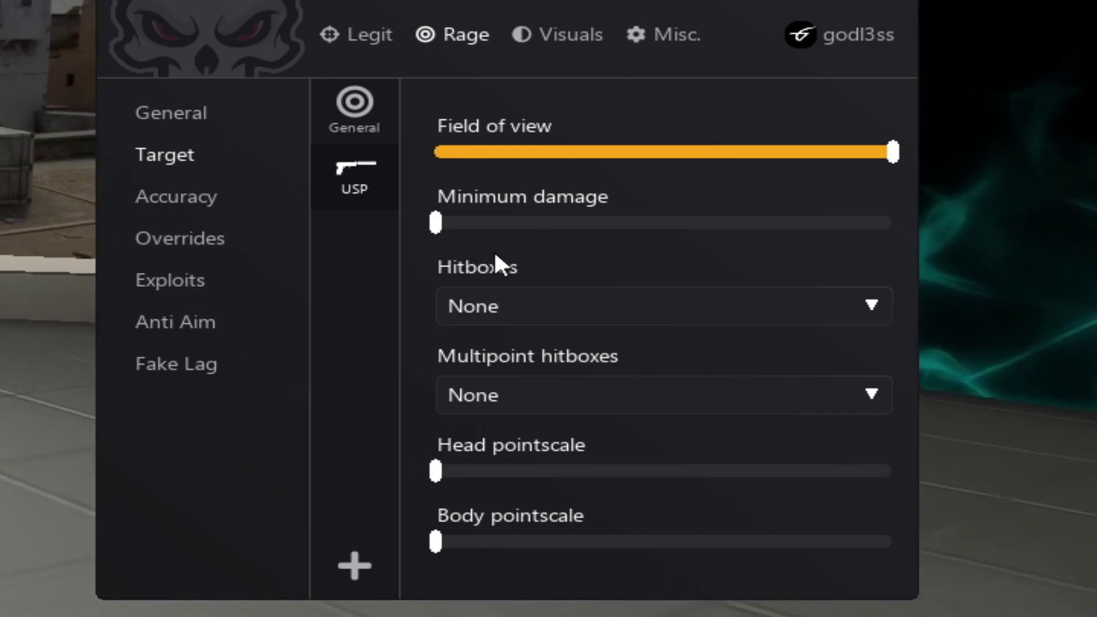
Set the USP's minimum damage to just under 18 and reposition the cheat menu window
{"action": "left_click_drag", "start_coordinate": [440, 235], "coordinate": [500, 238]}
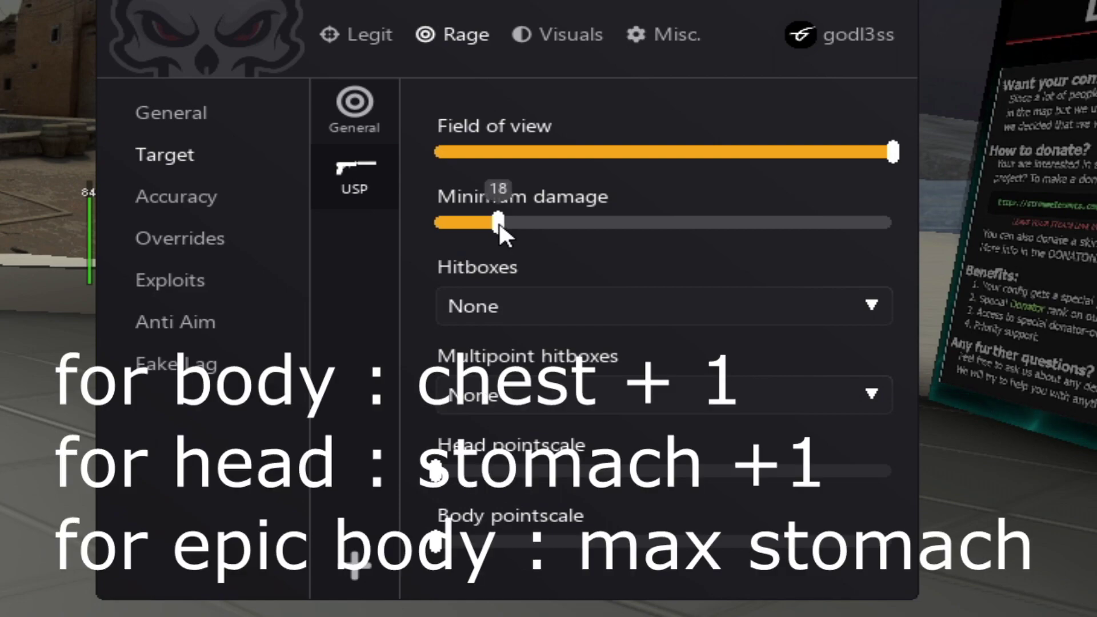
{"action": "mouse_move", "coordinate": [498, 221]}
{"action": "left_mouse_down"}
{"action": "mouse_move", "coordinate": [517, 218]}
{"action": "mouse_move", "coordinate": [495, 219]}
{"action": "left_mouse_up"}
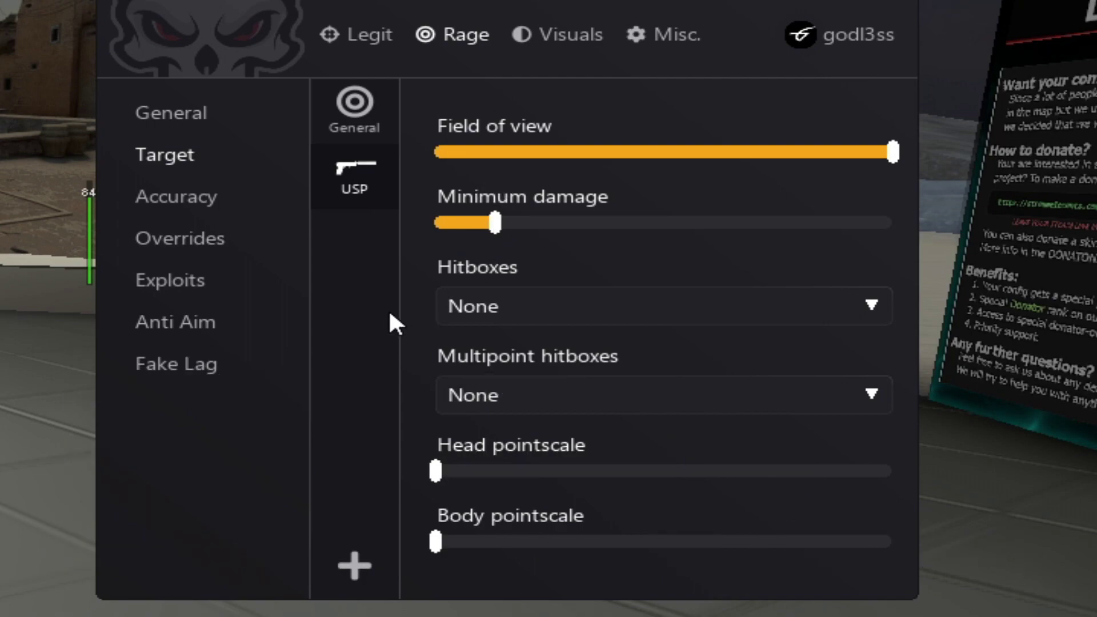
{"action": "left_click_drag", "start_coordinate": [187, 80], "coordinate": [238, 75]}
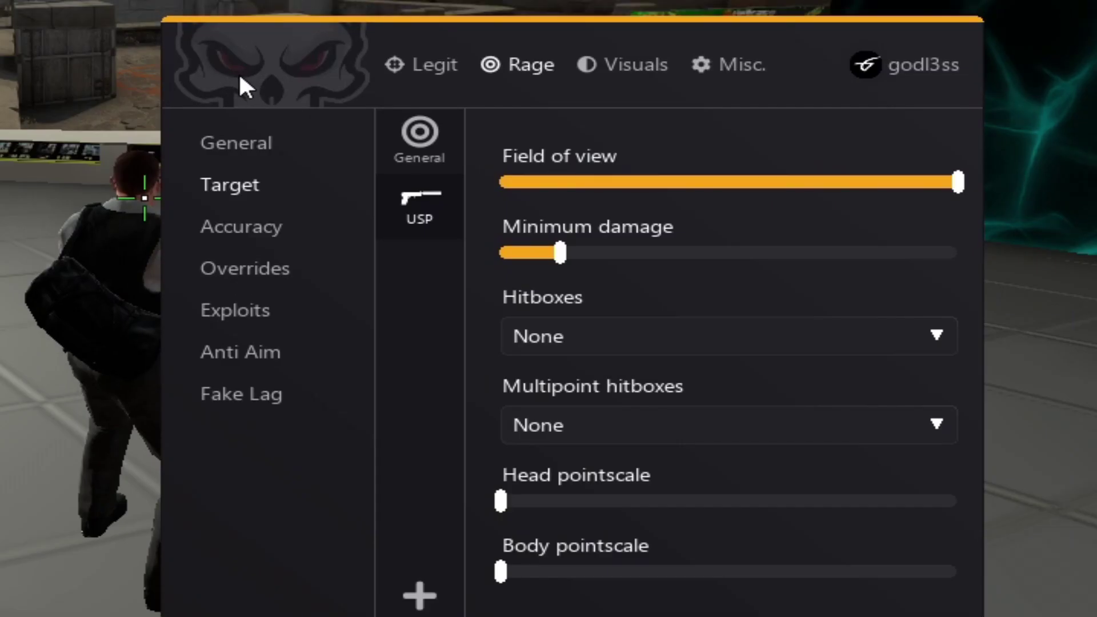
Select Head, Upper chest, Chest, Lower chest, Stomach, Pelvis, Legs, Feet and Arms as the USP's hitboxes
{"action": "left_click", "coordinate": [628, 347]}
{"action": "left_click", "coordinate": [606, 372]}
{"action": "left_click", "coordinate": [588, 413]}
{"action": "left_click", "coordinate": [584, 451]}
{"action": "left_click", "coordinate": [583, 490]}
{"action": "left_click", "coordinate": [586, 529]}
{"action": "scroll", "coordinate": [595, 514], "scroll_direction": "down", "scroll_amount": 2}
{"action": "left_click", "coordinate": [605, 516]}
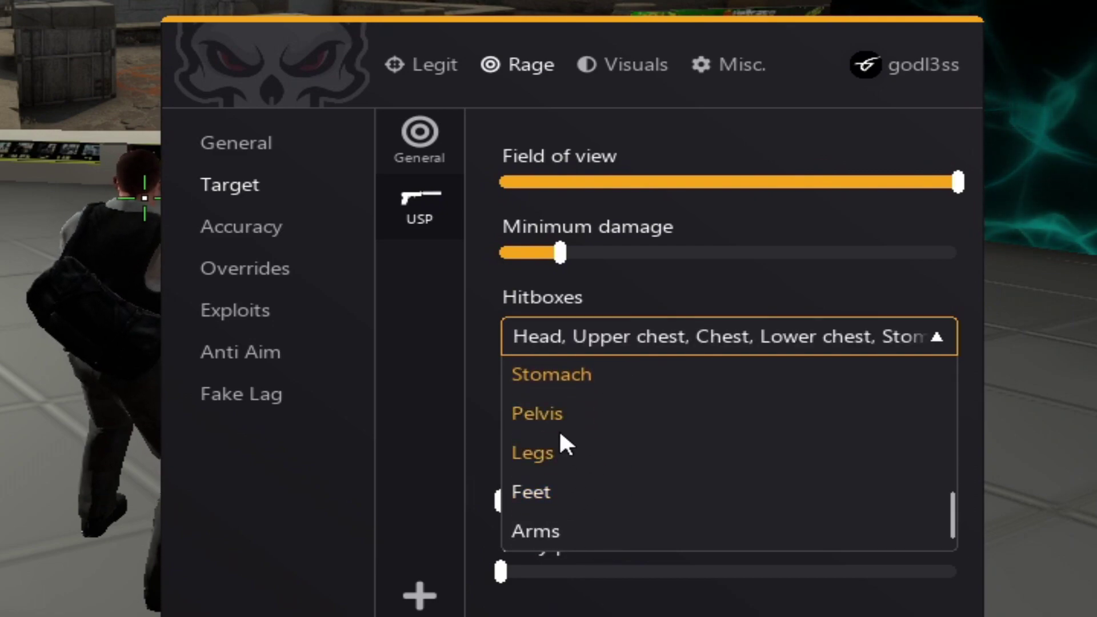
{"action": "left_click", "coordinate": [557, 492]}
{"action": "left_click", "coordinate": [555, 532]}
{"action": "left_click", "coordinate": [424, 365]}
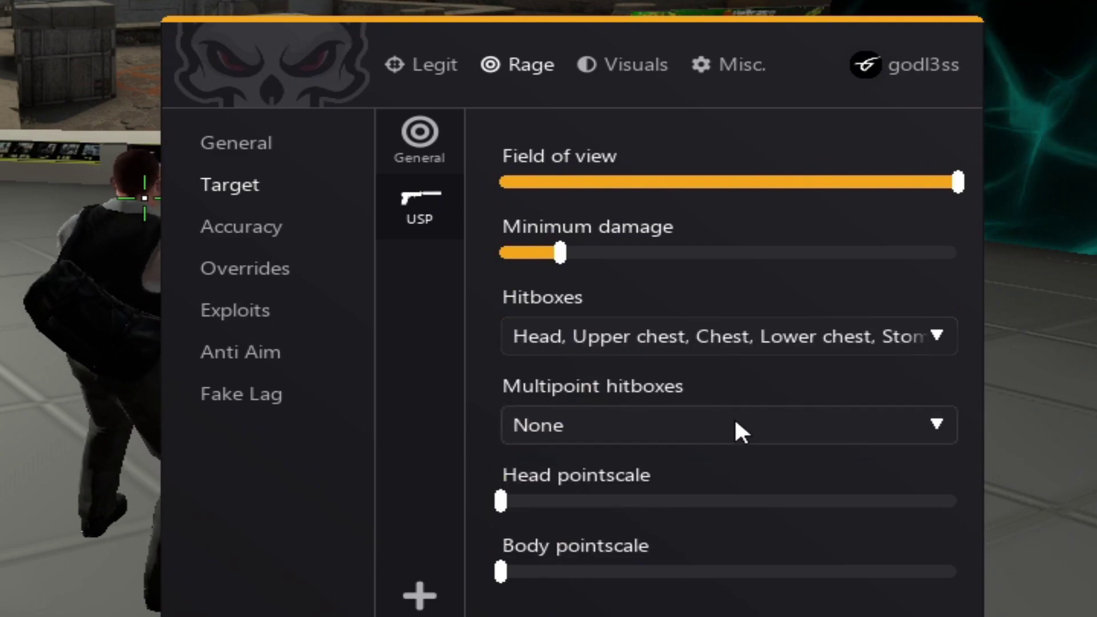
Select Head, Chest, Lower chest, Stomach and Pelvis as the USP's multipoint hitboxes
{"action": "left_click", "coordinate": [735, 426]}
{"action": "left_click", "coordinate": [766, 464]}
{"action": "scroll", "coordinate": [766, 464], "scroll_direction": "down", "scroll_amount": 1}
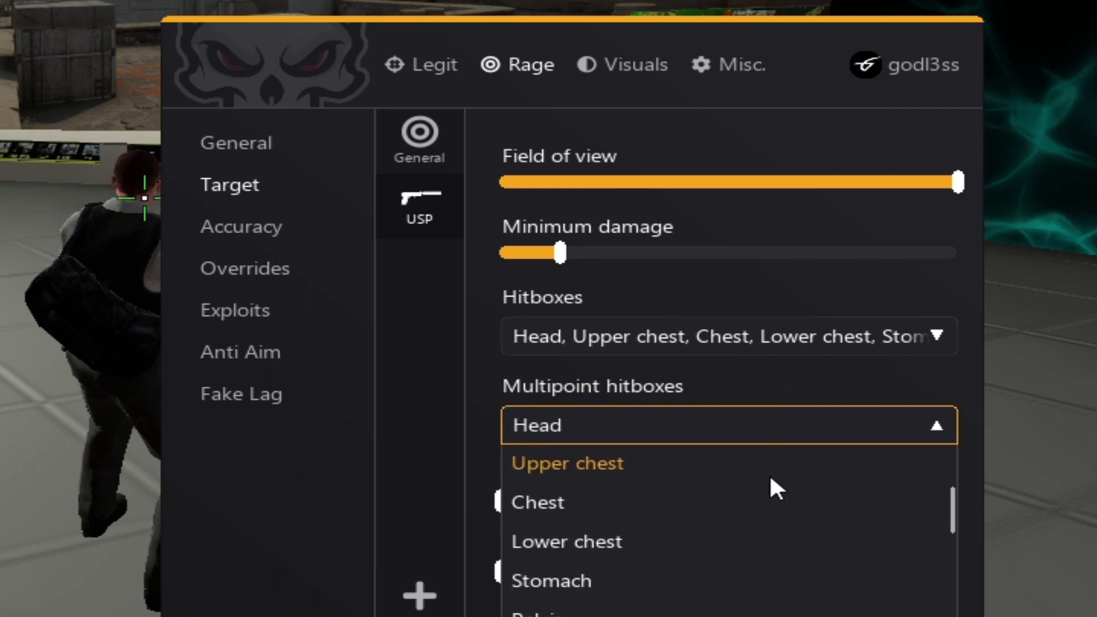
{"action": "left_click", "coordinate": [708, 504]}
{"action": "left_click", "coordinate": [756, 582]}
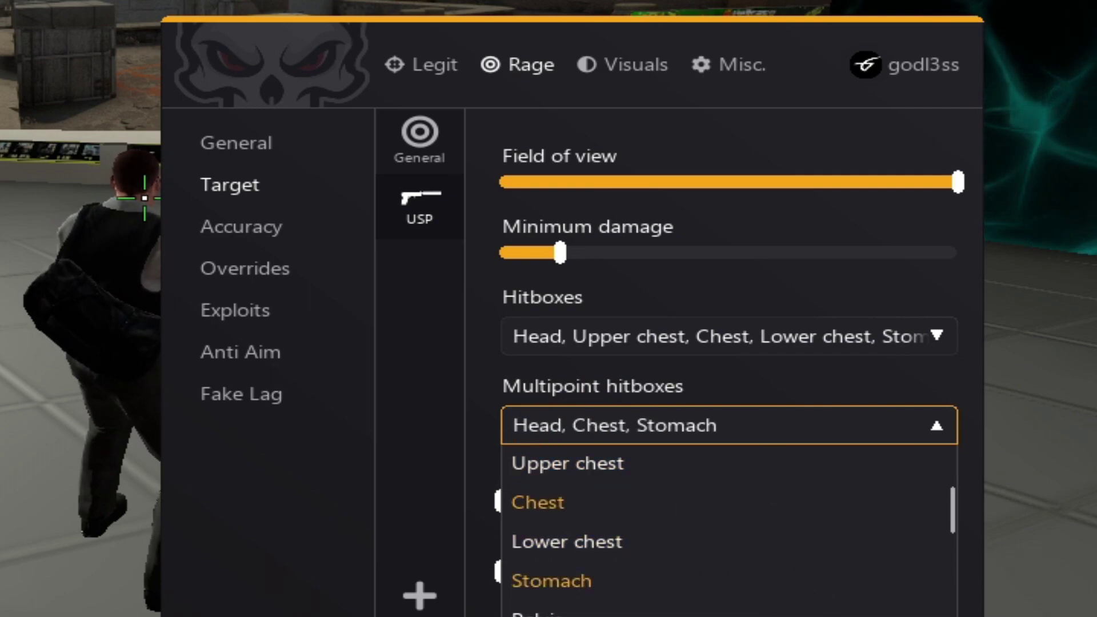
{"action": "left_click", "coordinate": [784, 554]}
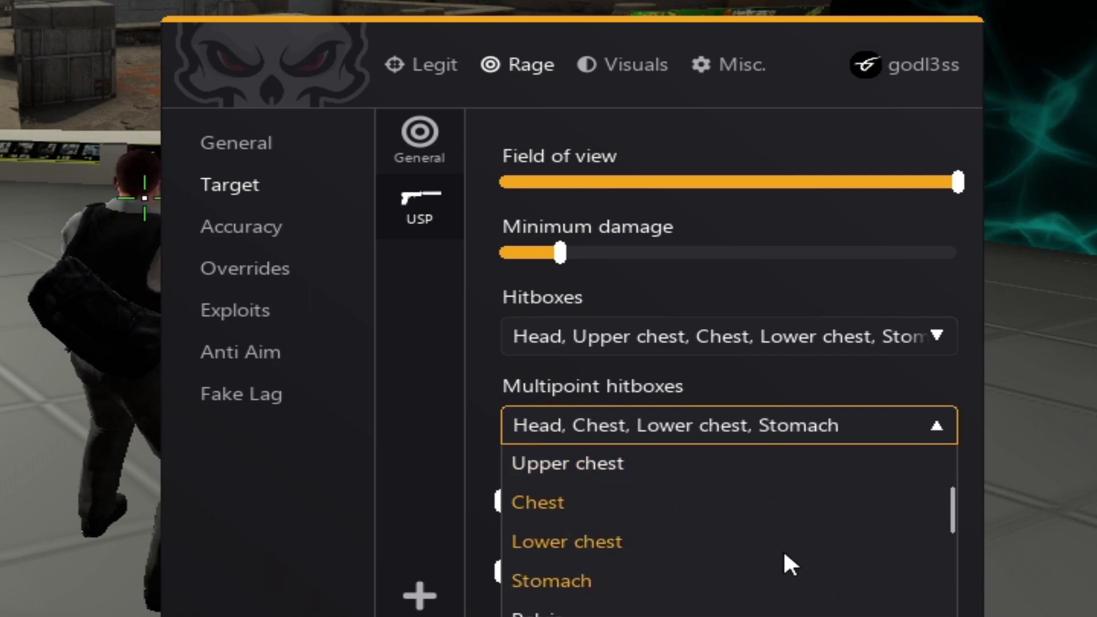
{"action": "scroll", "coordinate": [600, 550], "scroll_direction": "down", "scroll_amount": 2}
{"action": "left_click", "coordinate": [617, 553]}
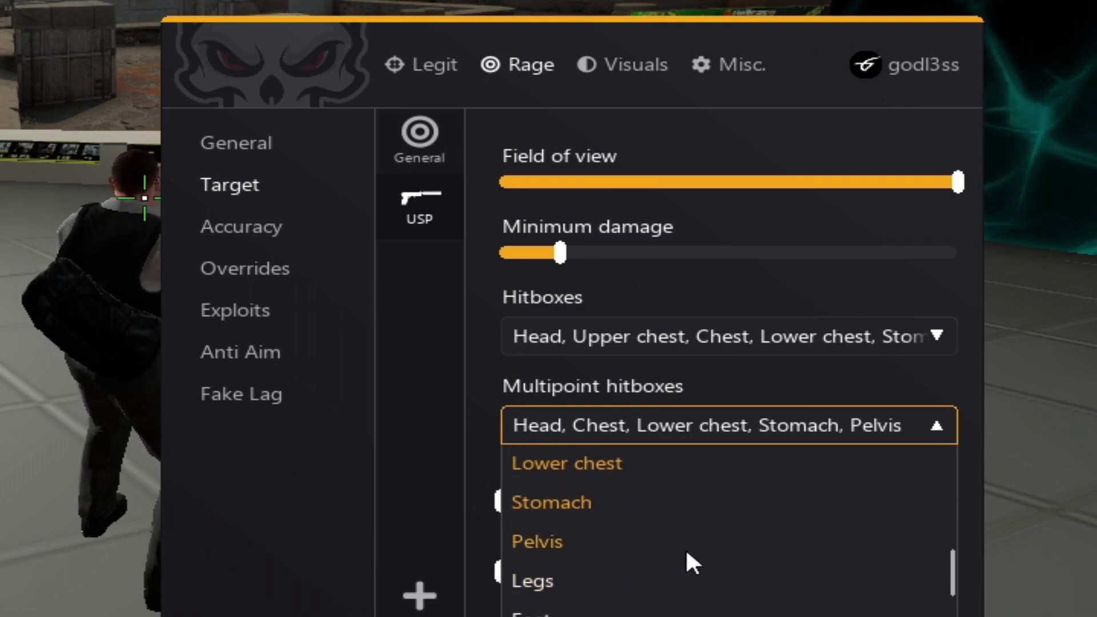
{"action": "scroll", "coordinate": [686, 550], "scroll_direction": "down", "scroll_amount": 1}
{"action": "scroll", "coordinate": [687, 551], "scroll_direction": "up", "scroll_amount": 3}
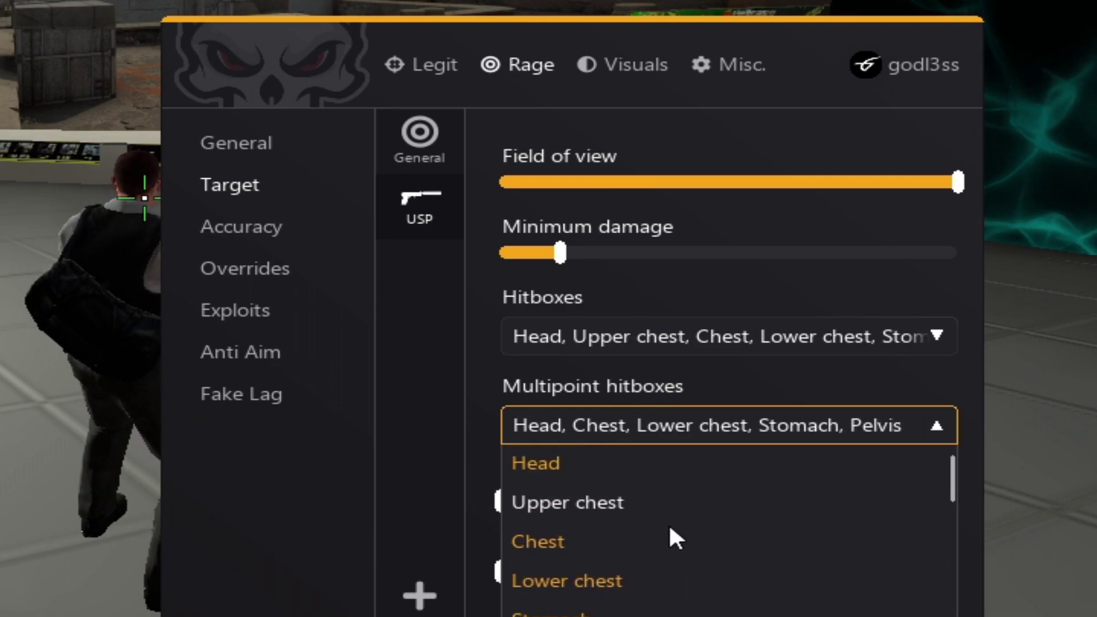
{"action": "left_click", "coordinate": [454, 456]}
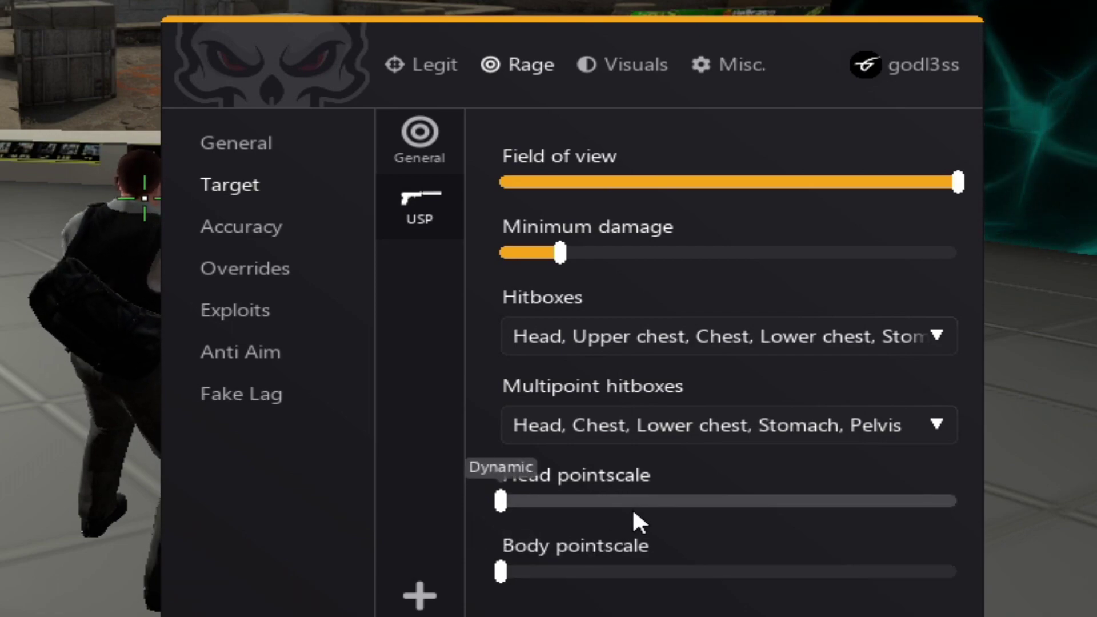
Set the USP's head and body pointscale to about 65 each and move the menu window out of the way
{"action": "left_click_drag", "start_coordinate": [632, 504], "coordinate": [798, 528]}
{"action": "left_click", "coordinate": [802, 571]}
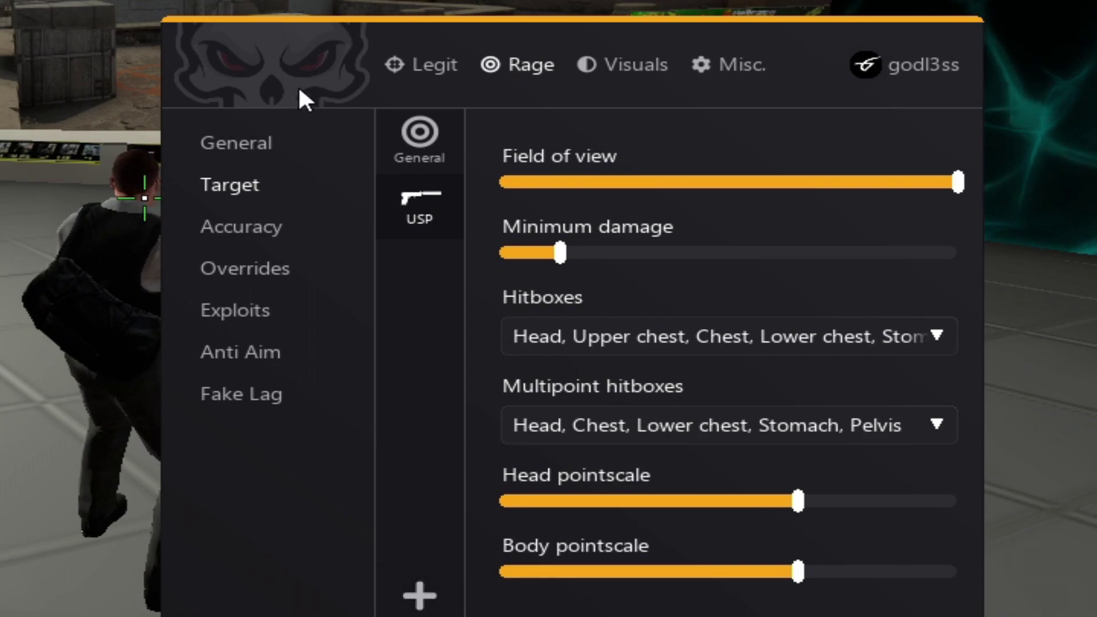
{"action": "left_click_drag", "start_coordinate": [298, 86], "coordinate": [581, 15]}
{"action": "mouse_move", "coordinate": [840, 173]}
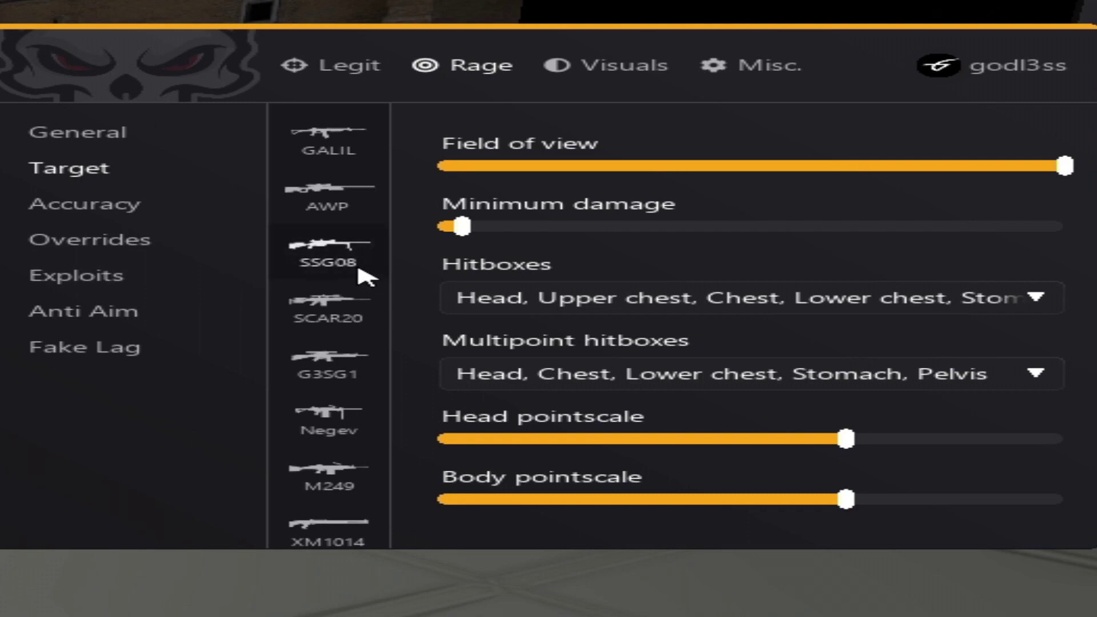
Examine the AWP's minimum damage and pointscales, and the SSG08's minimum damage and multipoint hitboxes
{"action": "scroll", "coordinate": [348, 269], "scroll_direction": "up", "scroll_amount": 4}
{"action": "scroll", "coordinate": [349, 268], "scroll_direction": "down", "scroll_amount": 3}
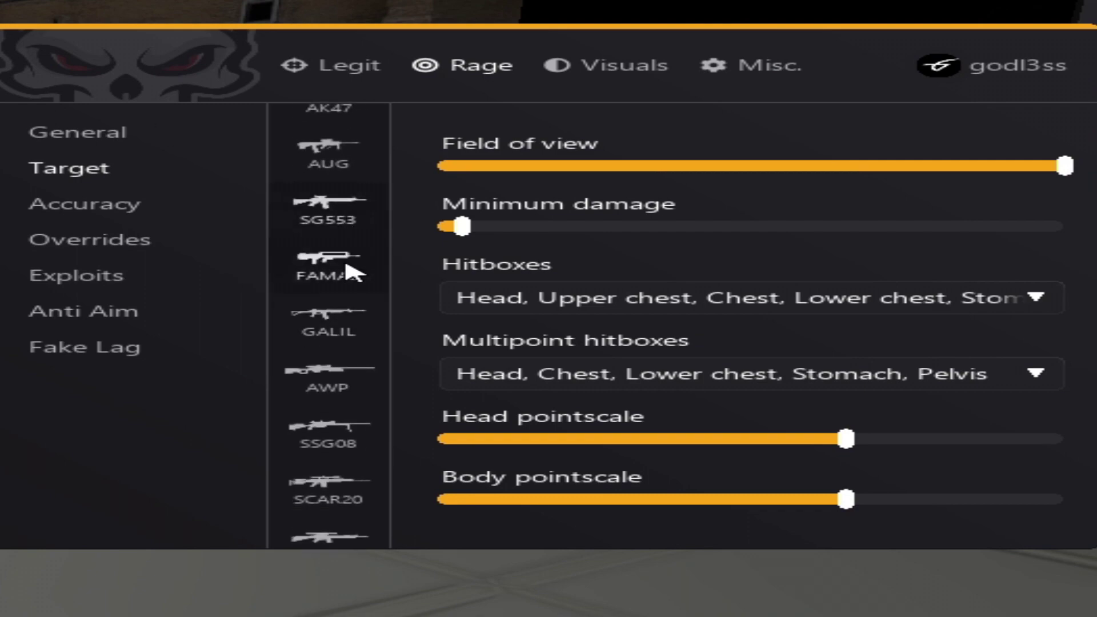
{"action": "left_click", "coordinate": [338, 304]}
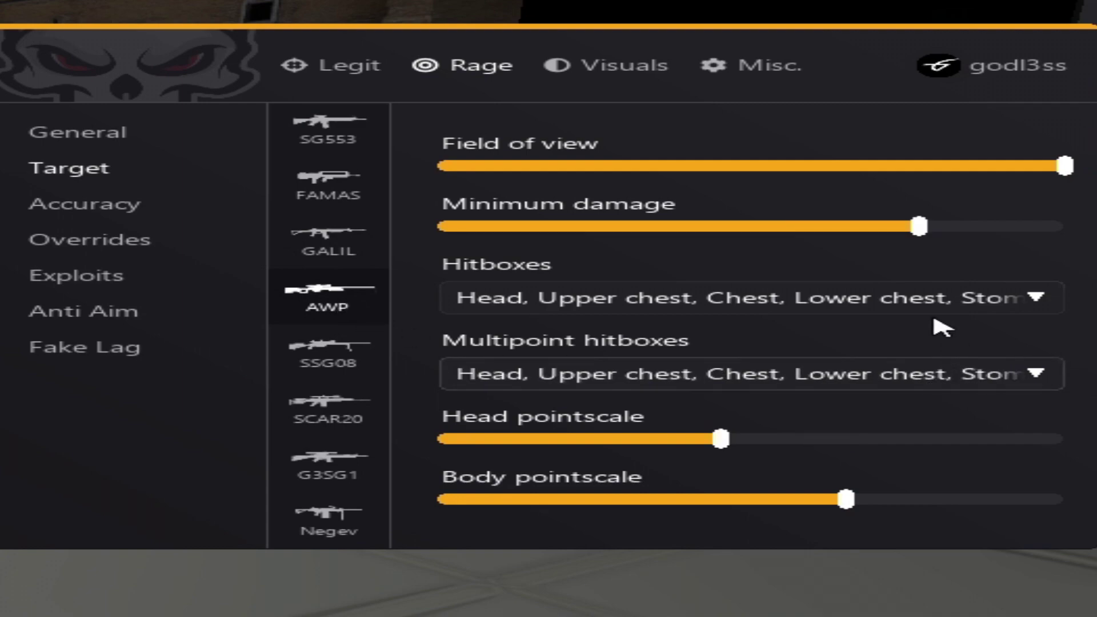
{"action": "mouse_move", "coordinate": [927, 231]}
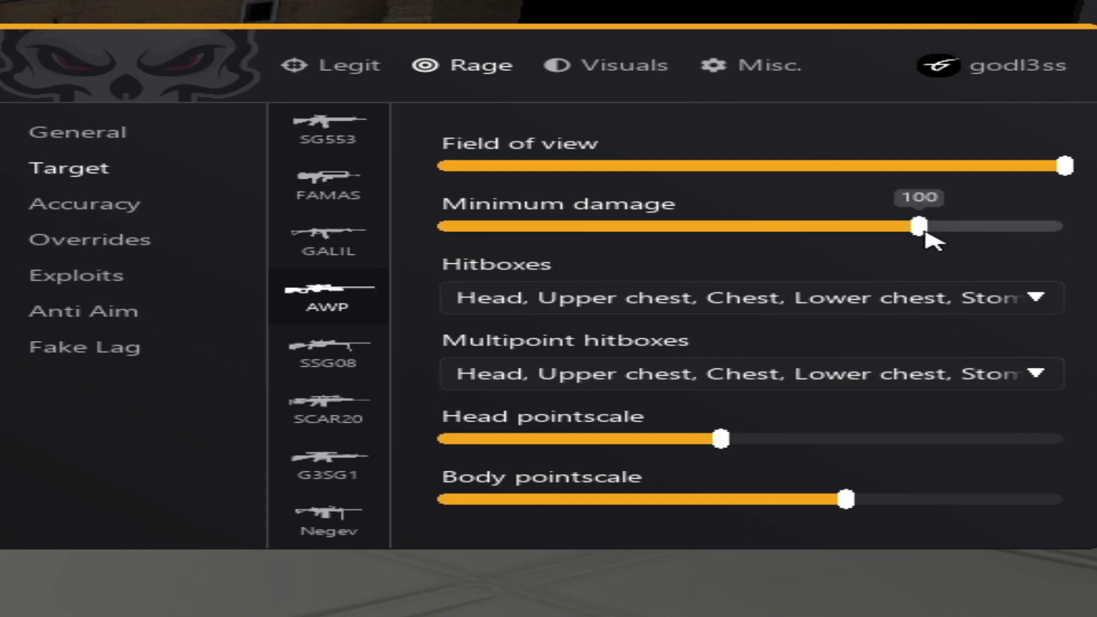
{"action": "mouse_move", "coordinate": [733, 443]}
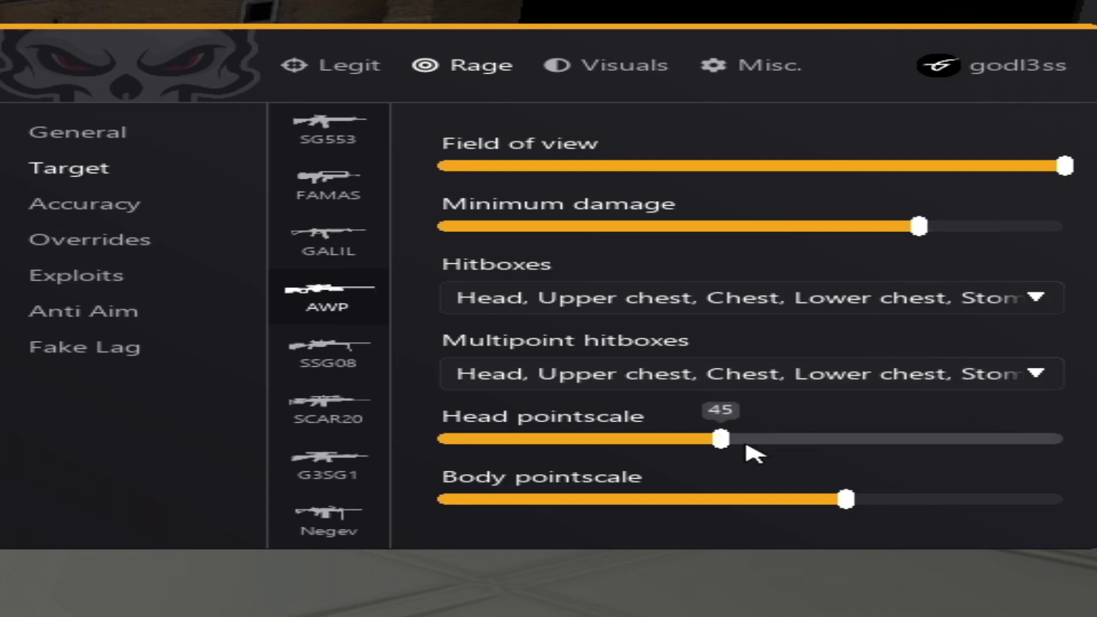
{"action": "mouse_move", "coordinate": [823, 503]}
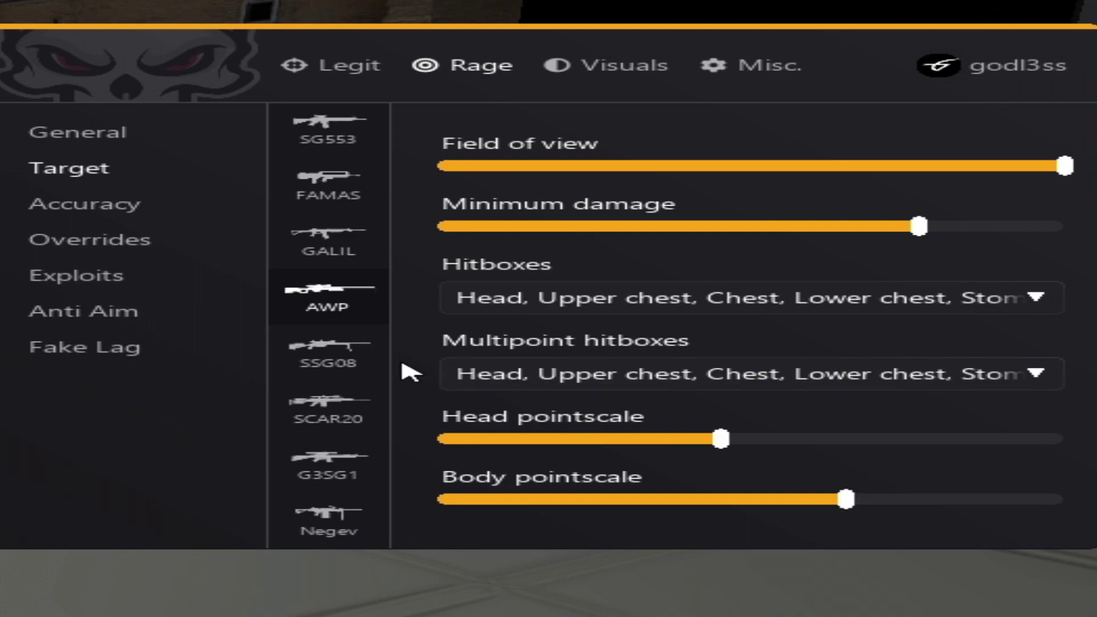
{"action": "left_click", "coordinate": [334, 357]}
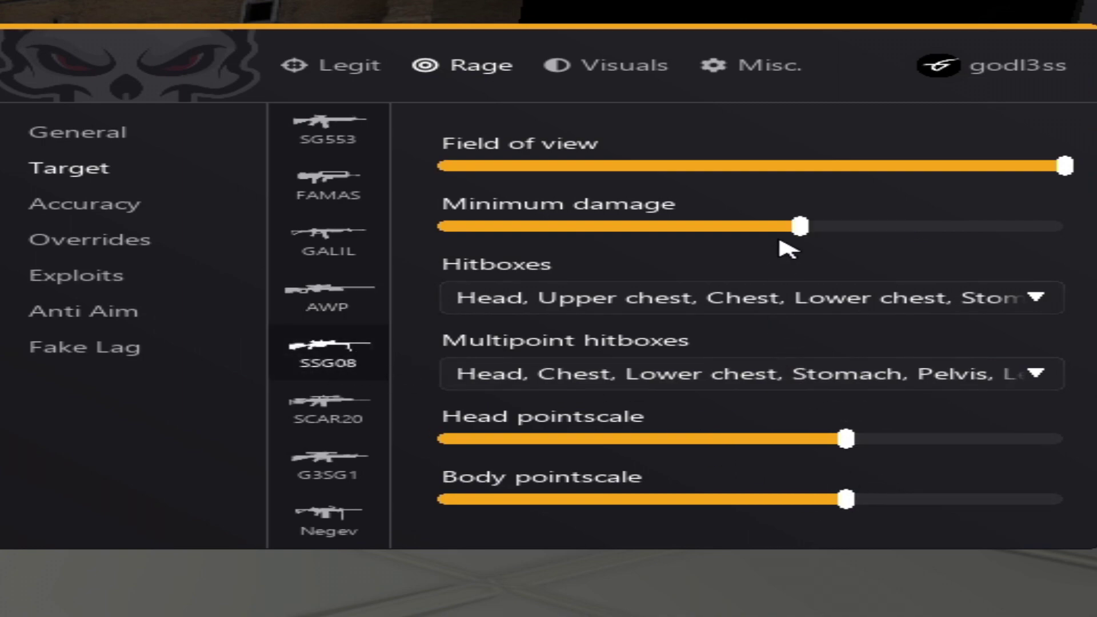
{"action": "mouse_move", "coordinate": [794, 227]}
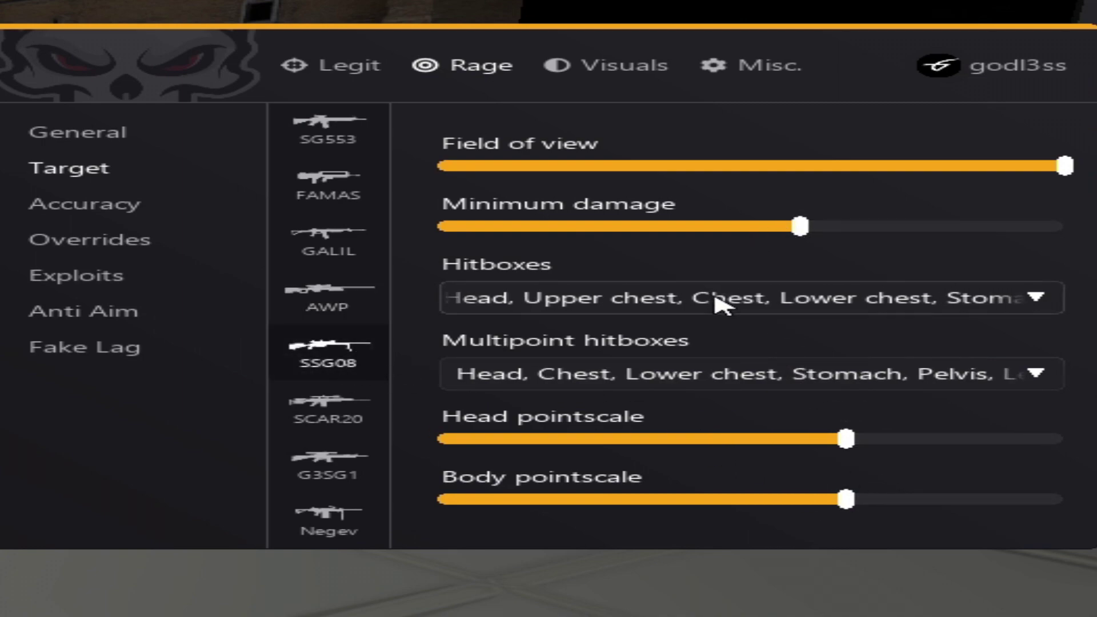
{"action": "left_click", "coordinate": [733, 382]}
{"action": "scroll", "coordinate": [729, 411], "scroll_direction": "down", "scroll_amount": 3}
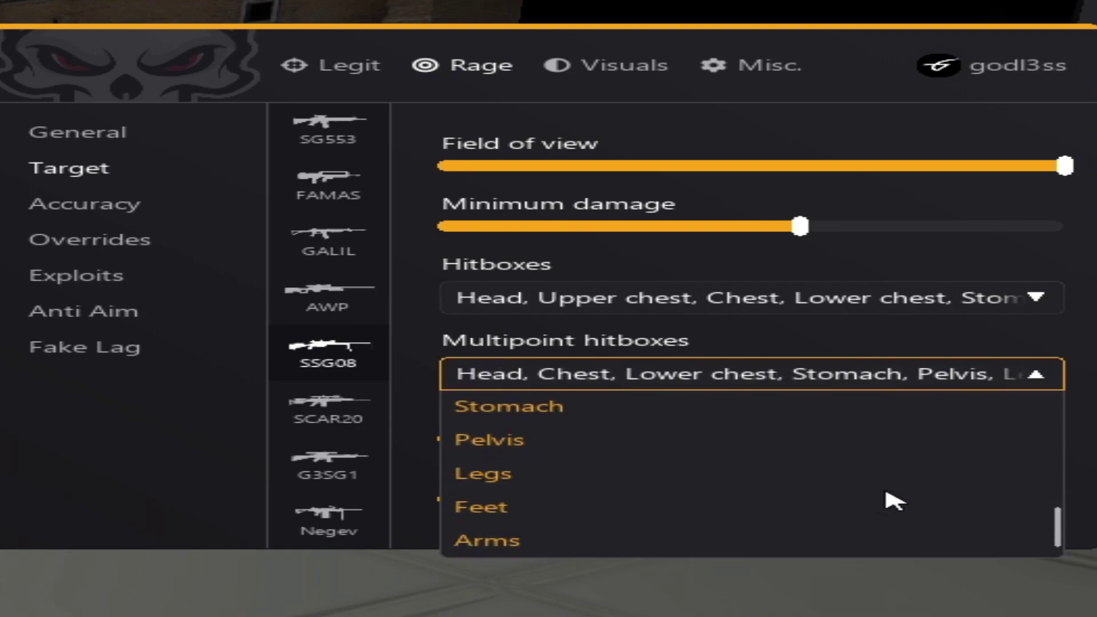
{"action": "scroll", "coordinate": [515, 461], "scroll_direction": "up", "scroll_amount": 3}
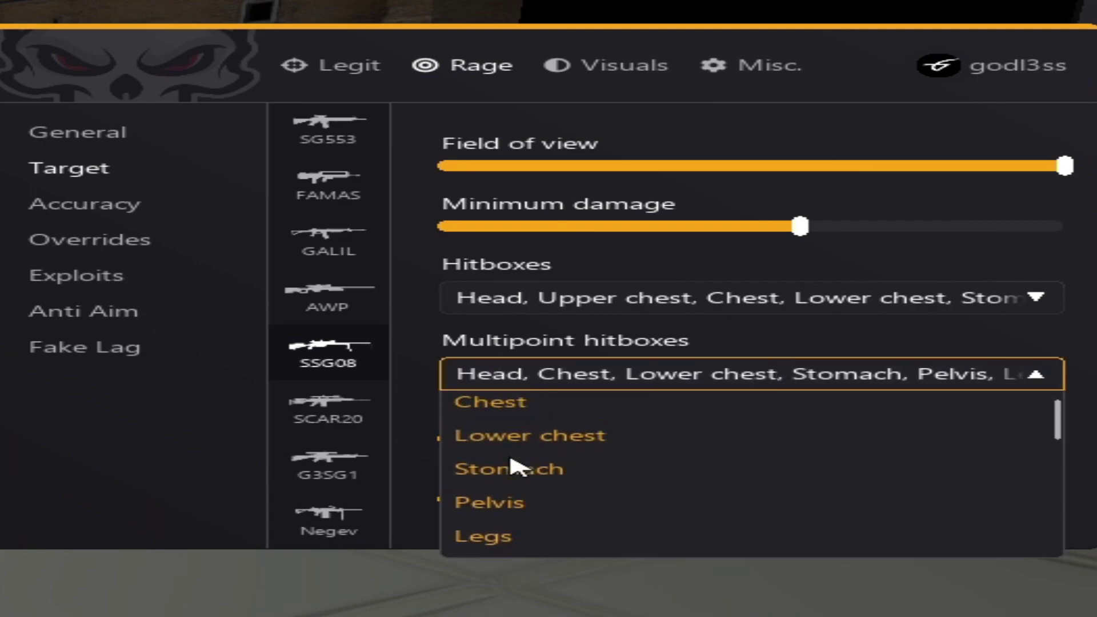
{"action": "scroll", "coordinate": [517, 463], "scroll_direction": "down", "scroll_amount": 2}
{"action": "scroll", "coordinate": [522, 486], "scroll_direction": "down", "scroll_amount": 1}
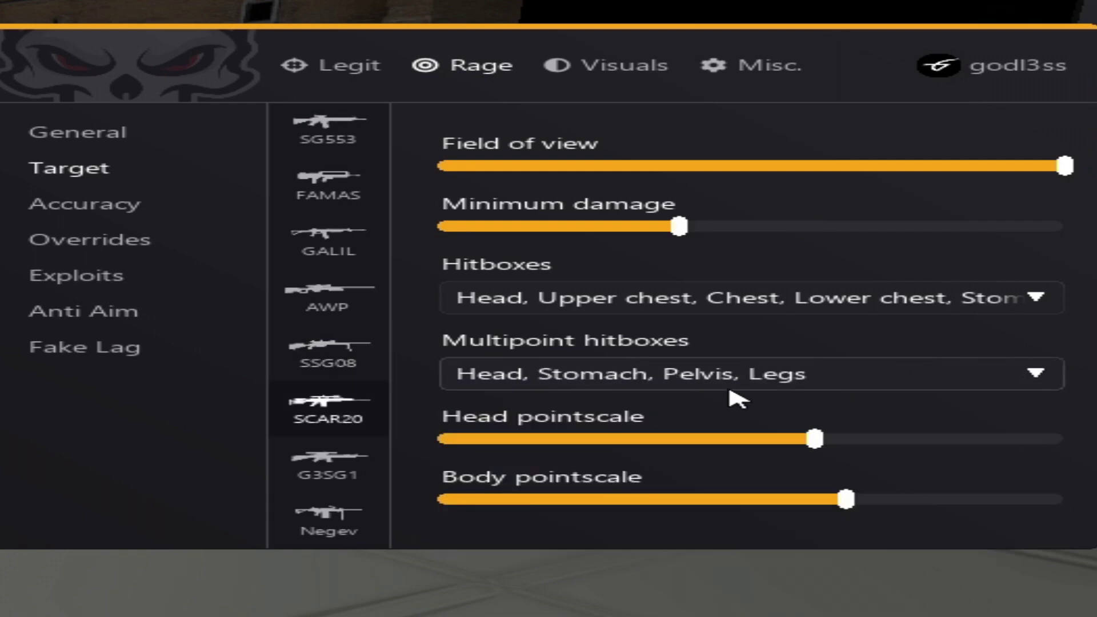
Examine the SCAR20's multipoint hitboxes, body pointscale and hitboxes, and review the XM1014's target settings
{"action": "left_click", "coordinate": [735, 393]}
{"action": "scroll", "coordinate": [726, 497], "scroll_direction": "down", "scroll_amount": 1}
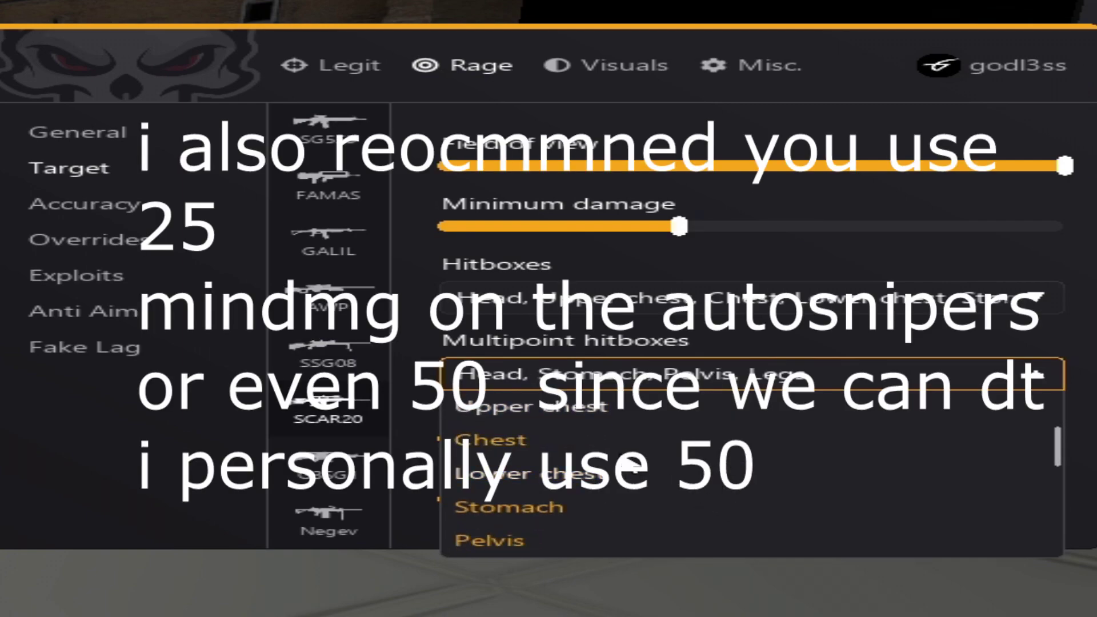
{"action": "scroll", "coordinate": [629, 462], "scroll_direction": "down", "scroll_amount": 2}
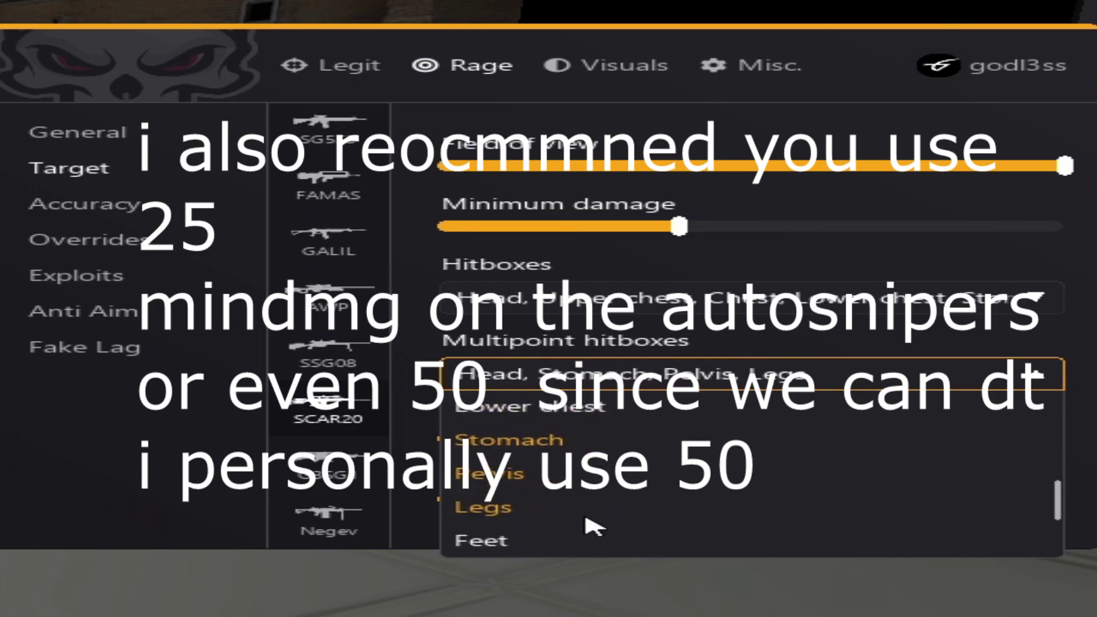
{"action": "scroll", "coordinate": [591, 525], "scroll_direction": "up", "scroll_amount": 2}
{"action": "scroll", "coordinate": [591, 524], "scroll_direction": "down", "scroll_amount": 3}
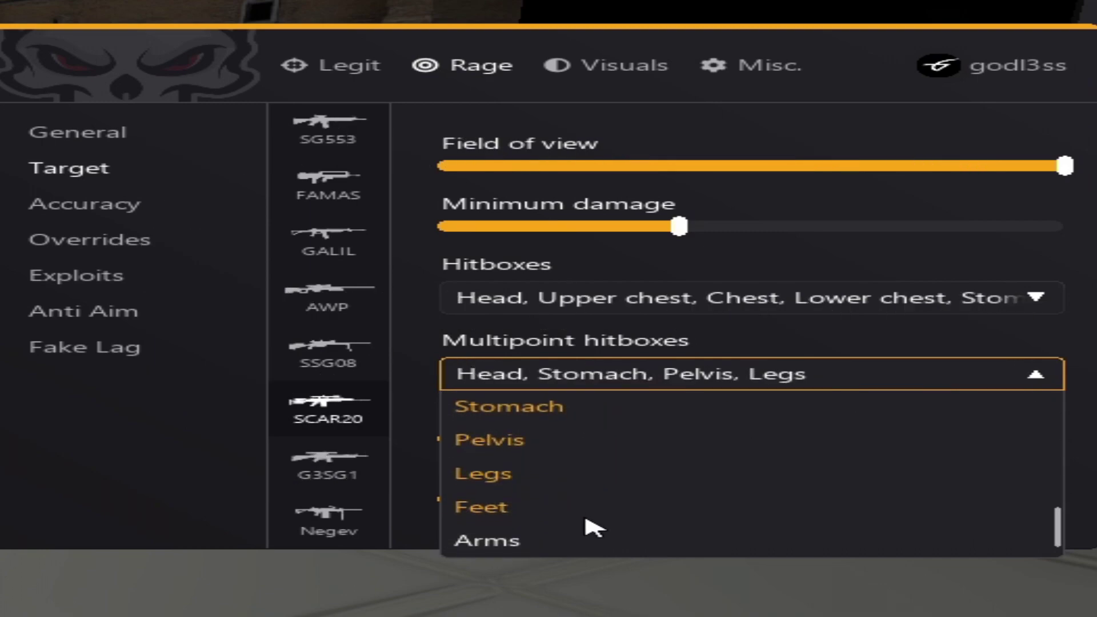
{"action": "left_click", "coordinate": [408, 367]}
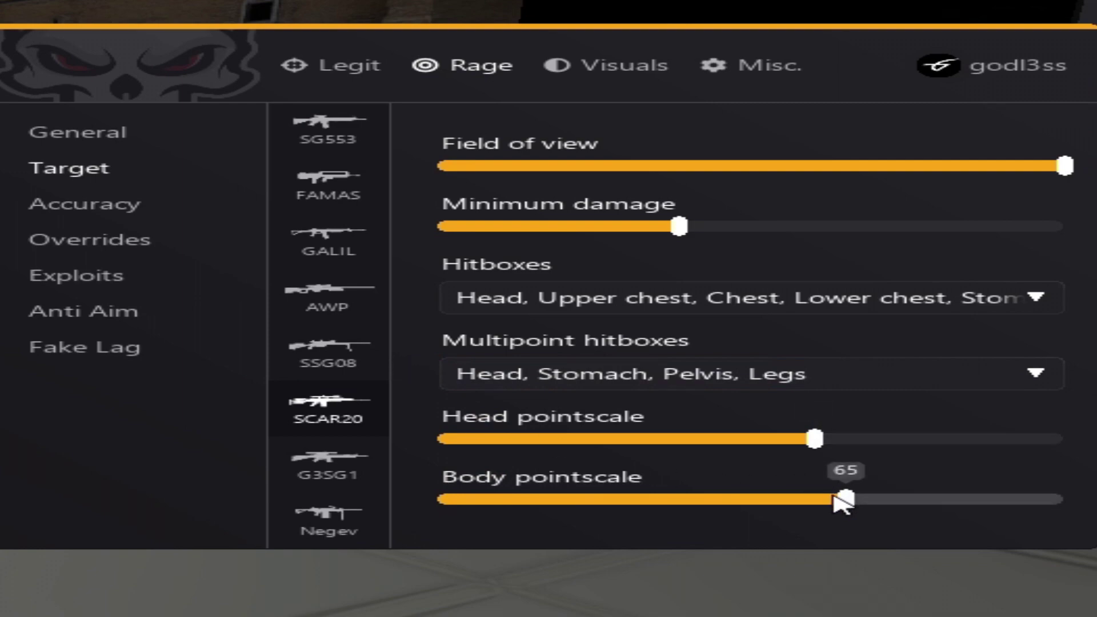
{"action": "left_click", "coordinate": [337, 475]}
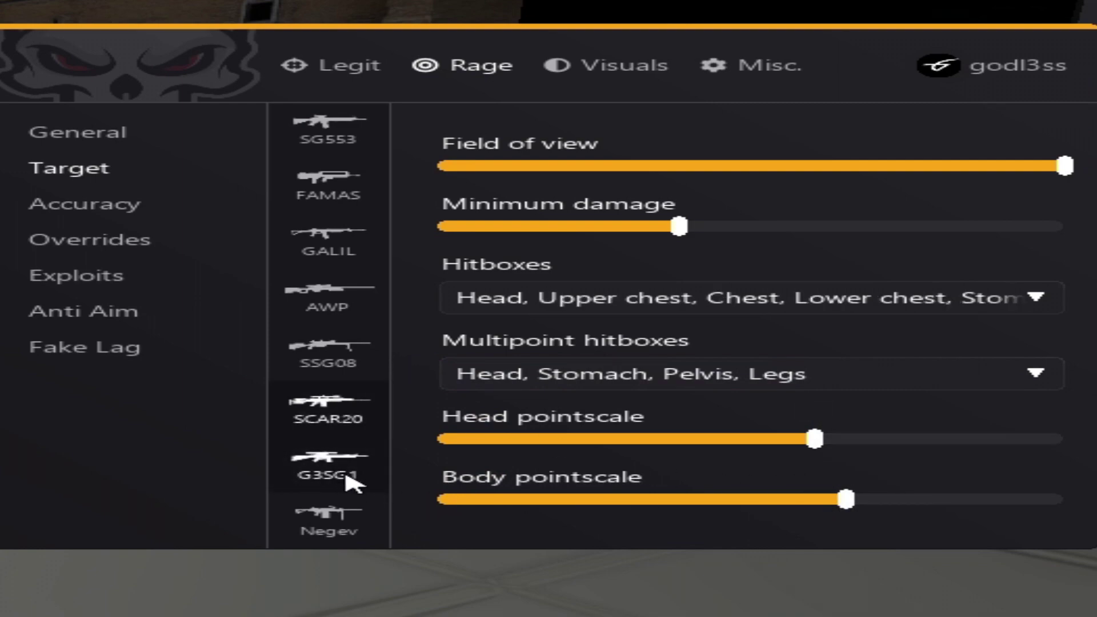
{"action": "left_click", "coordinate": [328, 409]}
{"action": "left_click", "coordinate": [665, 303]}
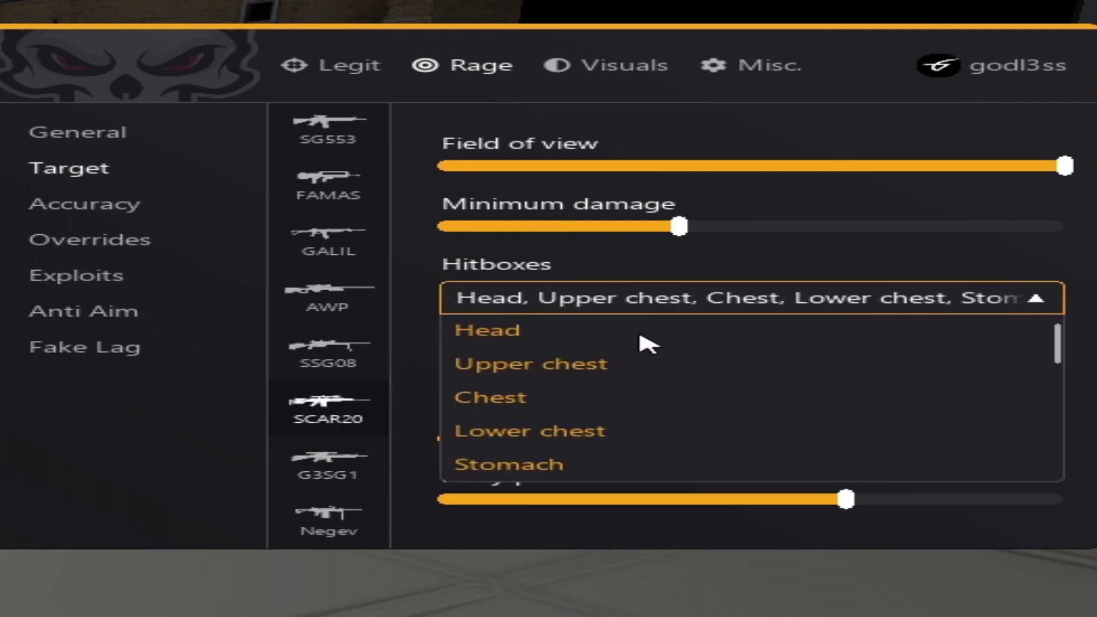
{"action": "scroll", "coordinate": [332, 343], "scroll_direction": "down", "scroll_amount": 5}
{"action": "left_click", "coordinate": [328, 350]}
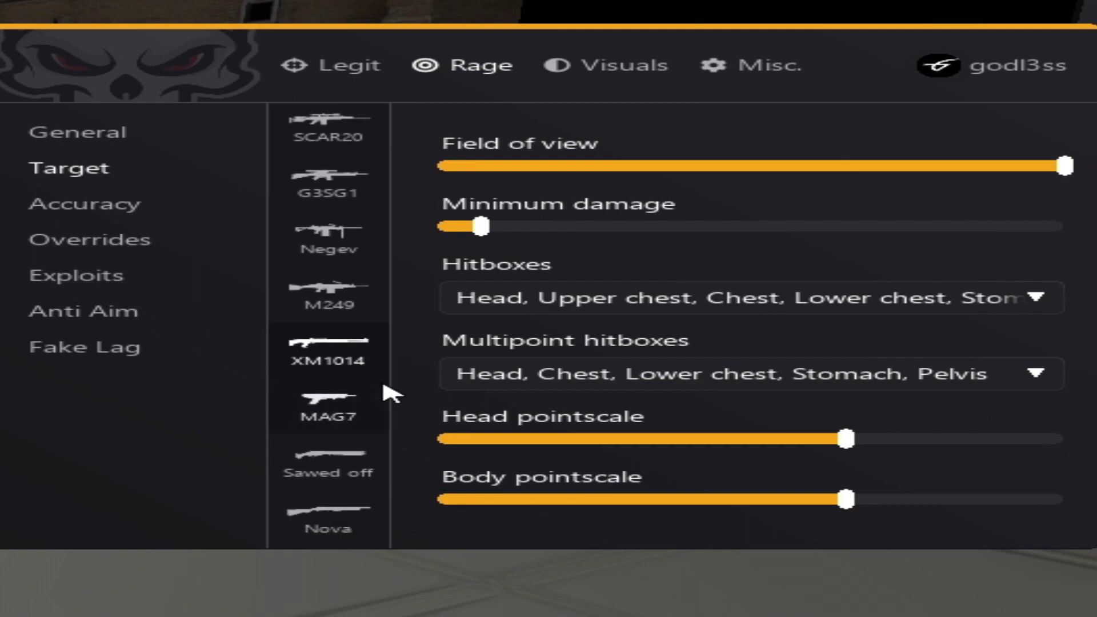
{"action": "scroll", "coordinate": [351, 480], "scroll_direction": "up", "scroll_amount": 10}
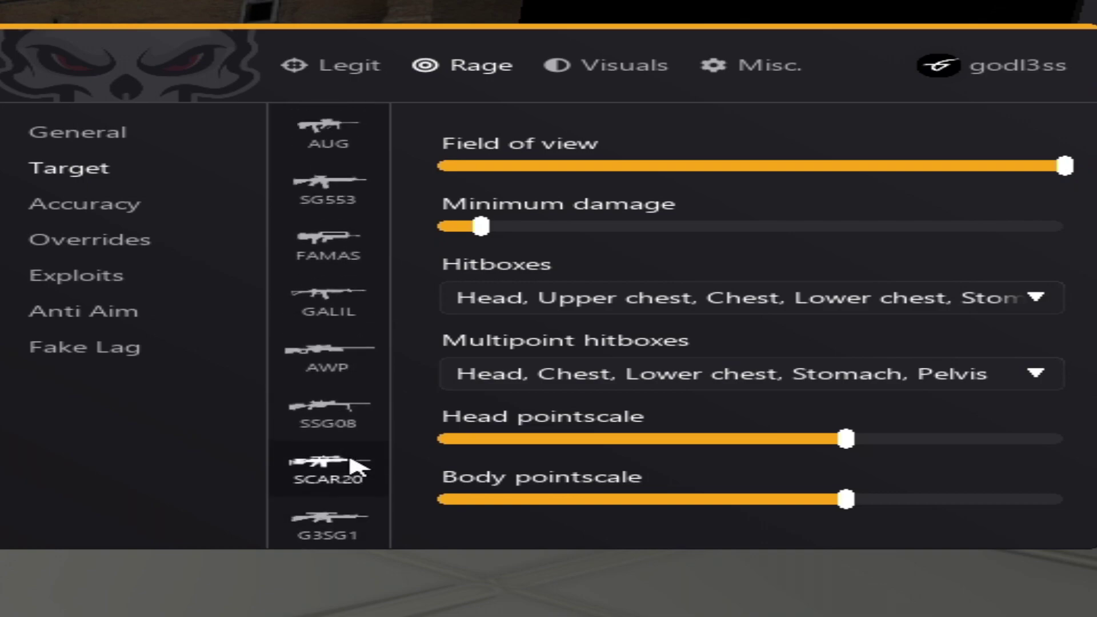
Set the USP's accuracy hitchance to about 30 % and enable Auto stop for it
{"action": "scroll", "coordinate": [361, 457], "scroll_direction": "up", "scroll_amount": 10}
{"action": "scroll", "coordinate": [360, 457], "scroll_direction": "down", "scroll_amount": 10}
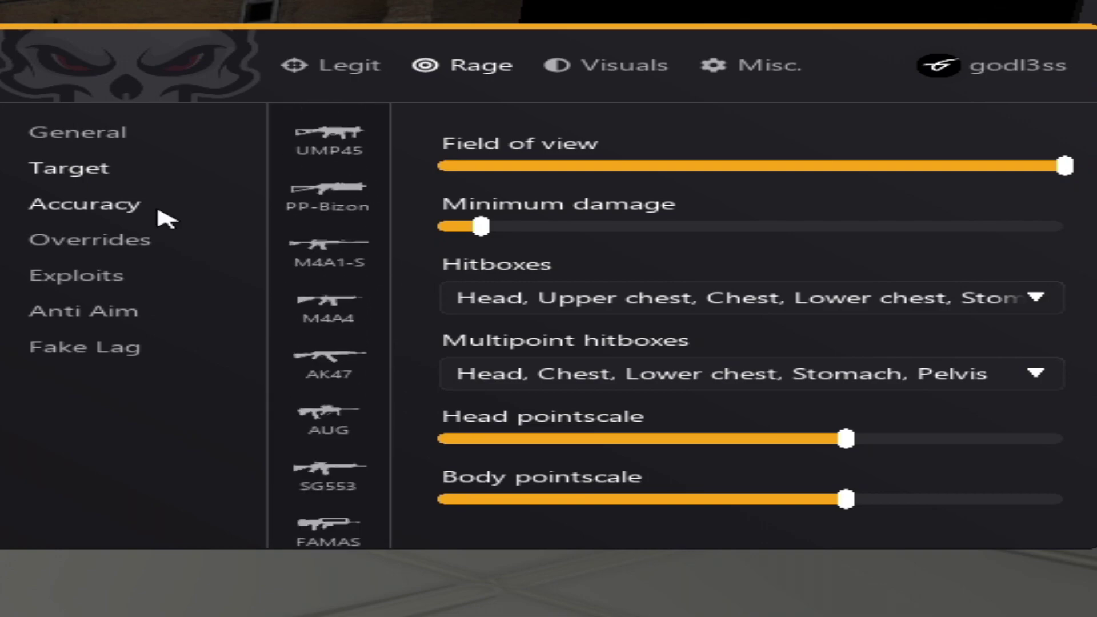
{"action": "left_click", "coordinate": [166, 216]}
{"action": "left_click", "coordinate": [334, 191]}
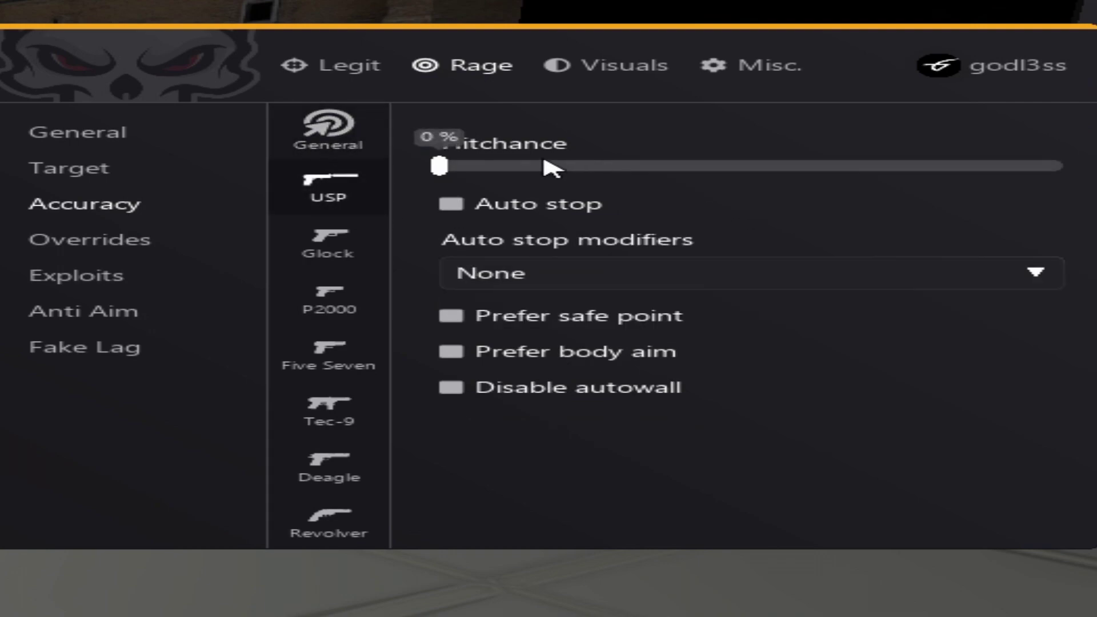
{"action": "left_click_drag", "start_coordinate": [549, 163], "coordinate": [628, 167]}
{"action": "left_click", "coordinate": [570, 208]}
Select Early, Between shots and Force accuracy as the USP's auto stop modifiers
{"action": "left_click", "coordinate": [572, 273]}
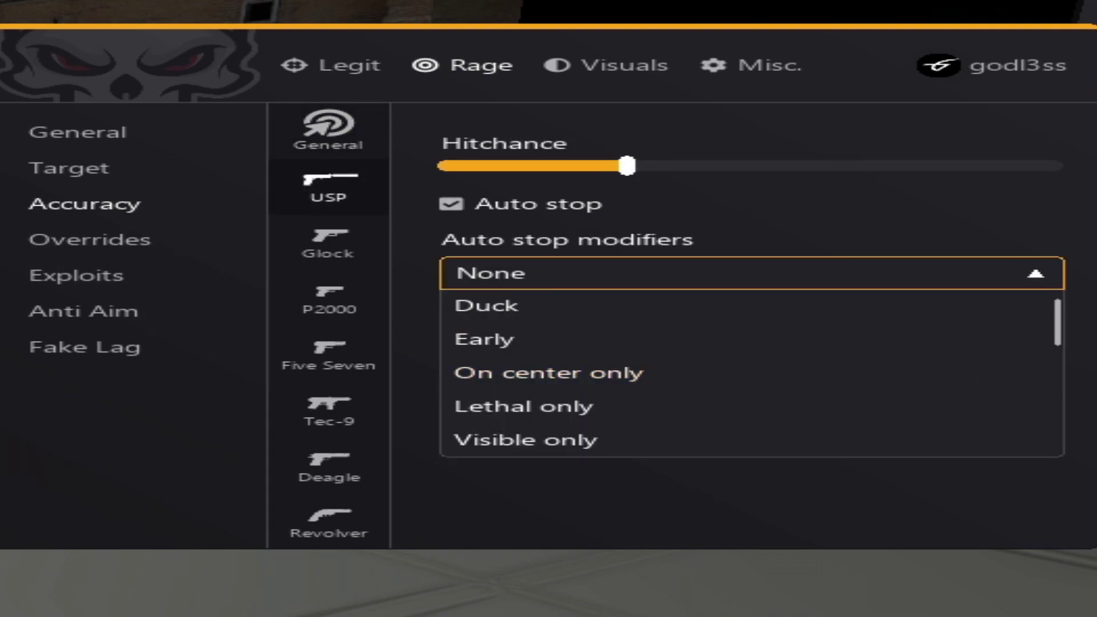
{"action": "left_click", "coordinate": [697, 338]}
{"action": "scroll", "coordinate": [720, 361], "scroll_direction": "down", "scroll_amount": 3}
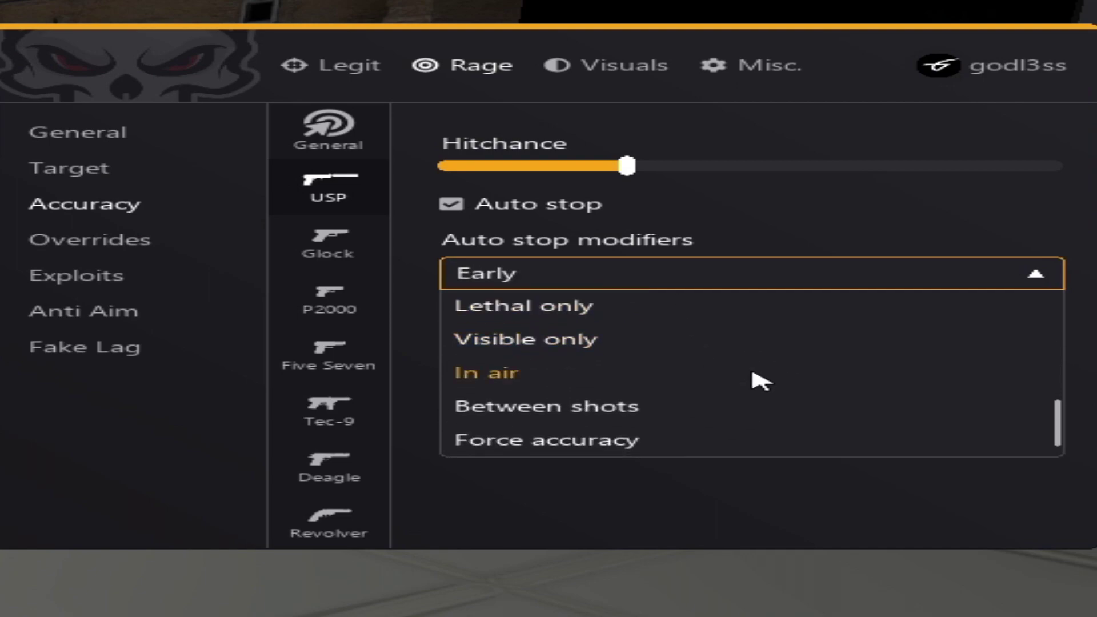
{"action": "left_click", "coordinate": [743, 410]}
{"action": "left_click", "coordinate": [643, 442]}
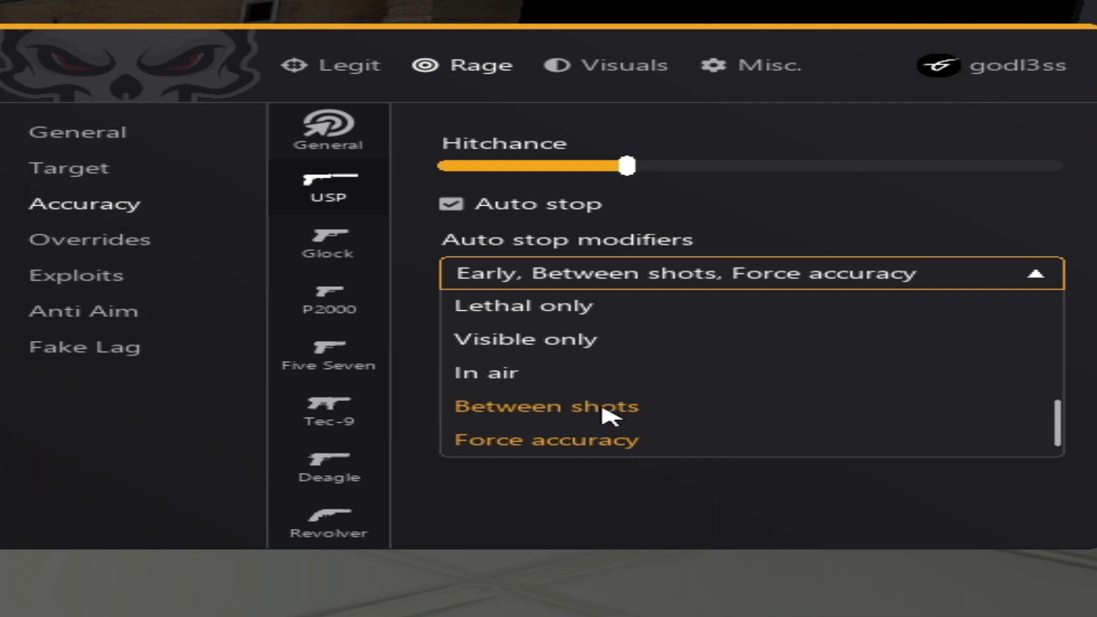
Set the Glock's hitchance to 30 % and open its auto stop modifiers
{"action": "left_click", "coordinate": [329, 243]}
{"action": "left_click_drag", "start_coordinate": [522, 177], "coordinate": [632, 183]}
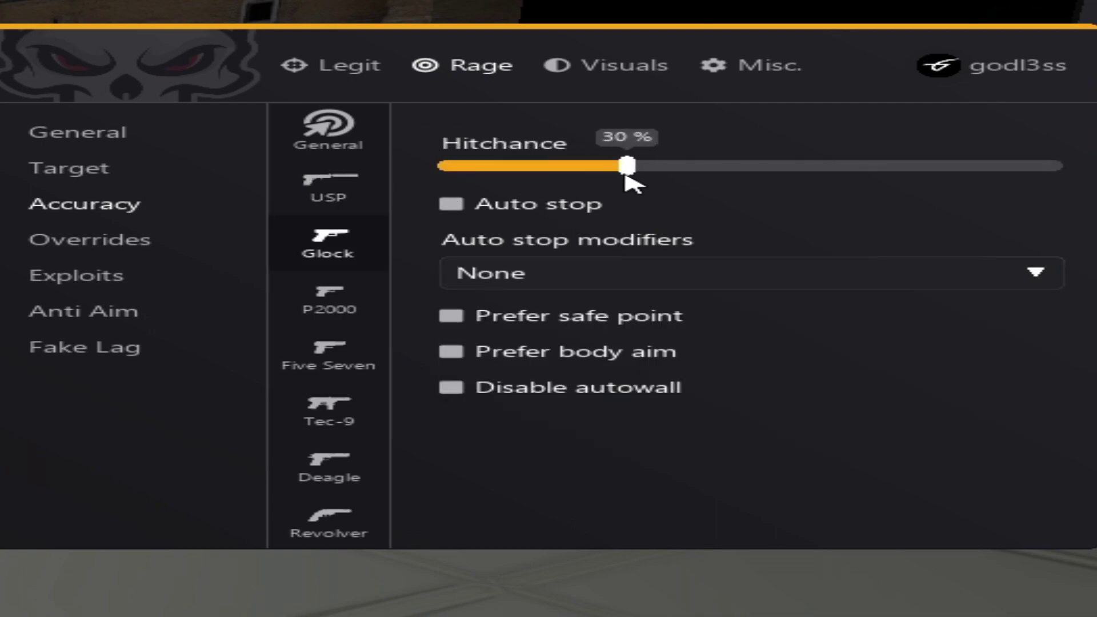
{"action": "left_click", "coordinate": [563, 294]}
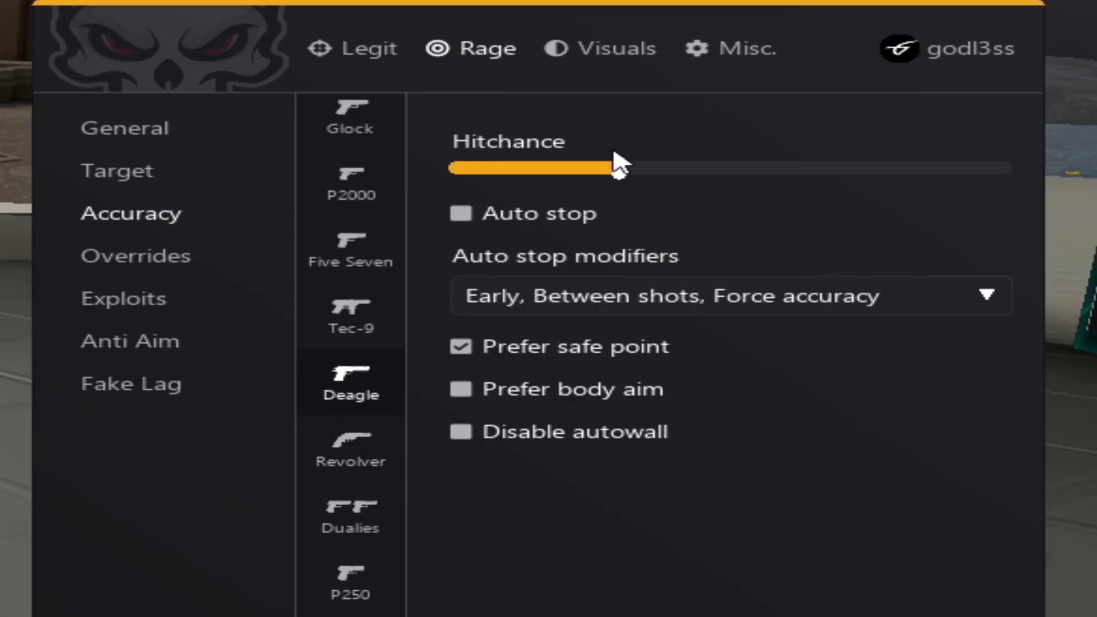
Set the Deagle's hitchance to about 50 % with Auto stop enabled, and the Revolver's hitchance to about 55 %
{"action": "left_click_drag", "start_coordinate": [614, 152], "coordinate": [739, 182]}
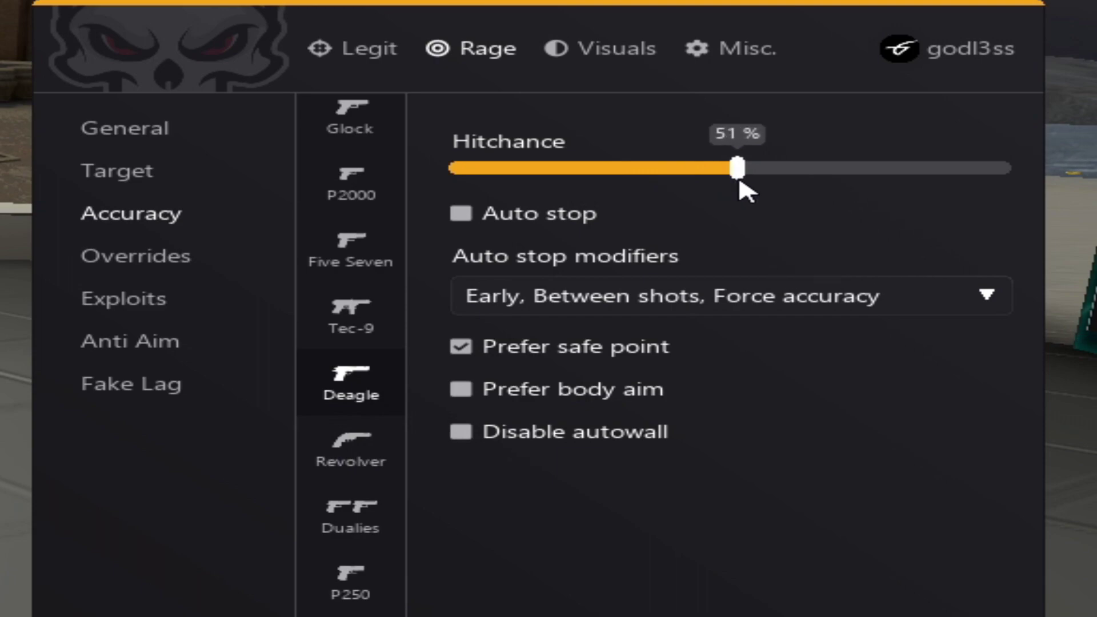
{"action": "left_click", "coordinate": [558, 211]}
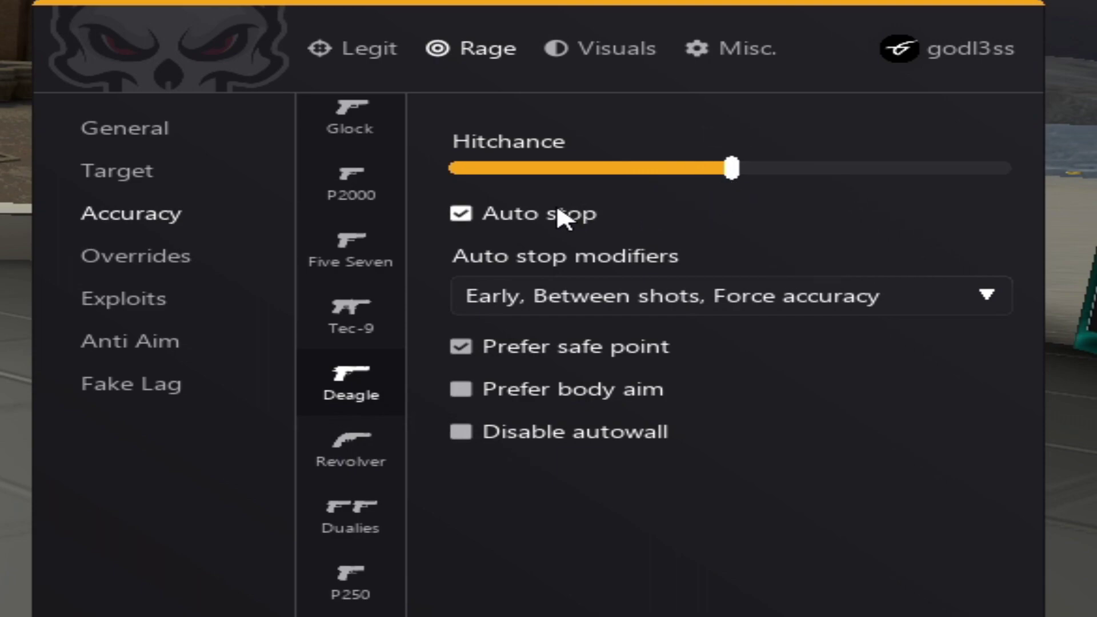
{"action": "left_click", "coordinate": [346, 469]}
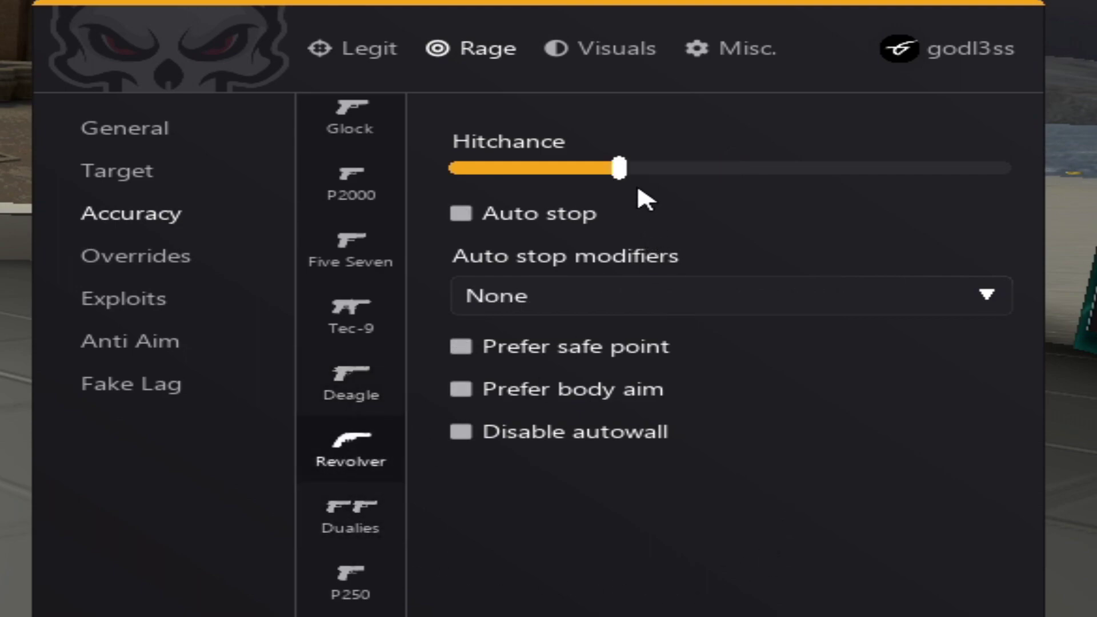
{"action": "left_click_drag", "start_coordinate": [620, 169], "coordinate": [733, 171]}
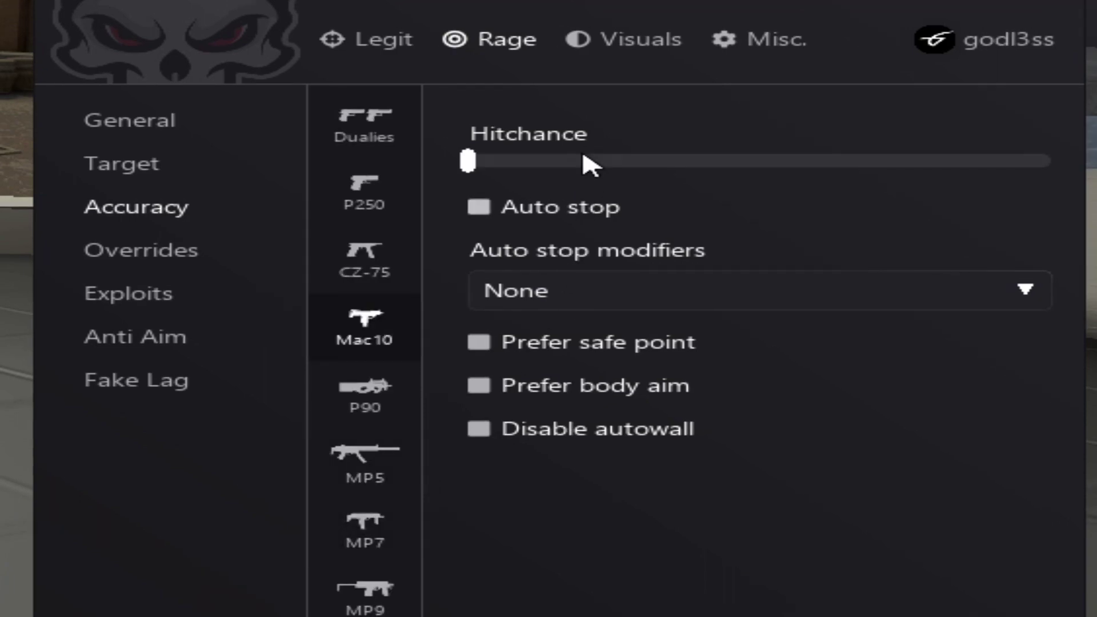
Set the hitchance to about 30 % for the submachine guns from the Mac10 to the PP-Bizon
{"action": "left_click_drag", "start_coordinate": [608, 168], "coordinate": [649, 169]}
{"action": "left_click", "coordinate": [365, 394]}
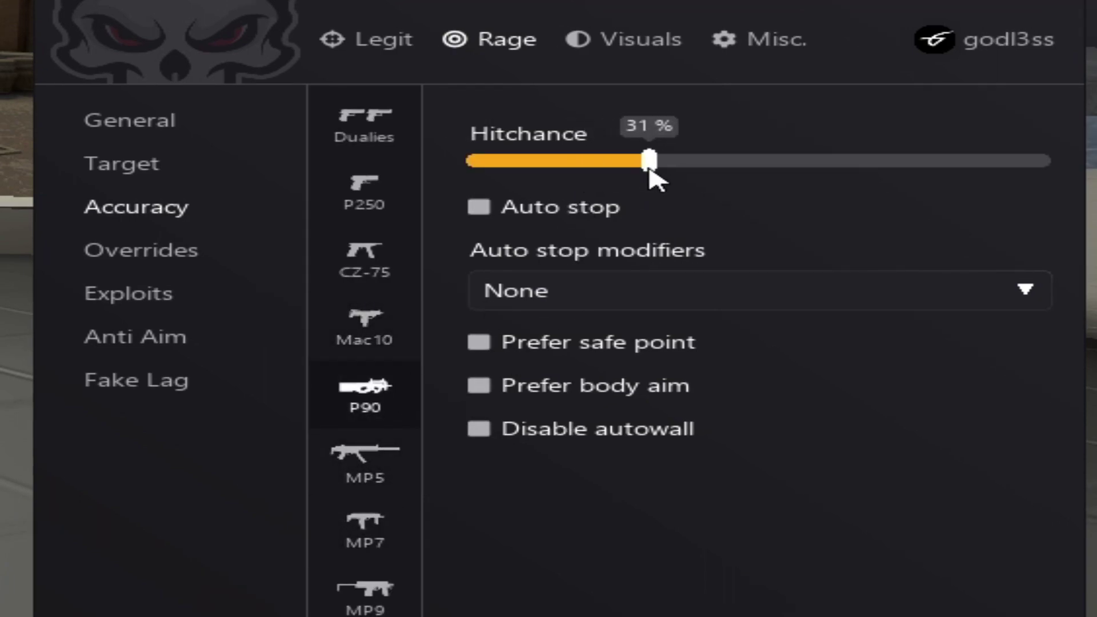
{"action": "left_click", "coordinate": [366, 464]}
{"action": "scroll", "coordinate": [365, 400], "scroll_direction": "down", "scroll_amount": 5}
{"action": "left_click", "coordinate": [363, 417]}
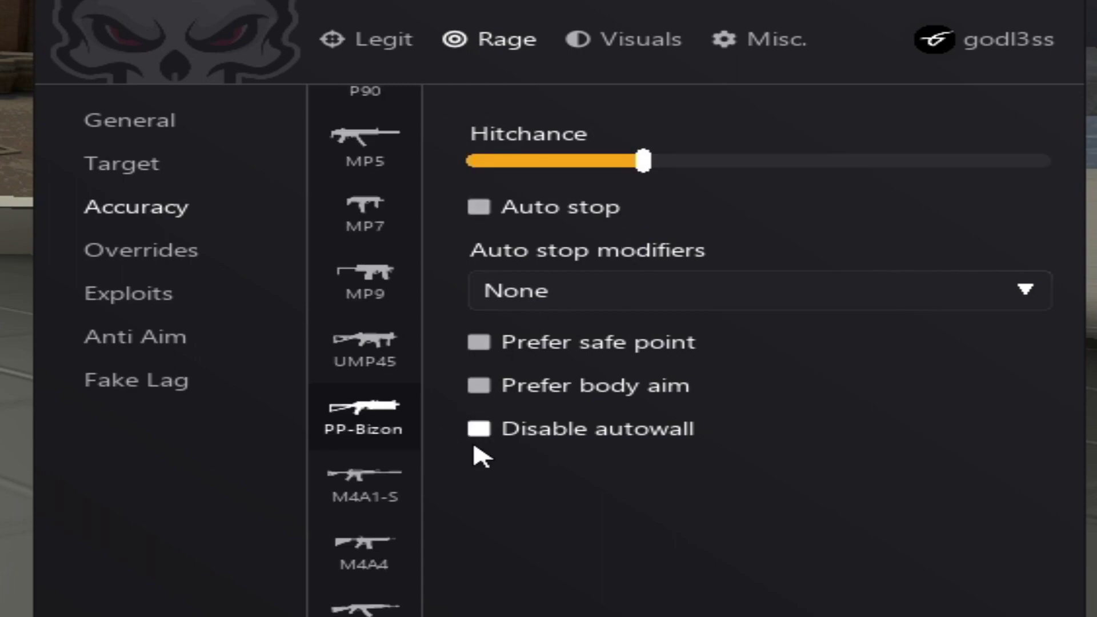
Raise the M4A1-S's hitchance and open the M4A4's accuracy settings
{"action": "left_click", "coordinate": [383, 500]}
{"action": "left_click_drag", "start_coordinate": [587, 167], "coordinate": [661, 169]}
{"action": "left_click", "coordinate": [364, 549]}
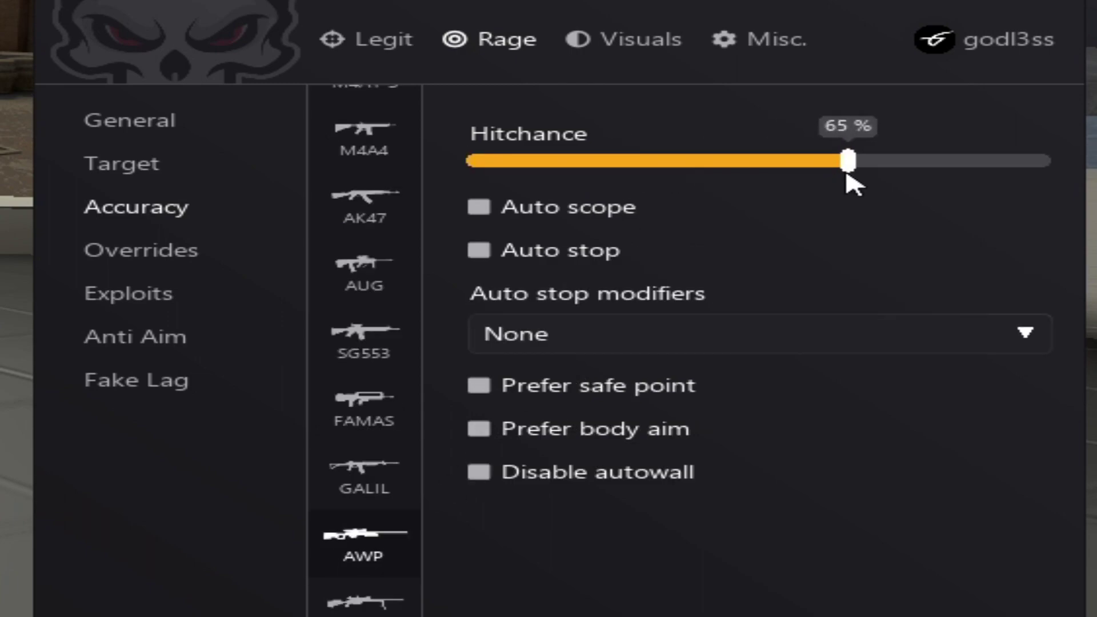
Set the AWP's hitchance to about 80 % and the SSG08's hitchance to about 70 %
{"action": "left_click_drag", "start_coordinate": [845, 168], "coordinate": [938, 171]}
{"action": "scroll", "coordinate": [387, 521], "scroll_direction": "down", "scroll_amount": 3}
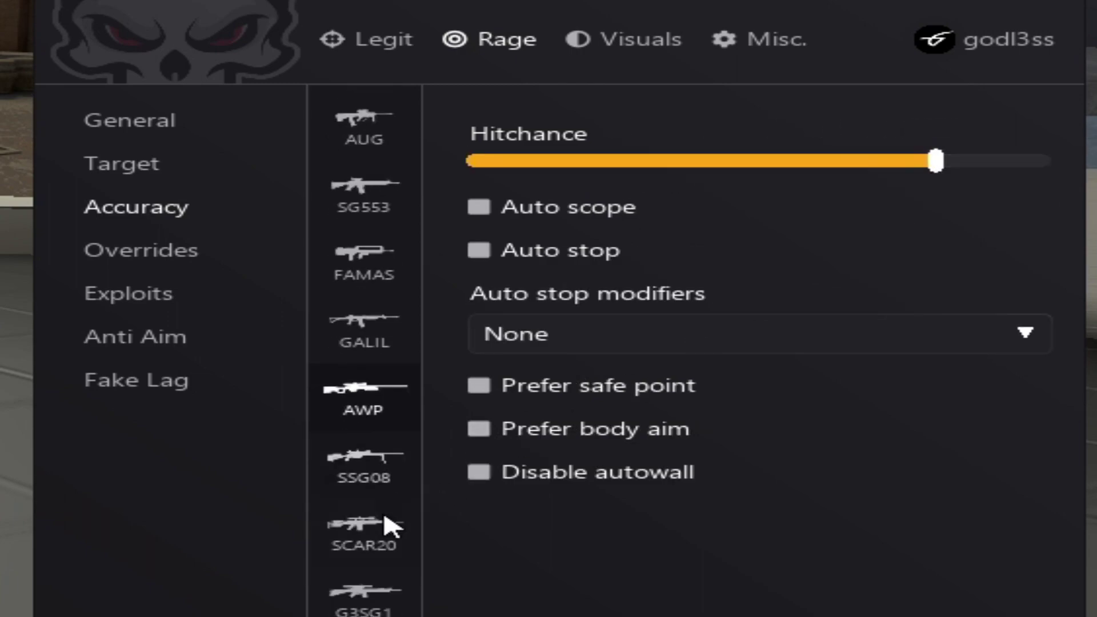
{"action": "left_click", "coordinate": [382, 449]}
{"action": "left_click_drag", "start_coordinate": [784, 162], "coordinate": [878, 175]}
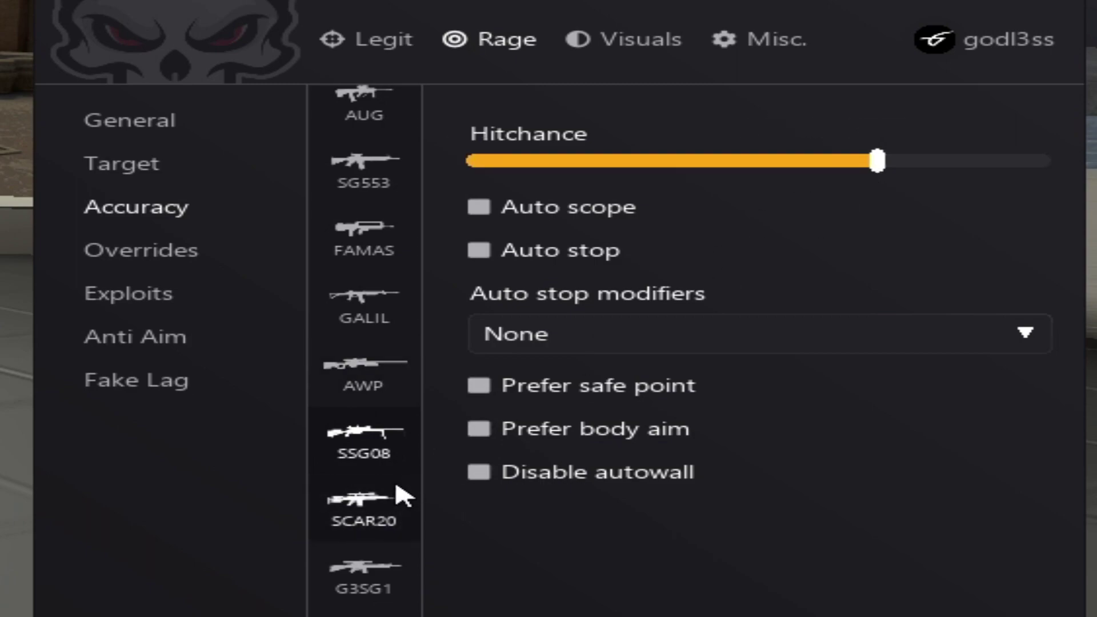
Set the hitchance of both the SCAR20 and the G3SG1 to about 50 %
{"action": "left_click", "coordinate": [364, 529]}
{"action": "left_click_drag", "start_coordinate": [470, 162], "coordinate": [768, 200]}
{"action": "scroll", "coordinate": [385, 534], "scroll_direction": "down", "scroll_amount": 1}
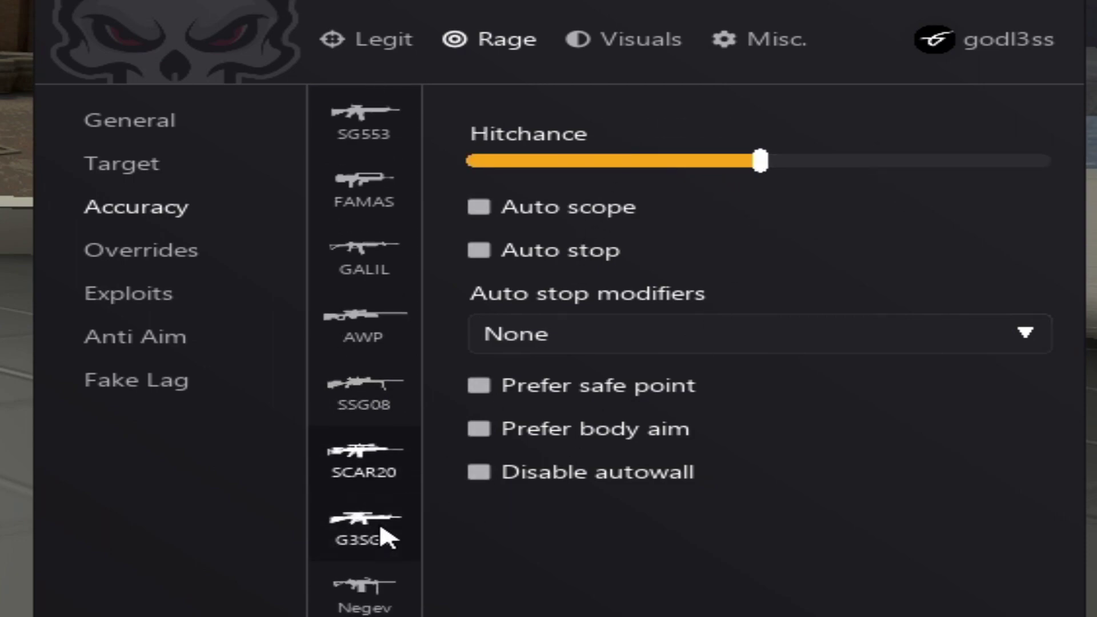
{"action": "left_click", "coordinate": [383, 532]}
{"action": "left_click_drag", "start_coordinate": [469, 162], "coordinate": [768, 181]}
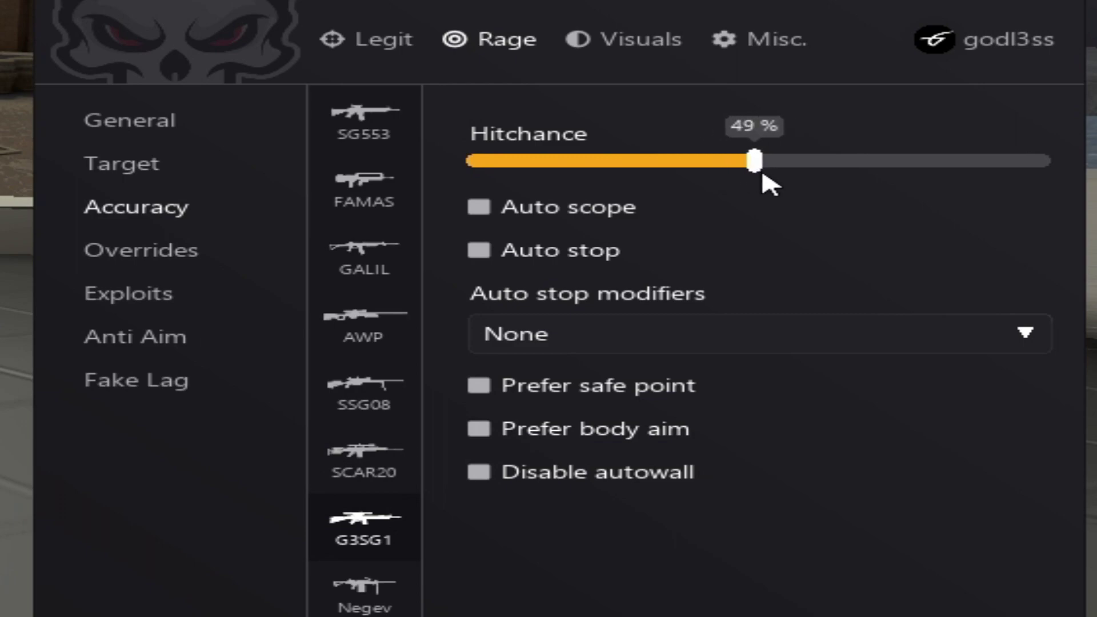
Set the Negev's hitchance to about 17 % and raise the M249's hitchance
{"action": "scroll", "coordinate": [400, 486], "scroll_direction": "down", "scroll_amount": 3}
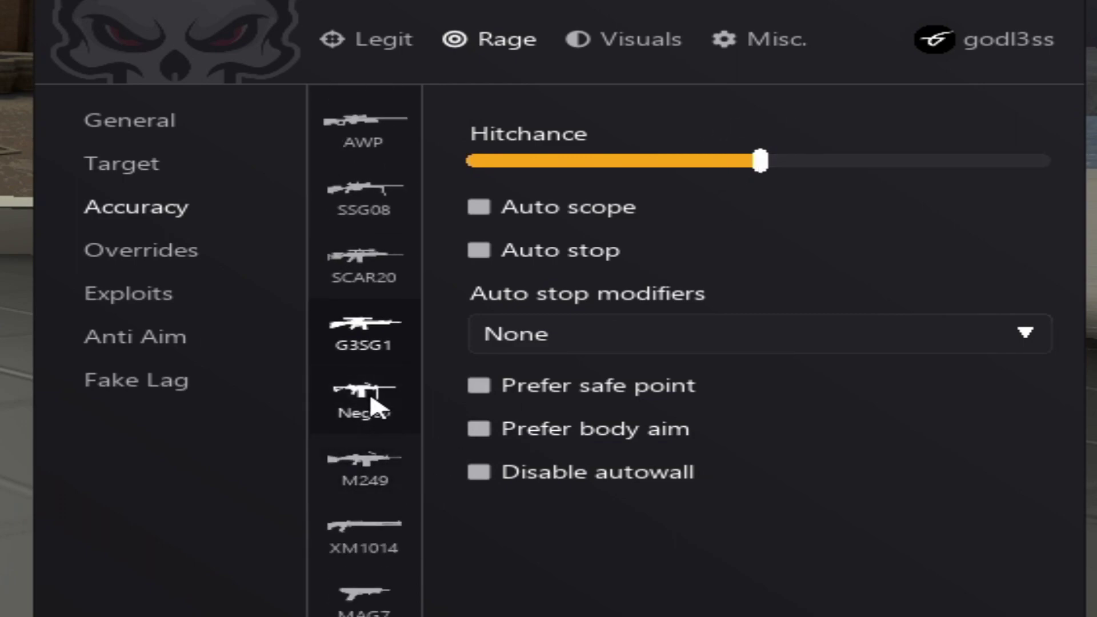
{"action": "left_click", "coordinate": [360, 403]}
{"action": "left_click_drag", "start_coordinate": [703, 171], "coordinate": [570, 174]}
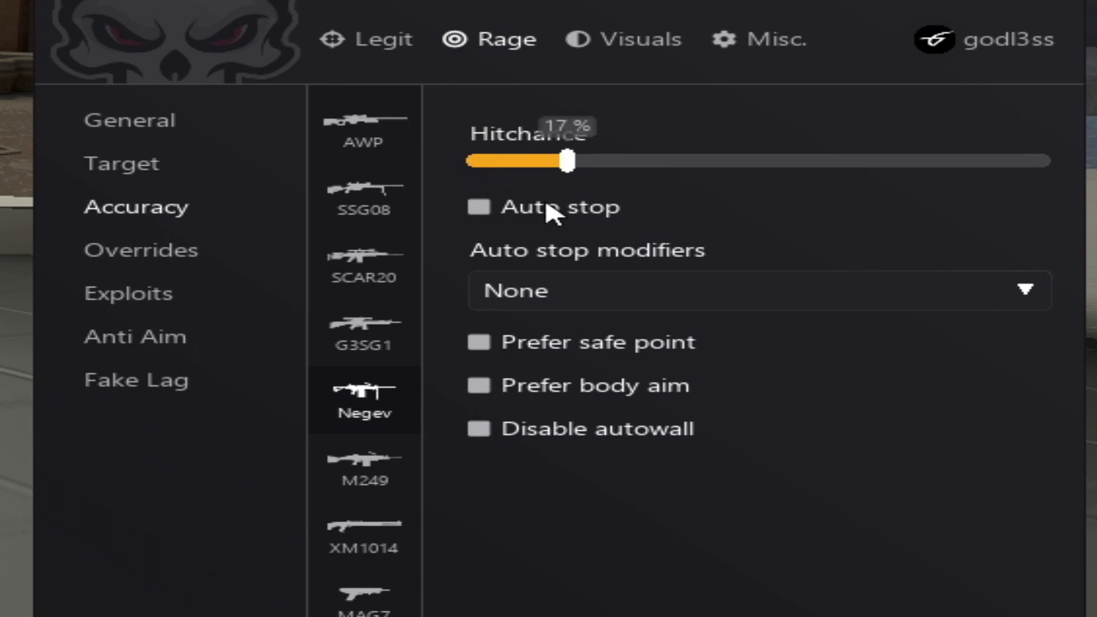
{"action": "scroll", "coordinate": [385, 434], "scroll_direction": "down", "scroll_amount": 1}
{"action": "left_click", "coordinate": [385, 435]}
{"action": "left_click_drag", "start_coordinate": [472, 162], "coordinate": [674, 168]}
Set the hitchance of both the XM1014 and the MAG7 to about 10 %
{"action": "scroll", "coordinate": [412, 498], "scroll_direction": "down", "scroll_amount": 1}
{"action": "left_click", "coordinate": [400, 500]}
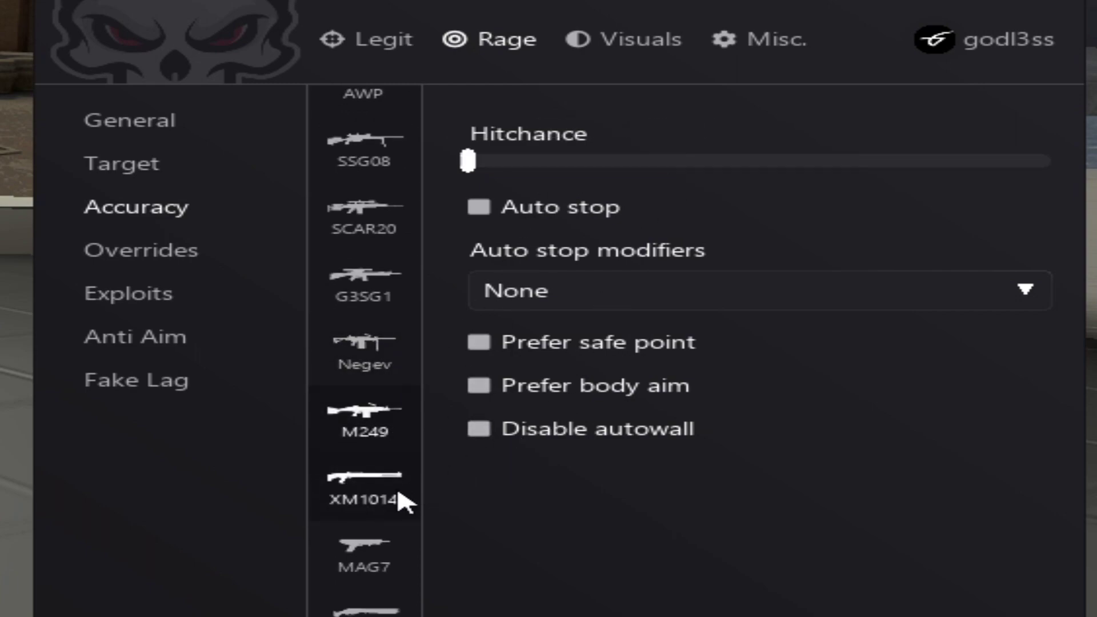
{"action": "left_click", "coordinate": [539, 167]}
{"action": "left_click_drag", "start_coordinate": [542, 175], "coordinate": [527, 164]}
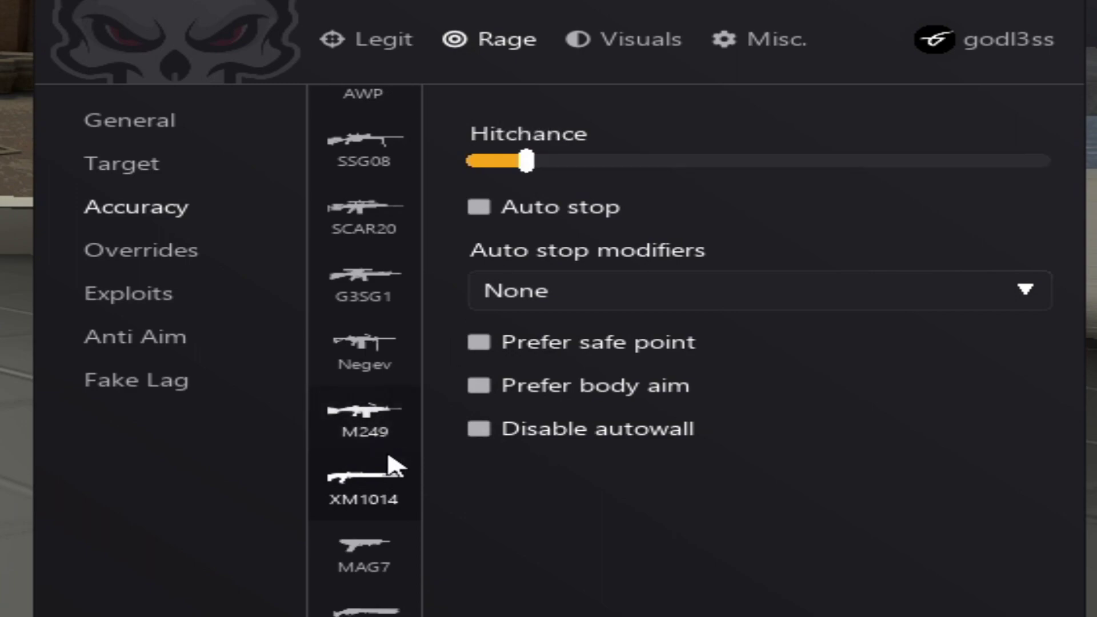
{"action": "left_click", "coordinate": [364, 551]}
{"action": "left_click", "coordinate": [538, 166]}
{"action": "left_click_drag", "start_coordinate": [537, 168], "coordinate": [529, 162]}
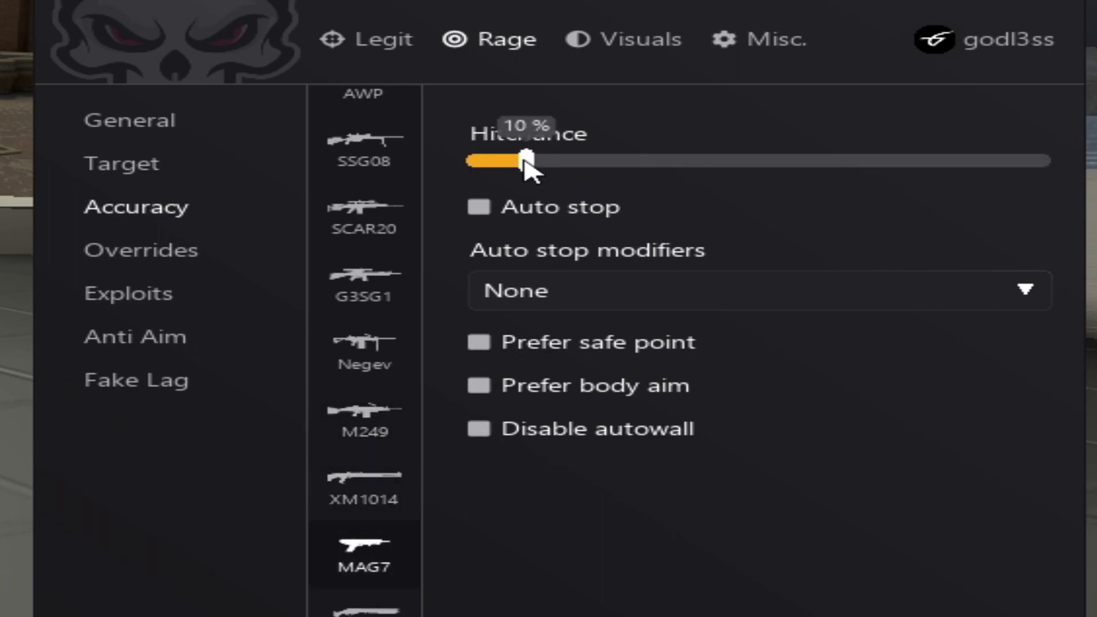
Enable Auto stop for the Revolver with the modifiers Early, Between shots and Force accuracy, and turn on Prefer safe point
{"action": "scroll", "coordinate": [375, 372], "scroll_direction": "down", "scroll_amount": 5}
{"action": "left_click", "coordinate": [376, 394]}
{"action": "left_click", "coordinate": [370, 412]}
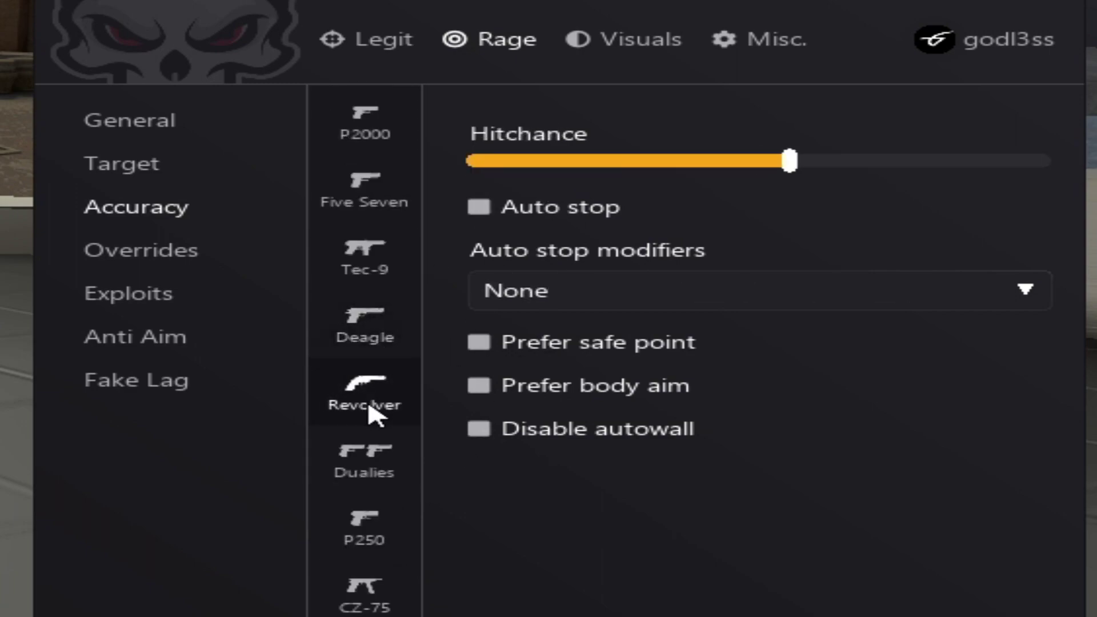
{"action": "left_click", "coordinate": [604, 306]}
{"action": "left_click", "coordinate": [623, 334]}
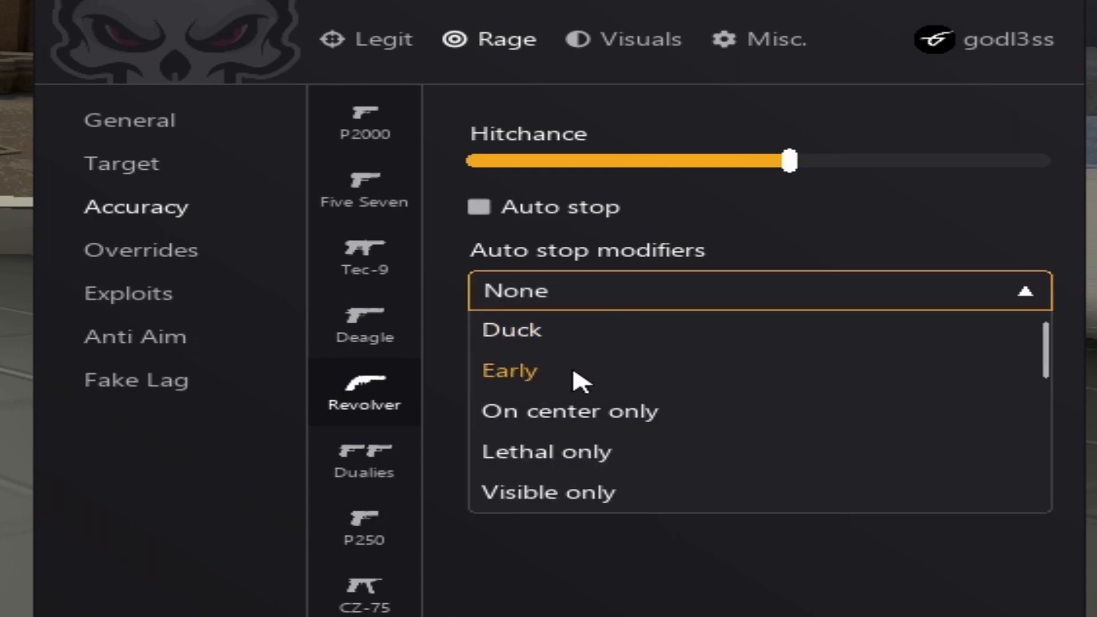
{"action": "left_click", "coordinate": [577, 374]}
{"action": "scroll", "coordinate": [579, 383], "scroll_direction": "down", "scroll_amount": 3}
{"action": "left_click", "coordinate": [626, 498]}
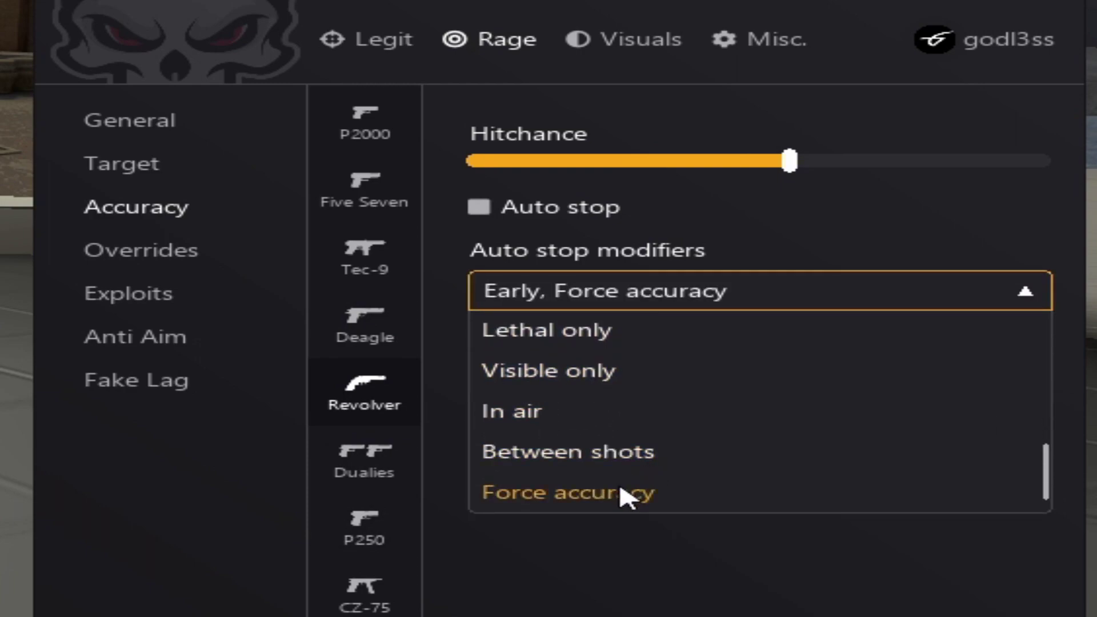
{"action": "left_click", "coordinate": [624, 463]}
{"action": "left_click", "coordinate": [570, 207]}
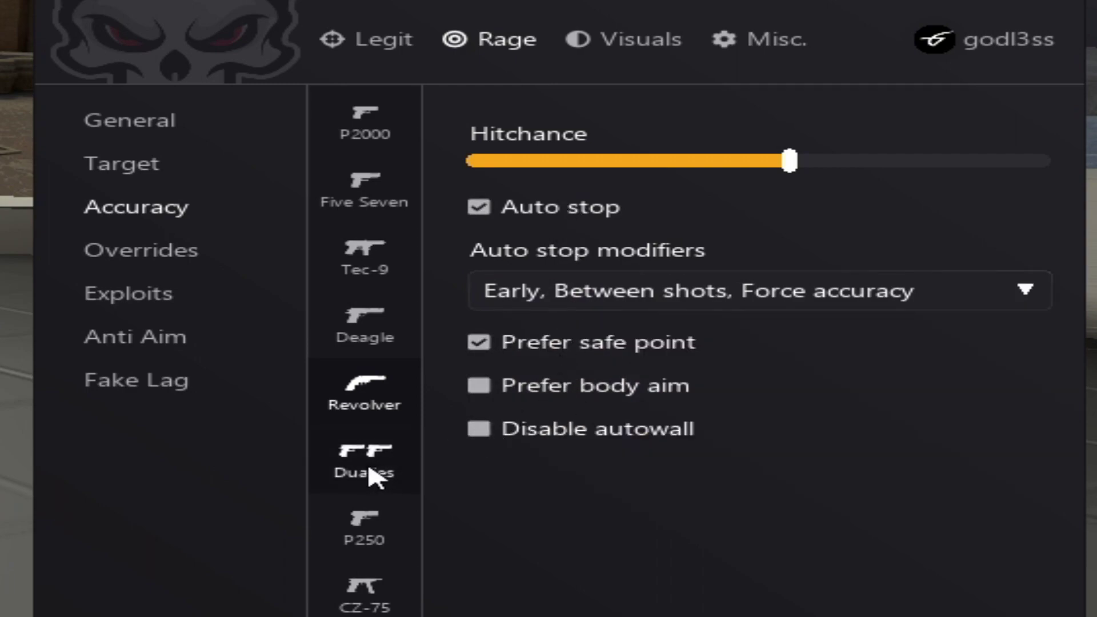
Enable Auto stop for the Dualies and select Early, Between shots and Force accuracy as its modifiers
{"action": "left_click", "coordinate": [402, 472]}
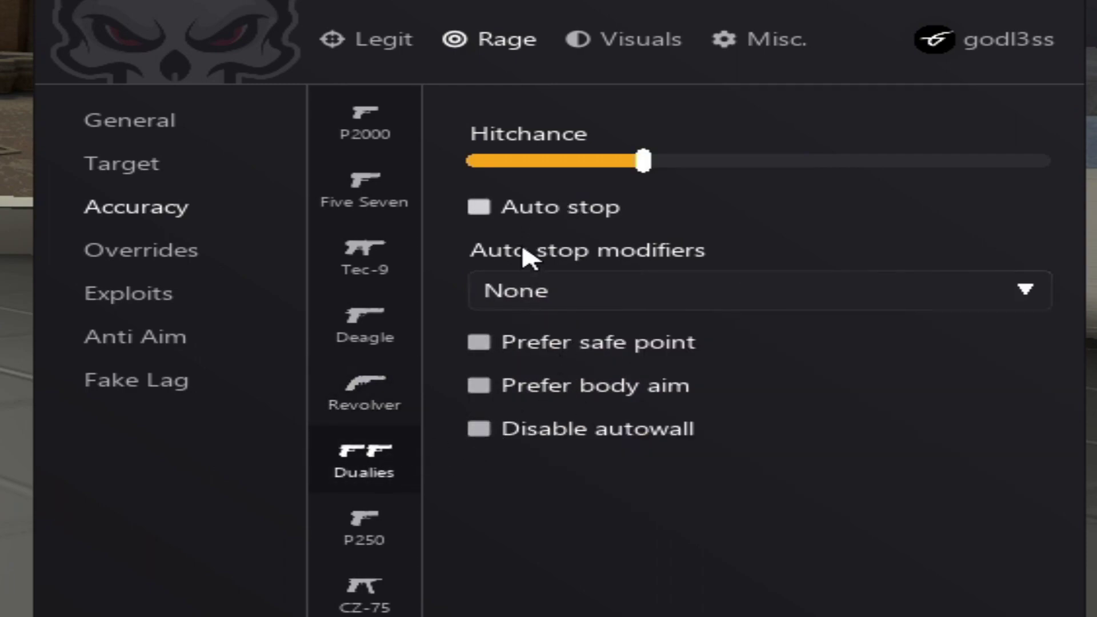
{"action": "left_click", "coordinate": [552, 292]}
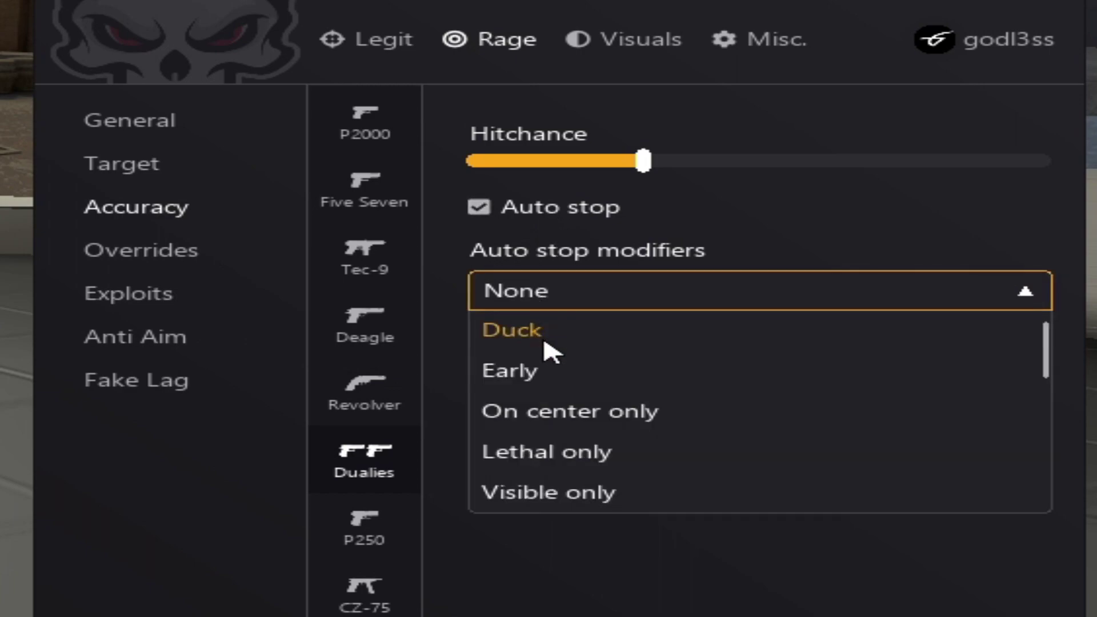
{"action": "left_click", "coordinate": [554, 370]}
{"action": "scroll", "coordinate": [576, 446], "scroll_direction": "down", "scroll_amount": 3}
{"action": "left_click", "coordinate": [569, 452]}
{"action": "left_click", "coordinate": [568, 493]}
{"action": "left_click", "coordinate": [576, 524]}
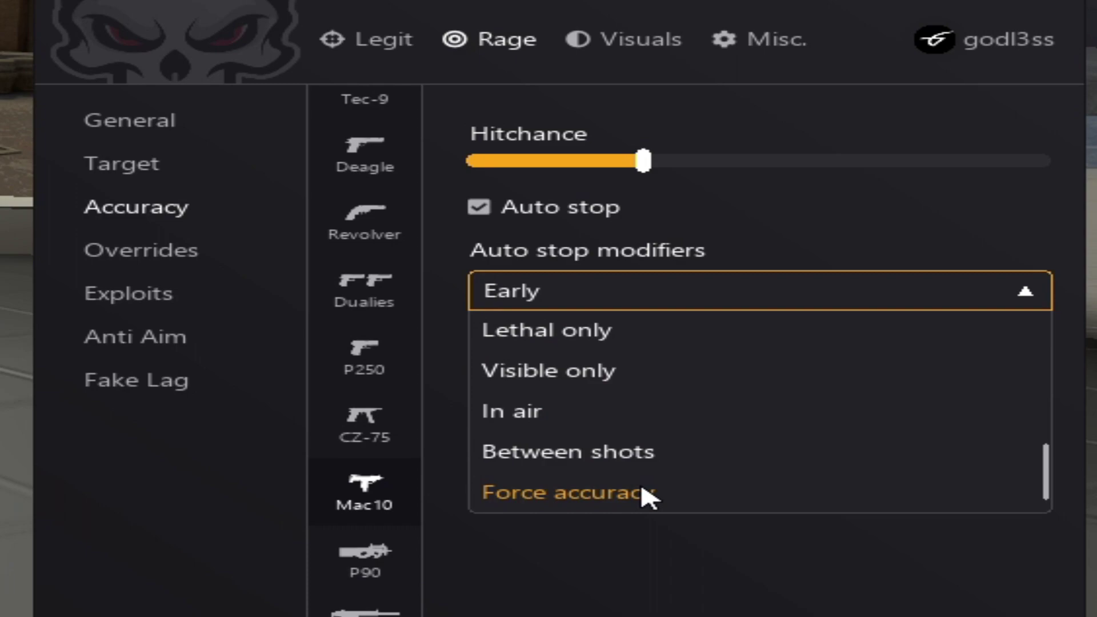
Add Force accuracy to the Mac10's auto stop modifiers, select Early and Force accuracy for the P90, and open the PP-Bizon's accuracy settings
{"action": "left_click", "coordinate": [648, 497]}
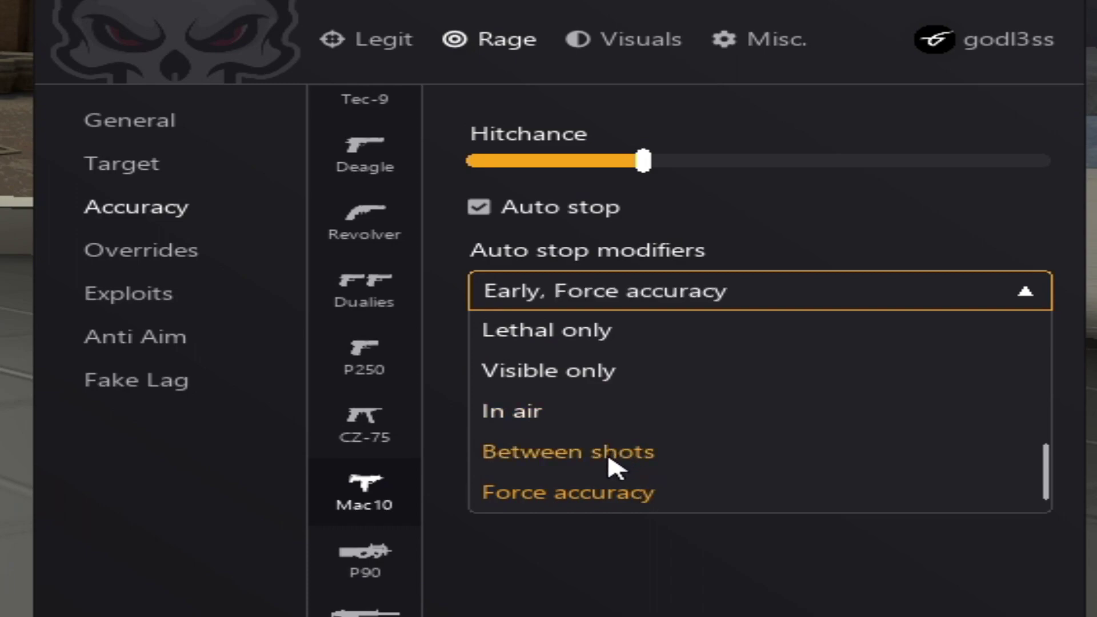
{"action": "left_click", "coordinate": [523, 566]}
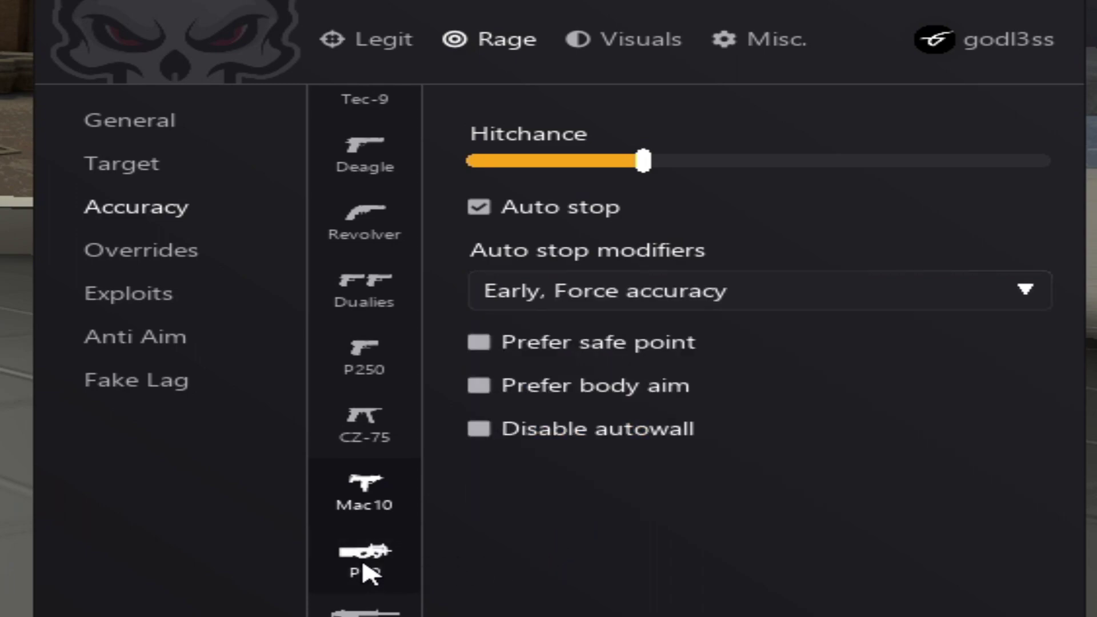
{"action": "left_click", "coordinate": [369, 572]}
{"action": "left_click", "coordinate": [605, 297]}
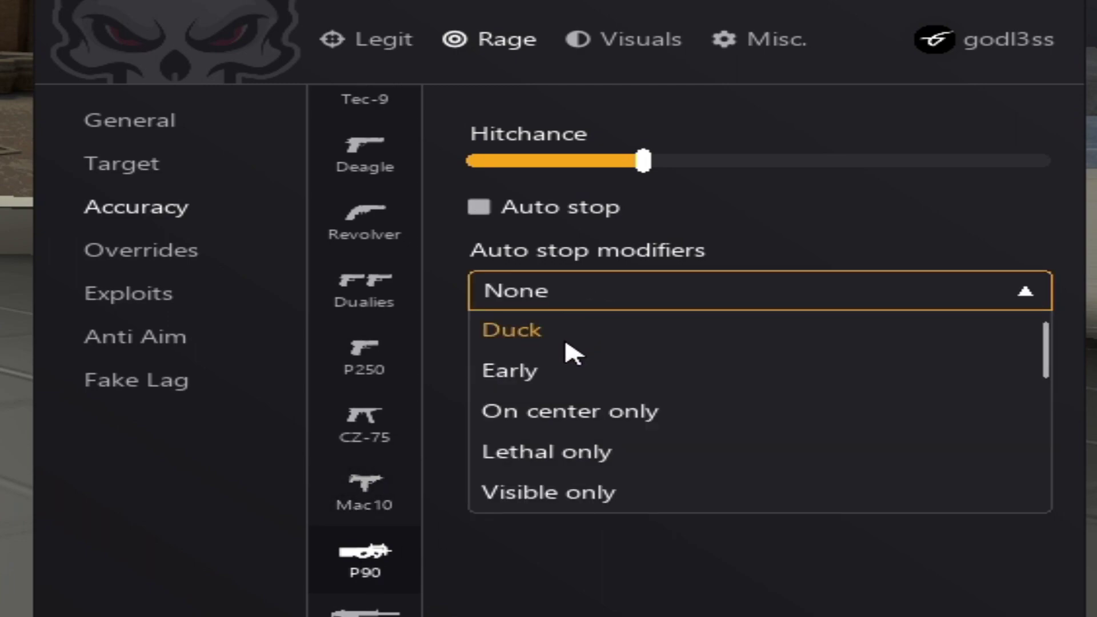
{"action": "scroll", "coordinate": [561, 374], "scroll_direction": "down", "scroll_amount": 1}
{"action": "scroll", "coordinate": [559, 373], "scroll_direction": "up", "scroll_amount": 1}
{"action": "left_click", "coordinate": [559, 371]}
{"action": "scroll", "coordinate": [571, 423], "scroll_direction": "down", "scroll_amount": 3}
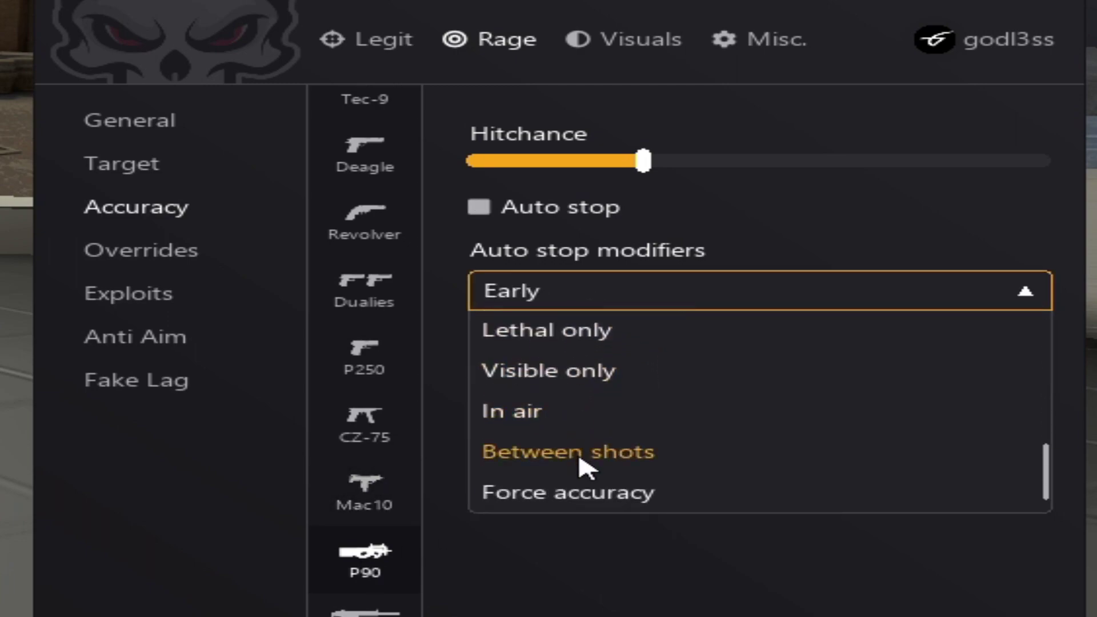
{"action": "left_click", "coordinate": [584, 495]}
{"action": "left_click", "coordinate": [574, 555]}
{"action": "scroll", "coordinate": [374, 446], "scroll_direction": "down", "scroll_amount": 9}
{"action": "left_click", "coordinate": [375, 440]}
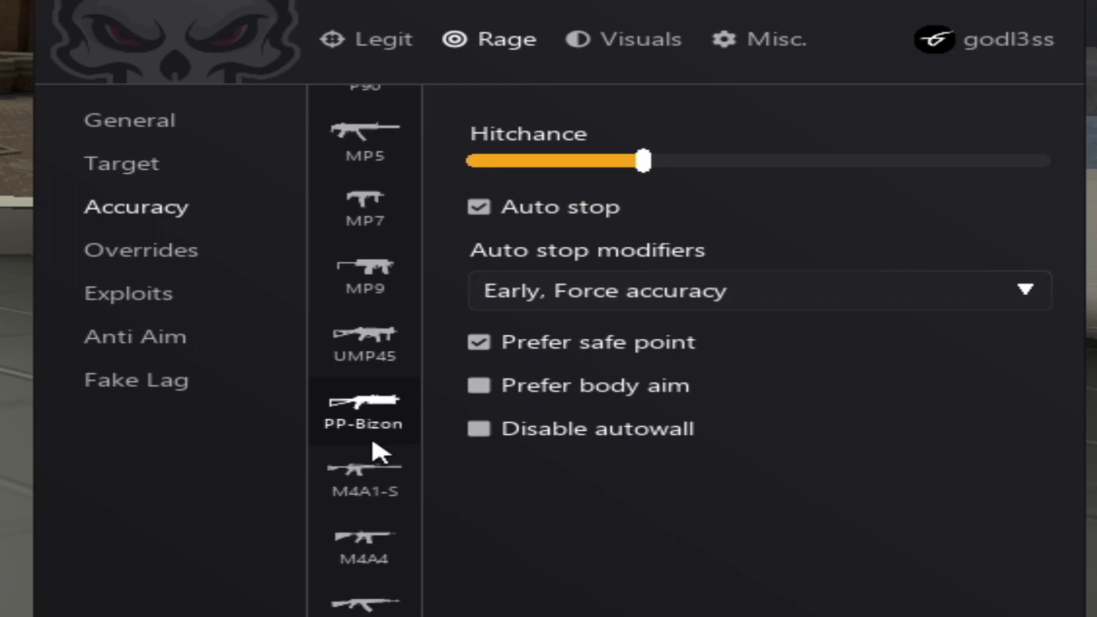
Select Early and Force accuracy as the auto stop modifiers for the M4A1-S
{"action": "left_click", "coordinate": [362, 473]}
{"action": "scroll", "coordinate": [368, 472], "scroll_direction": "down", "scroll_amount": 2}
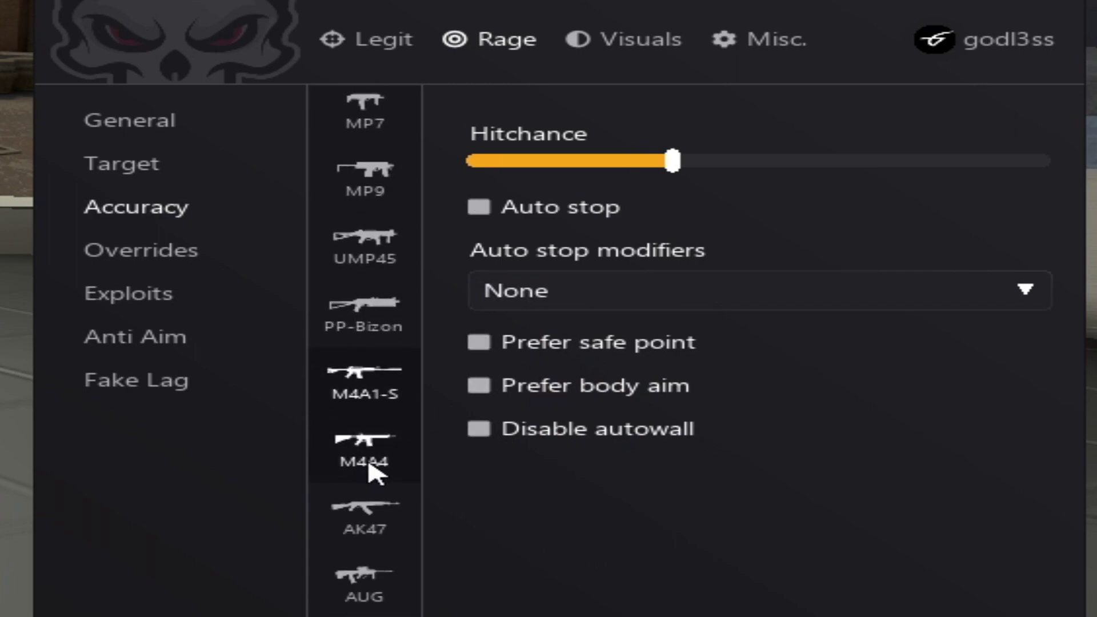
{"action": "scroll", "coordinate": [377, 474], "scroll_direction": "down", "scroll_amount": 2}
{"action": "left_click", "coordinate": [533, 300]}
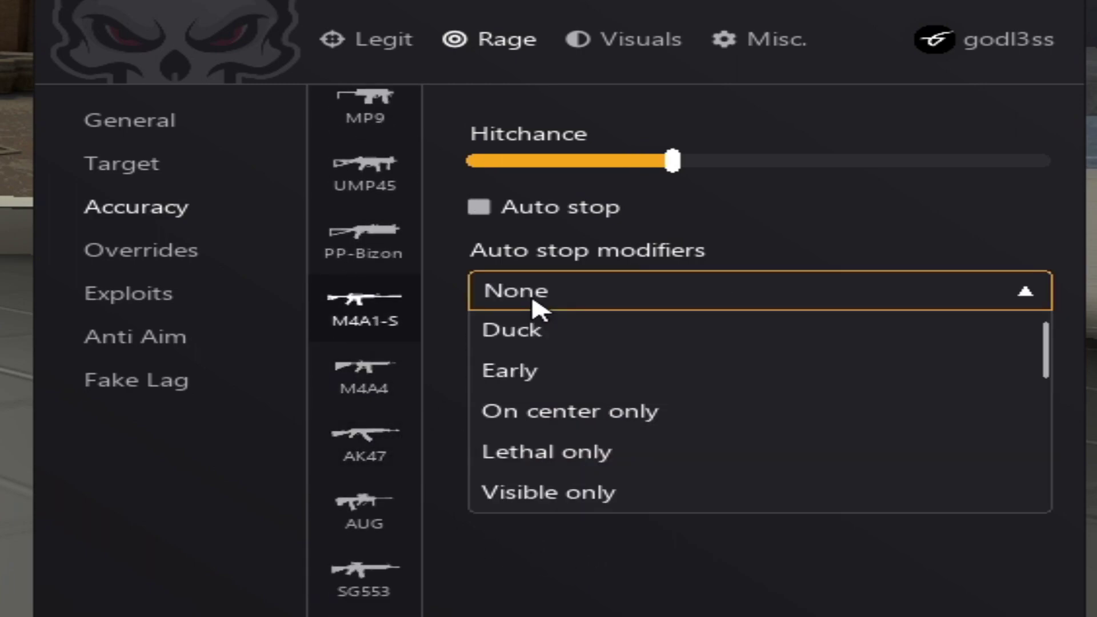
{"action": "left_click", "coordinate": [545, 337]}
{"action": "left_click", "coordinate": [542, 377]}
{"action": "scroll", "coordinate": [547, 412], "scroll_direction": "down", "scroll_amount": 3}
{"action": "left_click", "coordinate": [549, 489]}
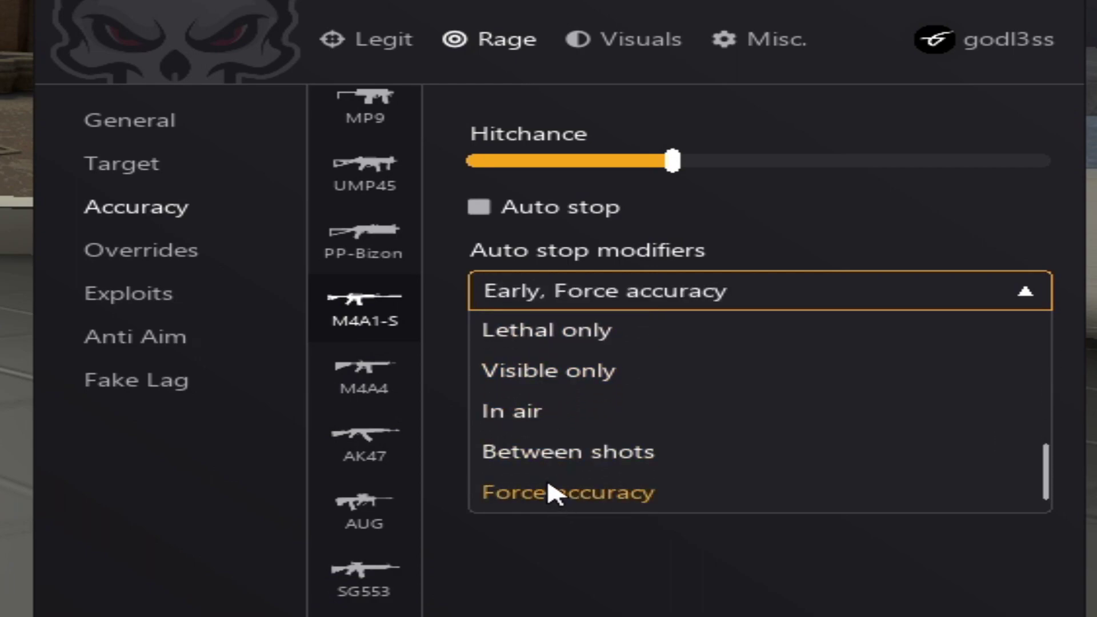
{"action": "left_click", "coordinate": [534, 563]}
Select Early and Force accuracy as the auto stop modifiers for the M4A4
{"action": "left_click", "coordinate": [385, 394]}
{"action": "left_click", "coordinate": [564, 289]}
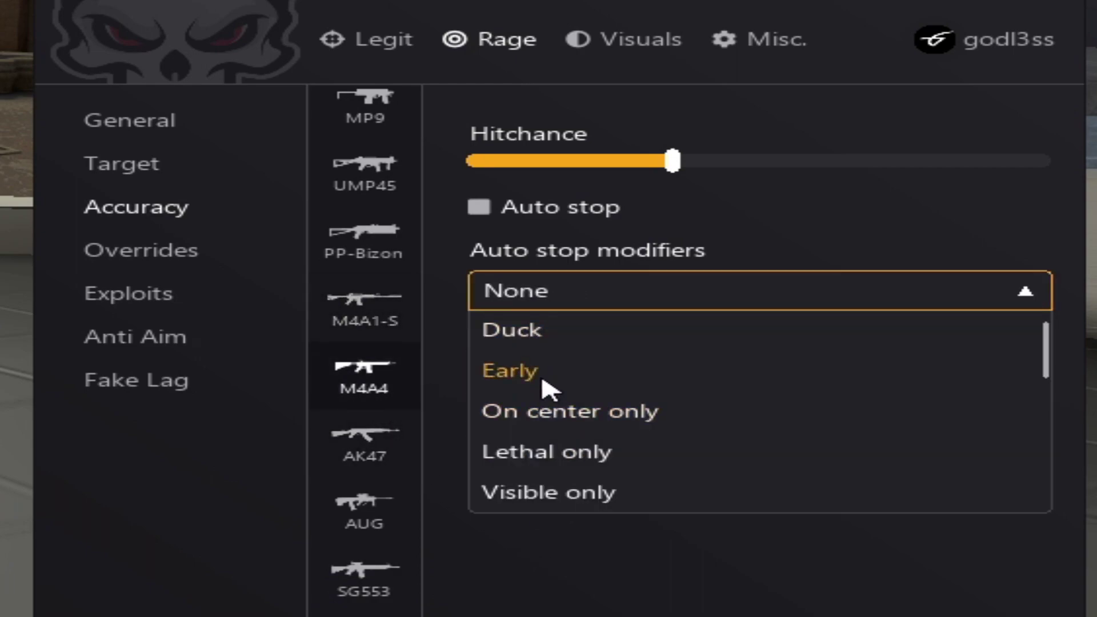
{"action": "left_click", "coordinate": [543, 379]}
{"action": "scroll", "coordinate": [549, 389], "scroll_direction": "down", "scroll_amount": 2}
{"action": "scroll", "coordinate": [551, 392], "scroll_direction": "down", "scroll_amount": 1}
{"action": "left_click", "coordinate": [569, 495]}
{"action": "left_click", "coordinate": [571, 558]}
Add Early to the AK47's auto stop modifiers, and set the GALIL's to Early and Force accuracy with Auto stop and Prefer safe point enabled
{"action": "left_click", "coordinate": [365, 441]}
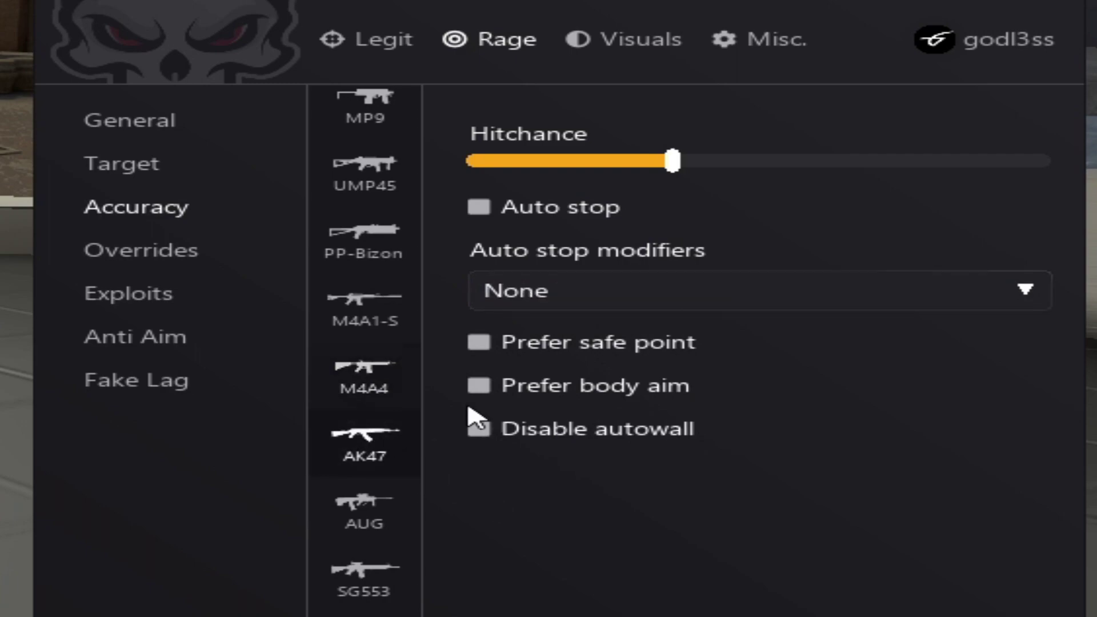
{"action": "left_click", "coordinate": [552, 306]}
{"action": "left_click", "coordinate": [543, 372]}
{"action": "scroll", "coordinate": [547, 400], "scroll_direction": "down", "scroll_amount": 3}
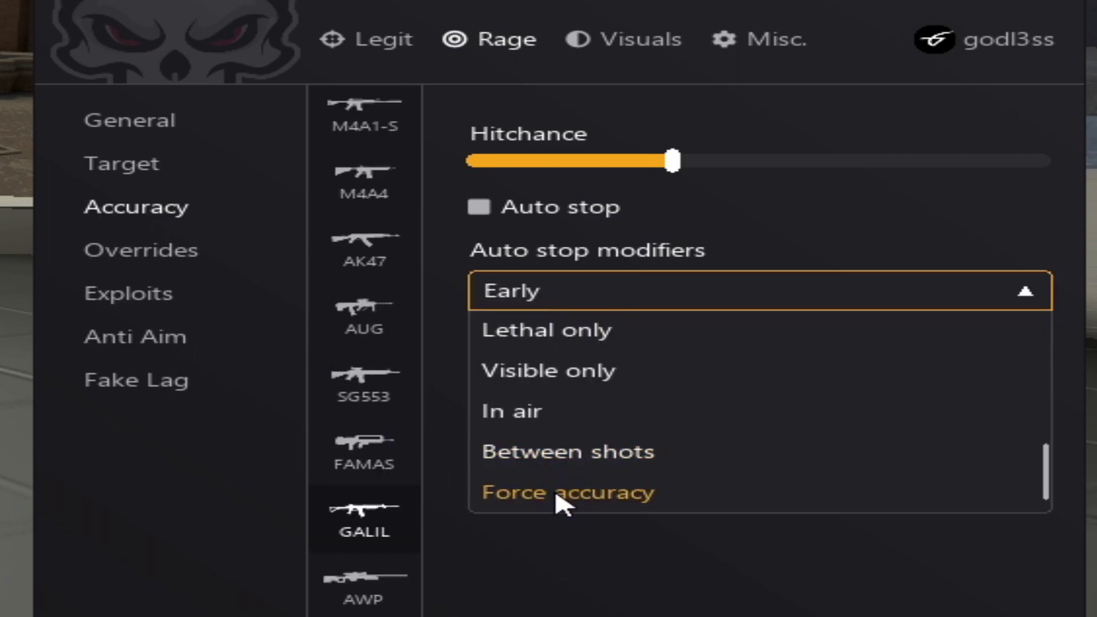
{"action": "left_click", "coordinate": [563, 498]}
{"action": "left_click", "coordinate": [589, 303]}
{"action": "scroll", "coordinate": [368, 453], "scroll_direction": "down", "scroll_amount": 2}
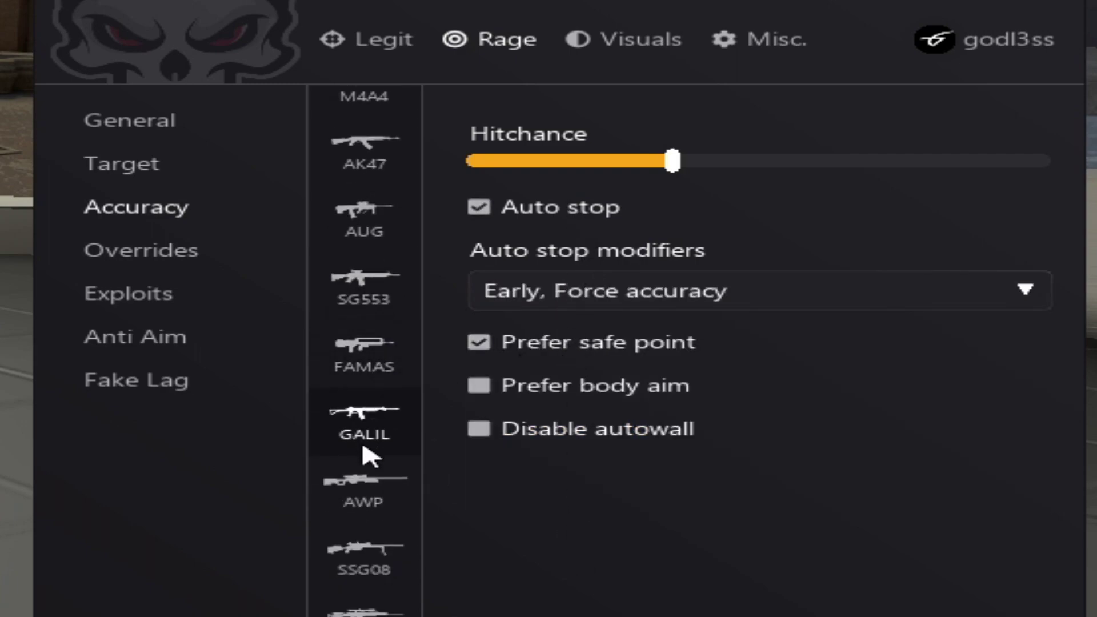
Enable Auto scope and Auto stop for the AWP, with Early and Between shots as its auto stop modifiers
{"action": "left_click", "coordinate": [364, 485]}
{"action": "left_click", "coordinate": [572, 336]}
{"action": "scroll", "coordinate": [624, 400], "scroll_direction": "down", "scroll_amount": 3}
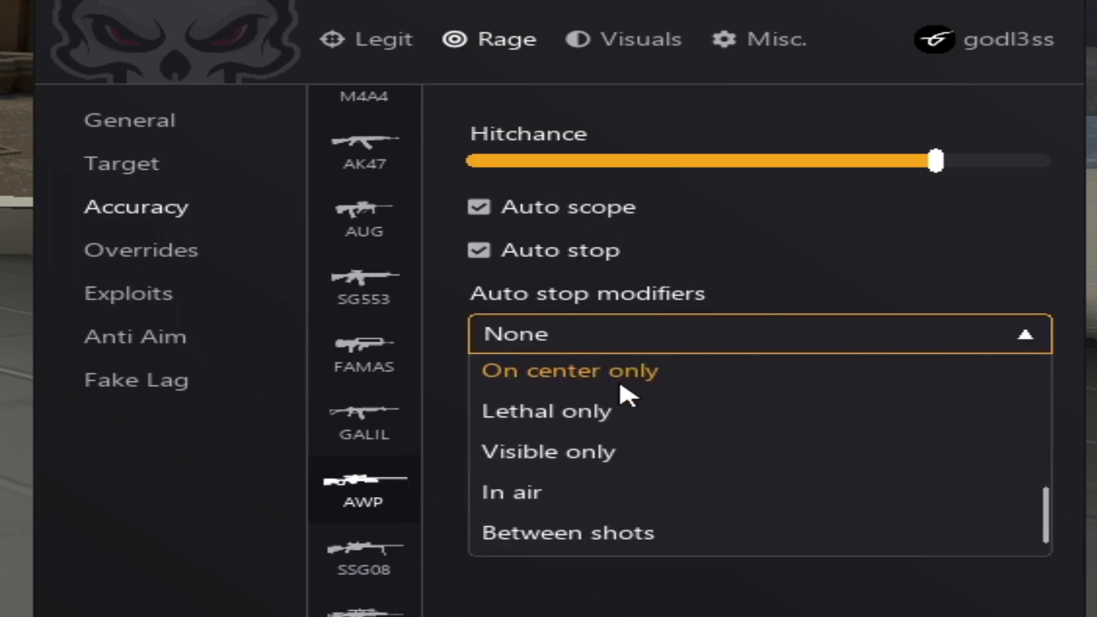
{"action": "left_click", "coordinate": [622, 495]}
{"action": "left_click", "coordinate": [607, 537]}
{"action": "scroll", "coordinate": [605, 486], "scroll_direction": "up", "scroll_amount": 3}
{"action": "left_click", "coordinate": [591, 432]}
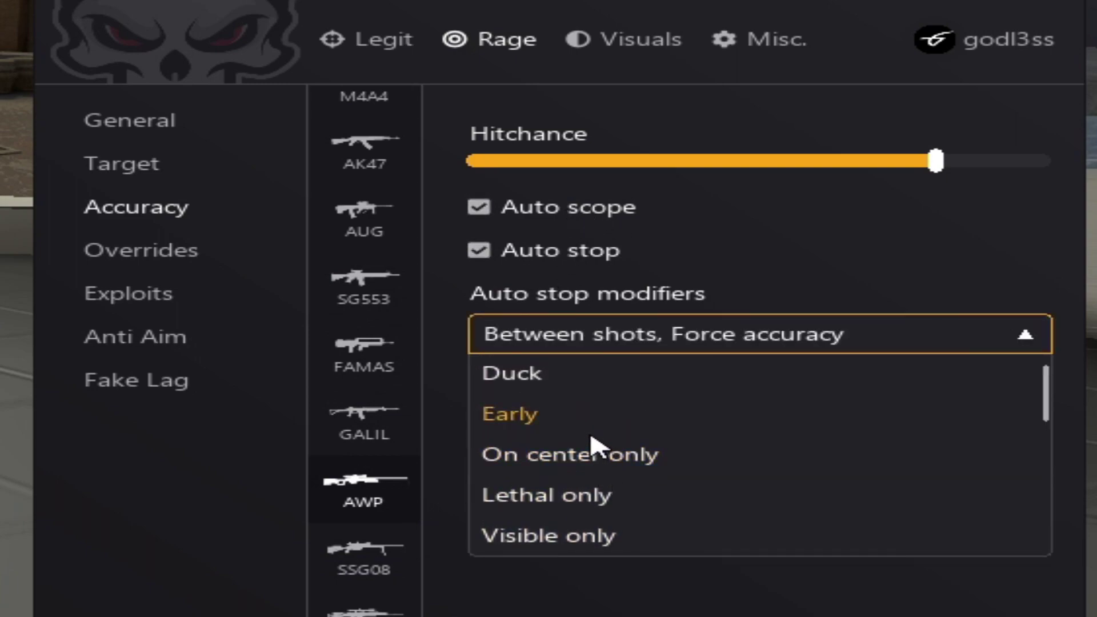
{"action": "scroll", "coordinate": [595, 441], "scroll_direction": "down", "scroll_amount": 3}
{"action": "left_click", "coordinate": [589, 534]}
{"action": "left_click", "coordinate": [571, 600]}
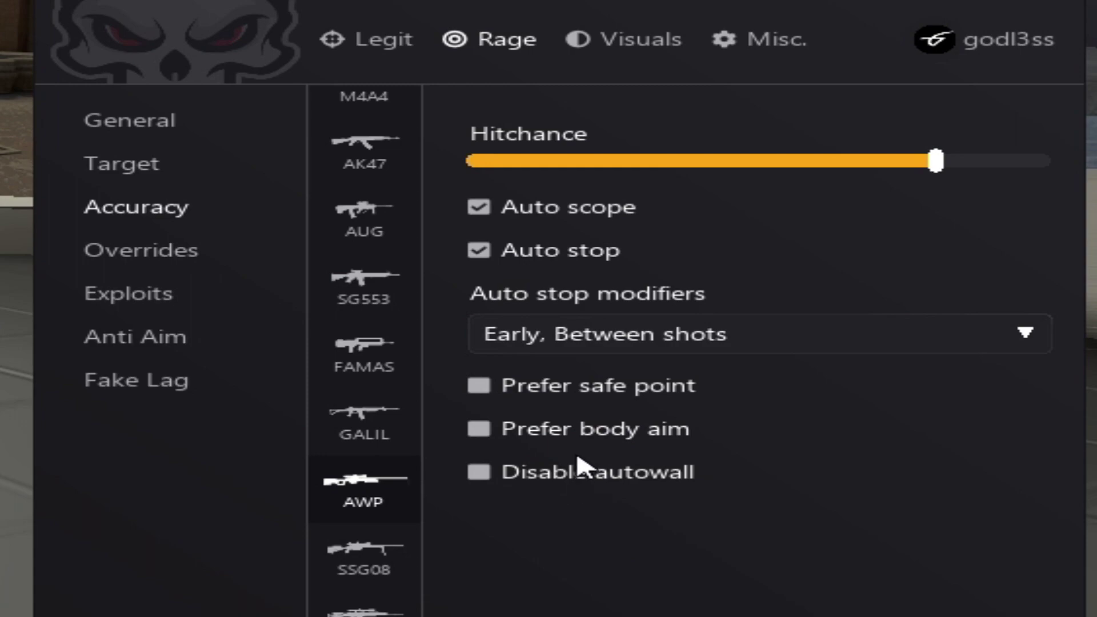
Select Early as an auto stop modifier for the SSG08
{"action": "left_click", "coordinate": [400, 563]}
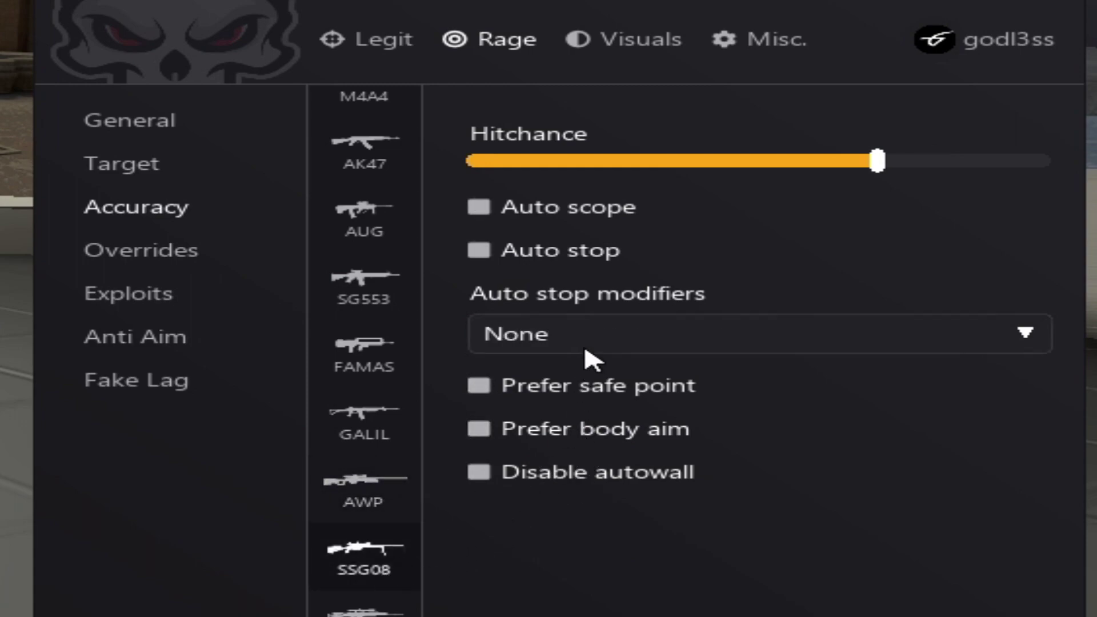
{"action": "left_click", "coordinate": [586, 342]}
{"action": "left_click", "coordinate": [581, 408]}
{"action": "scroll", "coordinate": [581, 412], "scroll_direction": "down", "scroll_amount": 1}
{"action": "key", "text": "Down"}
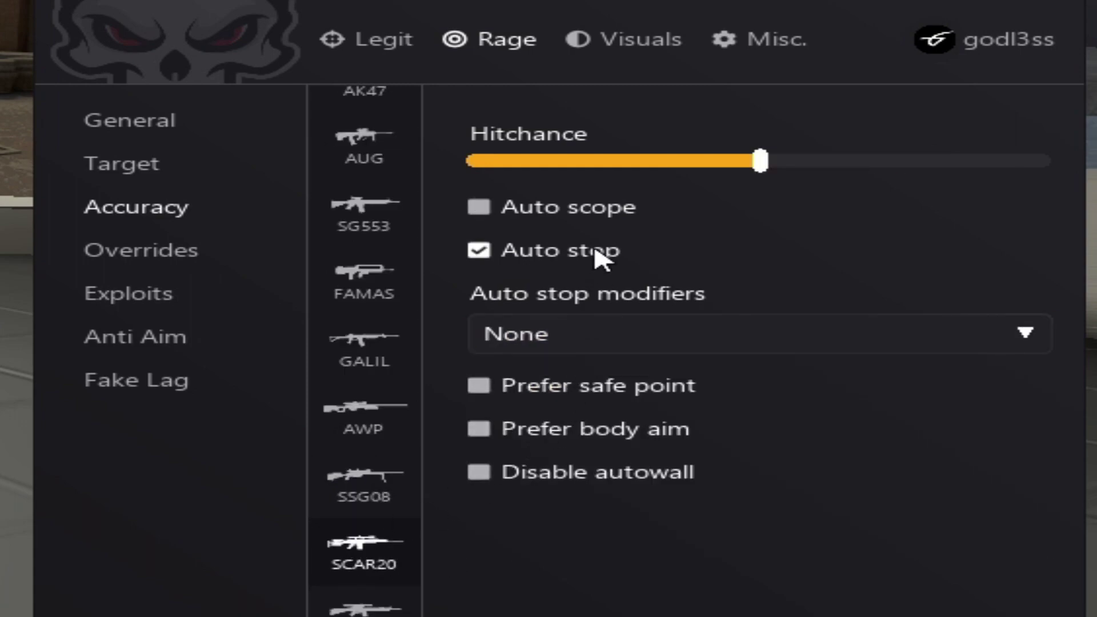
Enable Auto scope, Auto stop and Prefer safe point for the SCAR20, with Early and Force accuracy as its auto stop modifiers
{"action": "left_click", "coordinate": [586, 342]}
{"action": "left_click", "coordinate": [581, 409]}
{"action": "scroll", "coordinate": [578, 423], "scroll_direction": "down", "scroll_amount": 3}
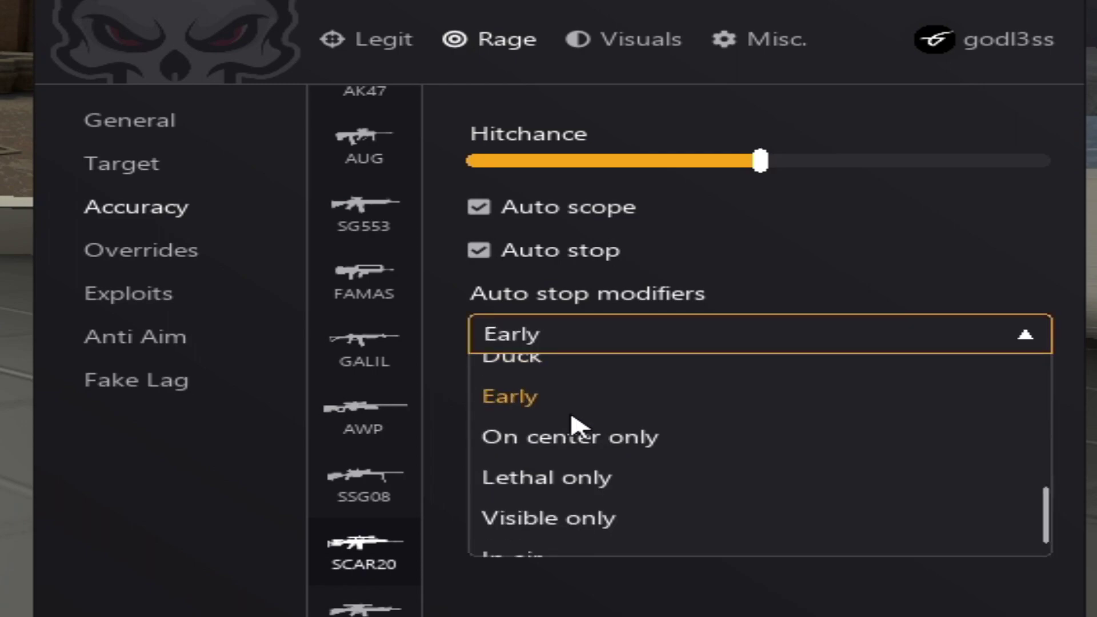
{"action": "left_click", "coordinate": [571, 532]}
{"action": "left_click", "coordinate": [593, 608]}
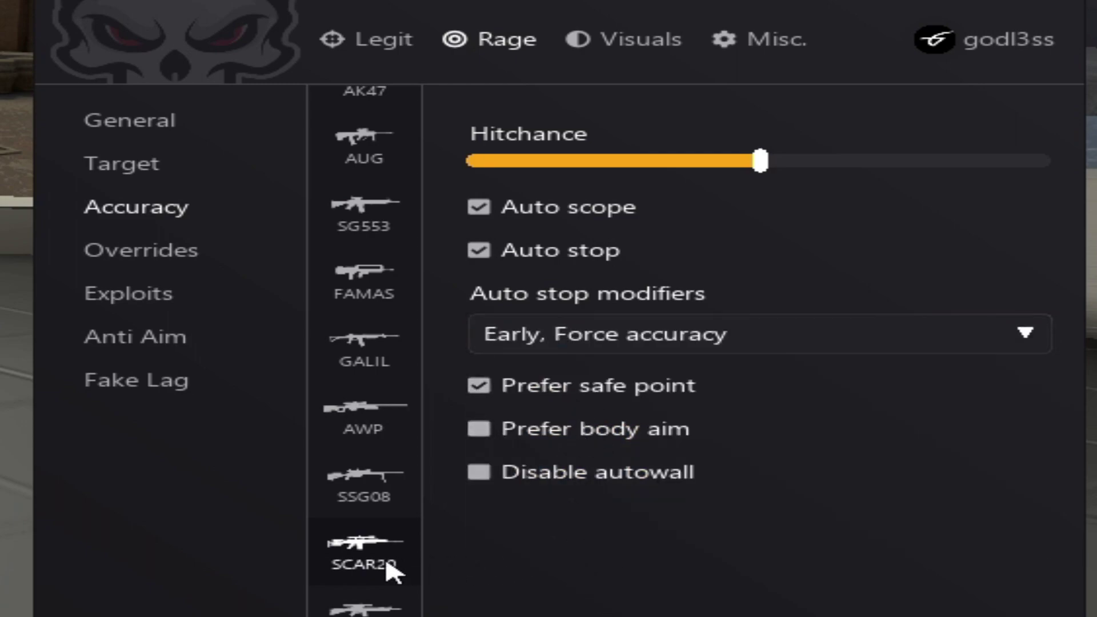
Open the G3SG1's accuracy settings and enable its Auto stop
{"action": "scroll", "coordinate": [394, 549], "scroll_direction": "down", "scroll_amount": 3}
{"action": "left_click", "coordinate": [366, 449]}
{"action": "left_click", "coordinate": [541, 343]}
{"action": "left_click", "coordinate": [569, 251]}
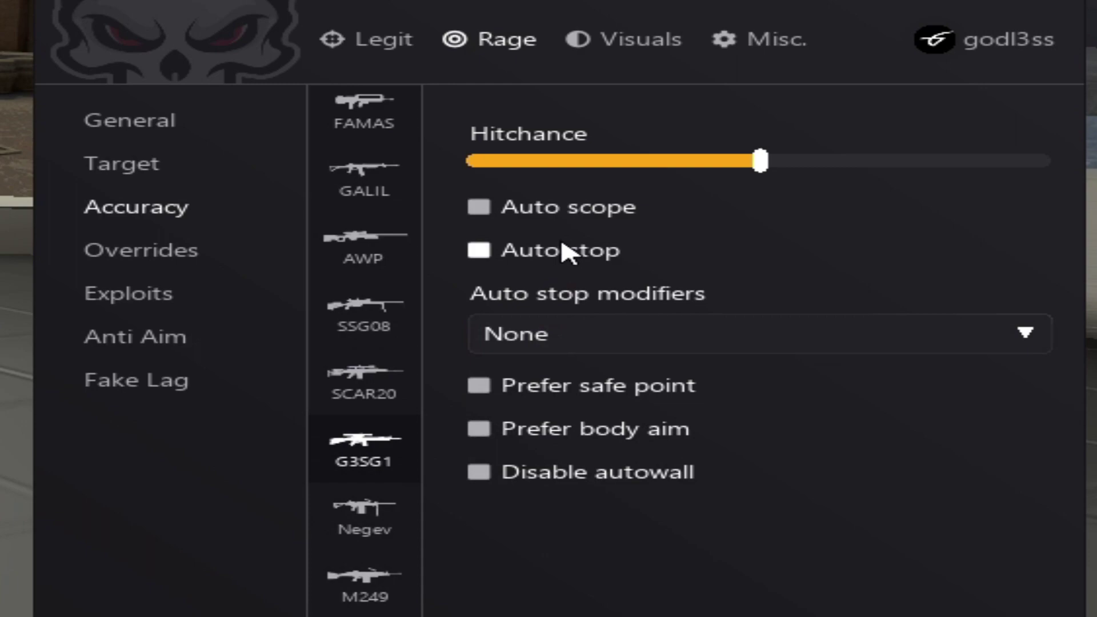
Enable Auto stop for the Negev and select Early and Force accuracy as its modifiers
{"action": "left_click", "coordinate": [557, 208]}
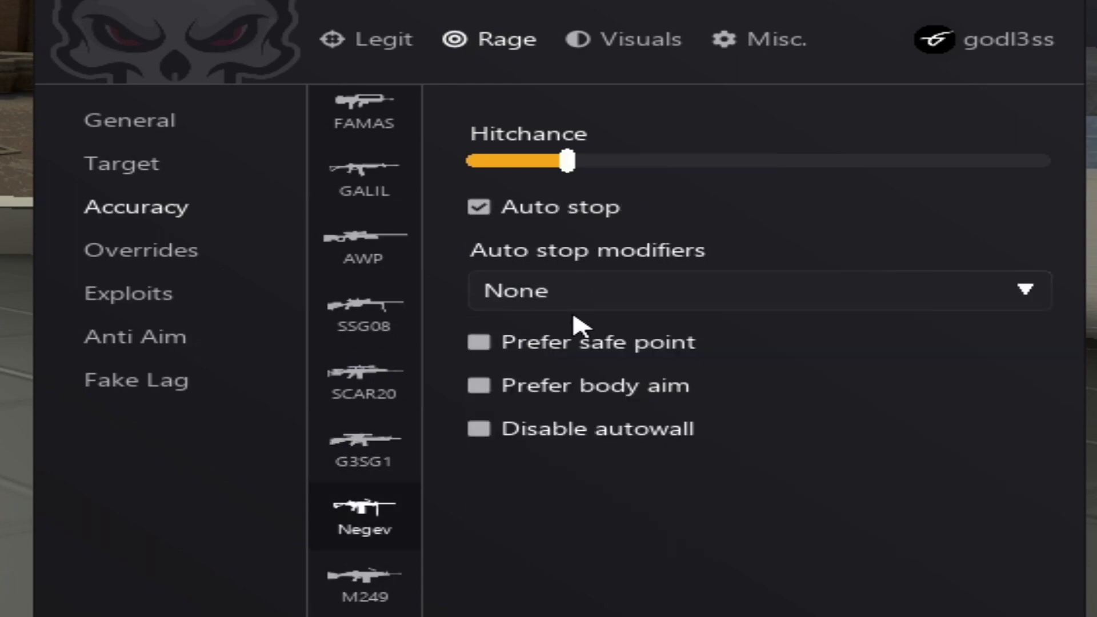
{"action": "left_click", "coordinate": [581, 297]}
{"action": "left_click", "coordinate": [574, 372]}
{"action": "scroll", "coordinate": [576, 380], "scroll_direction": "down", "scroll_amount": 3}
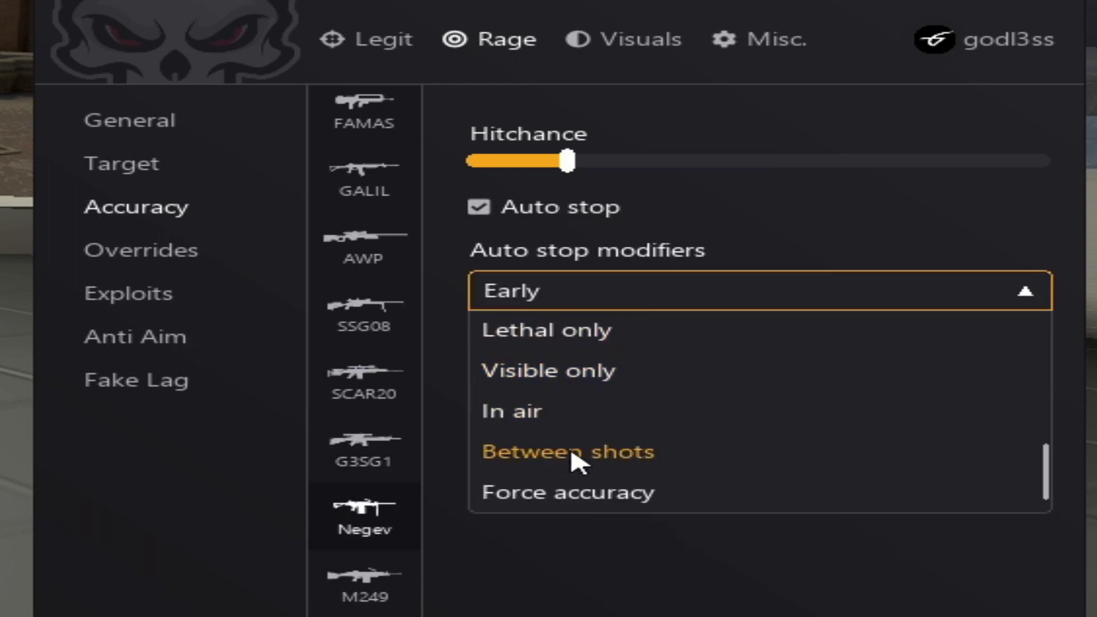
{"action": "left_click", "coordinate": [574, 454]}
{"action": "left_click", "coordinate": [570, 496]}
{"action": "left_click", "coordinate": [549, 558]}
Enable Auto stop for the M249 with the modifiers Early and Force accuracy, and turn on Prefer safe point
{"action": "scroll", "coordinate": [360, 569], "scroll_direction": "down", "scroll_amount": 1}
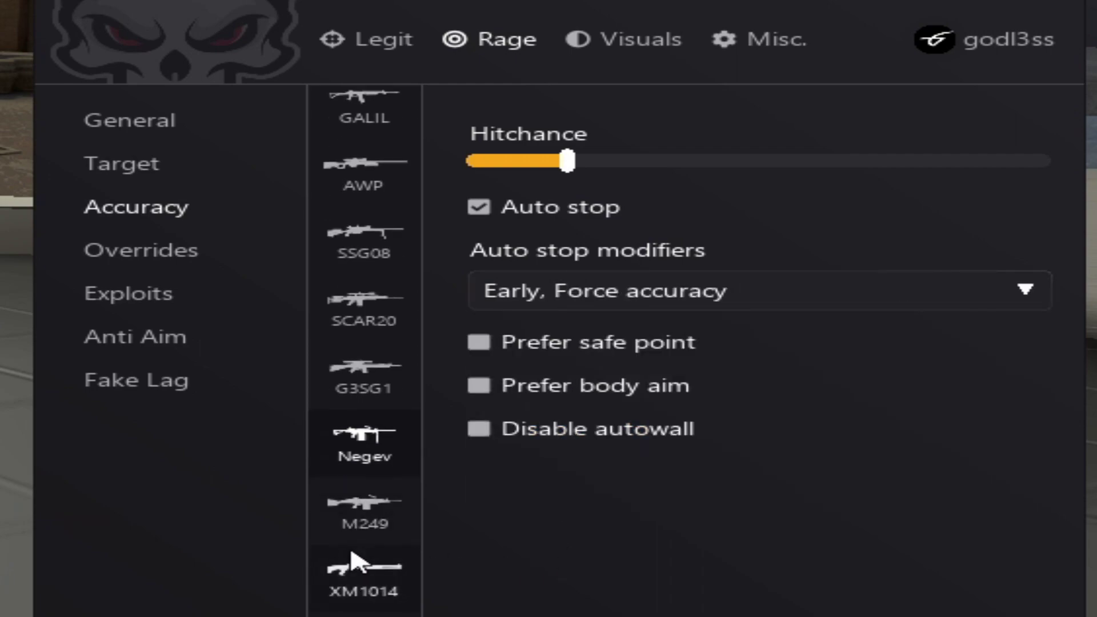
{"action": "left_click", "coordinate": [363, 513]}
{"action": "left_click", "coordinate": [563, 216]}
{"action": "left_click", "coordinate": [566, 291]}
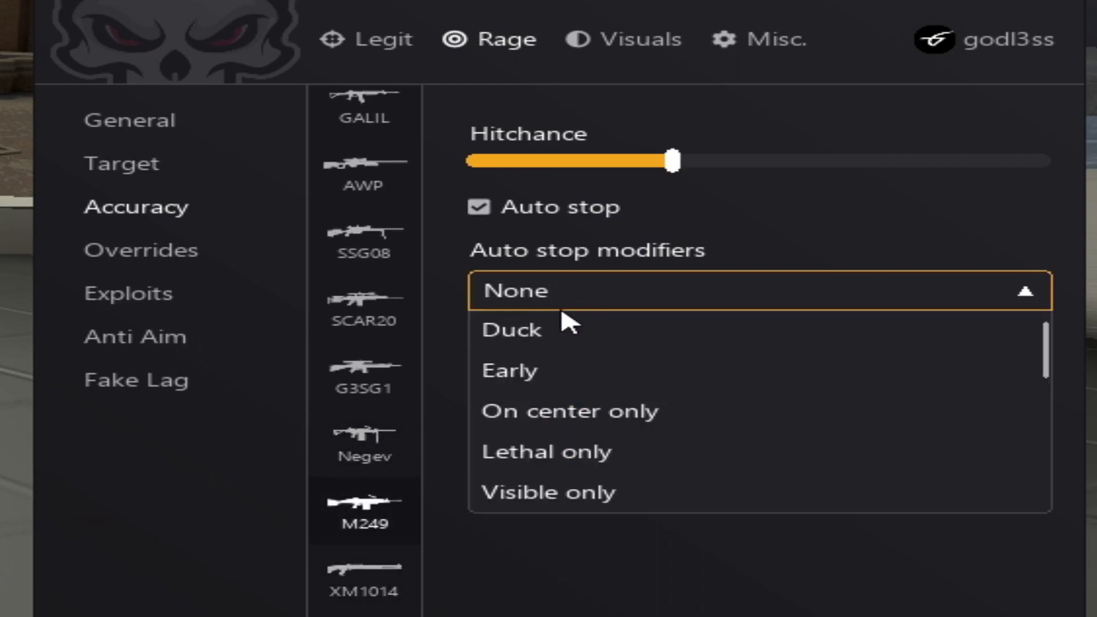
{"action": "left_click", "coordinate": [572, 369]}
{"action": "scroll", "coordinate": [576, 380], "scroll_direction": "down", "scroll_amount": 1}
{"action": "scroll", "coordinate": [576, 380], "scroll_direction": "down", "scroll_amount": 2}
{"action": "left_click", "coordinate": [571, 493]}
{"action": "left_click", "coordinate": [479, 342]}
Enable Auto stop for the XM1014 and select Early and Force accuracy as its modifiers
{"action": "left_click", "coordinate": [393, 574]}
{"action": "left_click", "coordinate": [566, 291]}
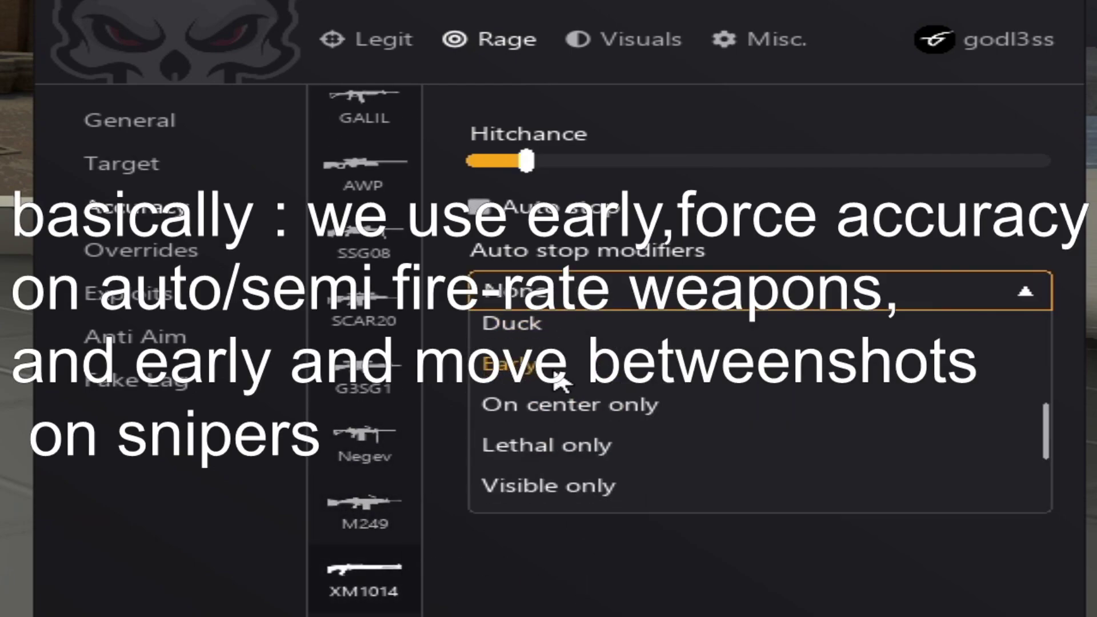
{"action": "scroll", "coordinate": [563, 461], "scroll_direction": "down", "scroll_amount": 1}
{"action": "scroll", "coordinate": [554, 387], "scroll_direction": "down", "scroll_amount": 2}
{"action": "left_click", "coordinate": [557, 565]}
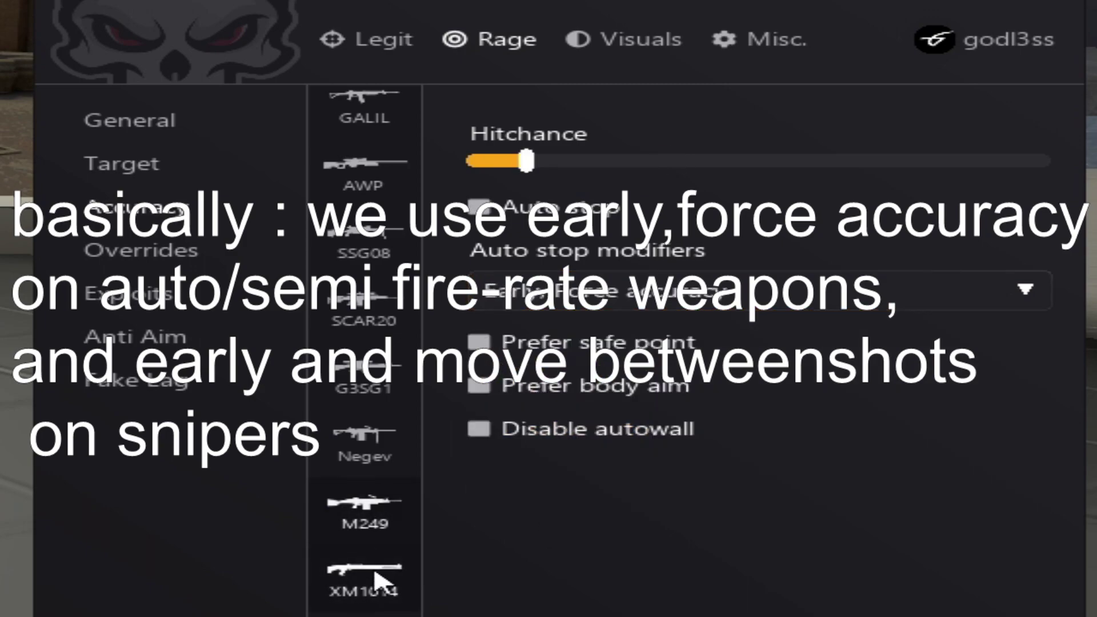
Remove Force accuracy from the XM1014's auto stop modifiers
{"action": "left_click", "coordinate": [578, 292]}
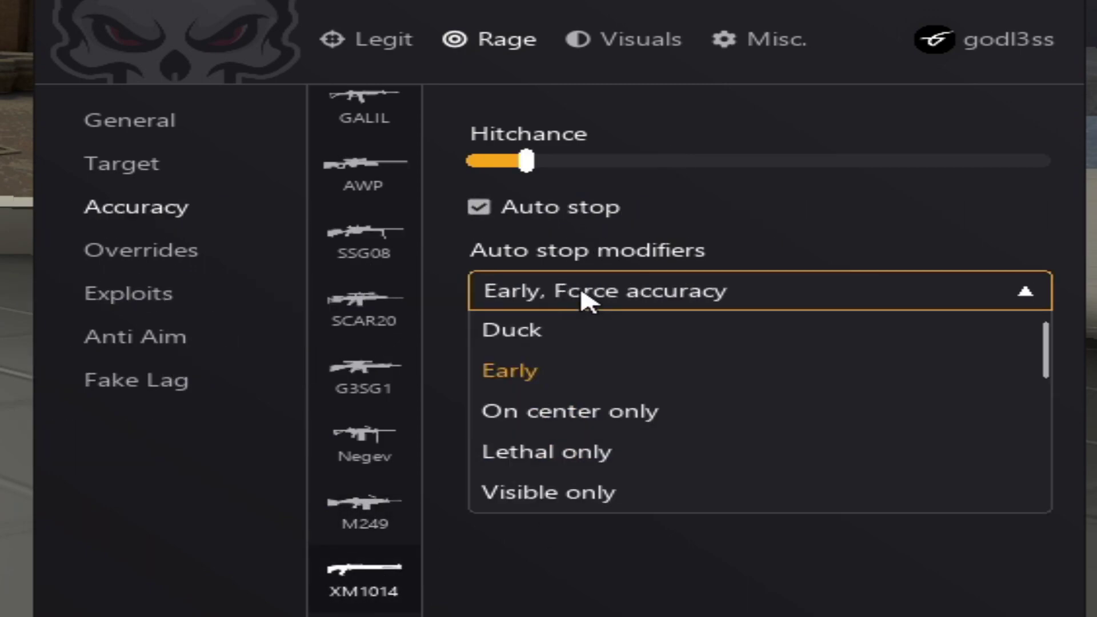
{"action": "scroll", "coordinate": [595, 406], "scroll_direction": "down", "scroll_amount": 3}
{"action": "left_click", "coordinate": [546, 496]}
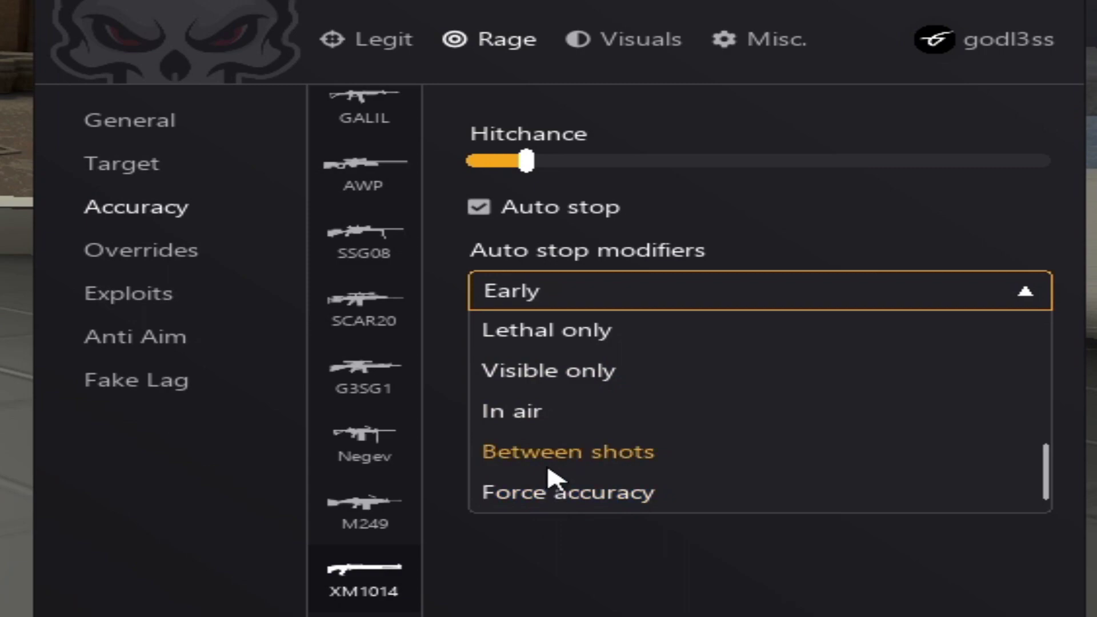
{"action": "left_click", "coordinate": [539, 568]}
Enable Auto stop and Prefer safe point for the MAG7, with Early and Between shots as its auto stop modifiers
{"action": "scroll", "coordinate": [385, 574], "scroll_direction": "down", "scroll_amount": 1}
{"action": "left_click", "coordinate": [392, 566]}
{"action": "left_click", "coordinate": [560, 207]}
{"action": "left_click", "coordinate": [566, 342]}
{"action": "left_click", "coordinate": [559, 303]}
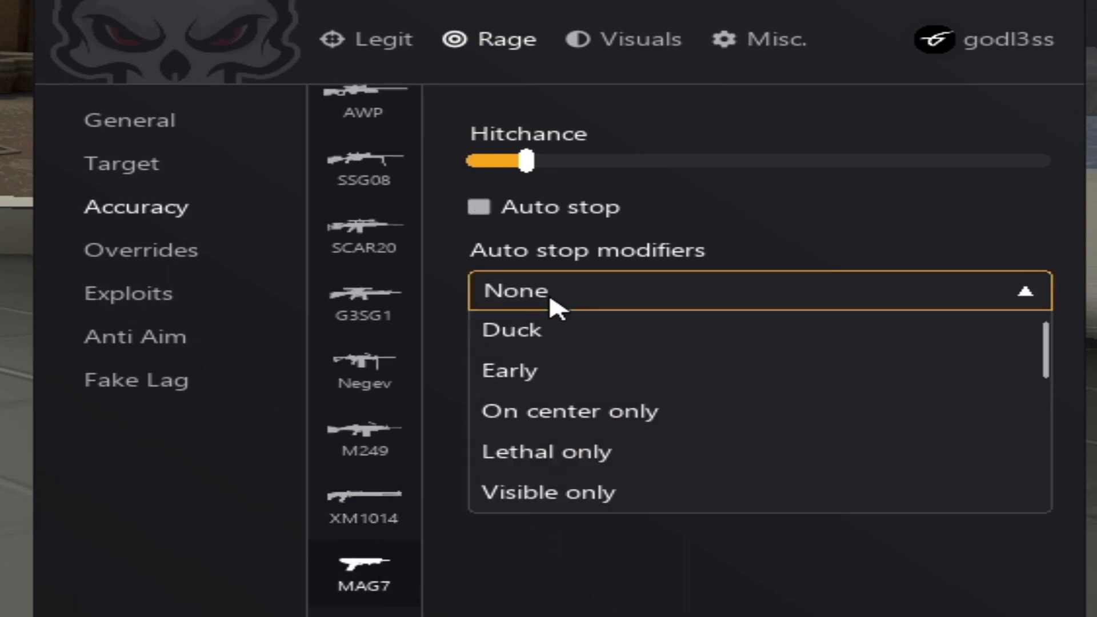
{"action": "left_click", "coordinate": [534, 372]}
{"action": "scroll", "coordinate": [537, 411], "scroll_direction": "down", "scroll_amount": 2}
{"action": "left_click", "coordinate": [559, 458]}
Select Early and Between shots as the auto stop modifiers for the Sawed off
{"action": "scroll", "coordinate": [351, 546], "scroll_direction": "down", "scroll_amount": 2}
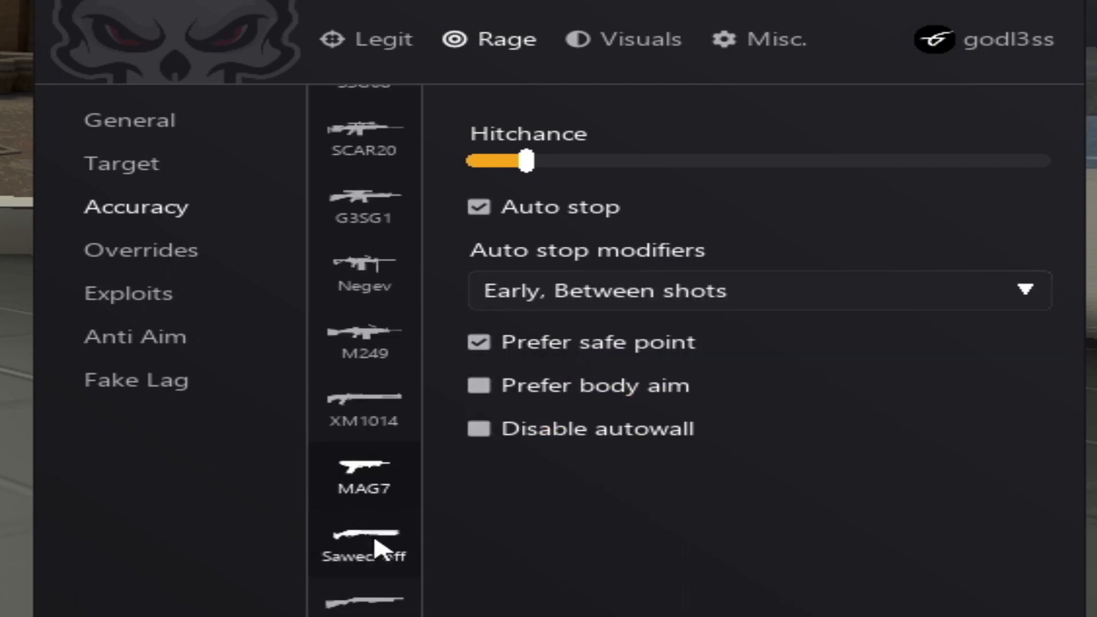
{"action": "left_click", "coordinate": [352, 546]}
{"action": "left_click", "coordinate": [557, 293]}
{"action": "left_click", "coordinate": [559, 365]}
{"action": "scroll", "coordinate": [558, 429], "scroll_direction": "down", "scroll_amount": 2}
{"action": "left_click", "coordinate": [558, 457]}
Enable Auto stop for the Nova with the modifiers Early and Between shots, and turn on Prefer safe point
{"action": "scroll", "coordinate": [364, 549], "scroll_direction": "down", "scroll_amount": 1}
{"action": "left_click", "coordinate": [364, 583]}
{"action": "left_click", "coordinate": [560, 207]}
{"action": "left_click", "coordinate": [558, 292]}
{"action": "left_click", "coordinate": [558, 371]}
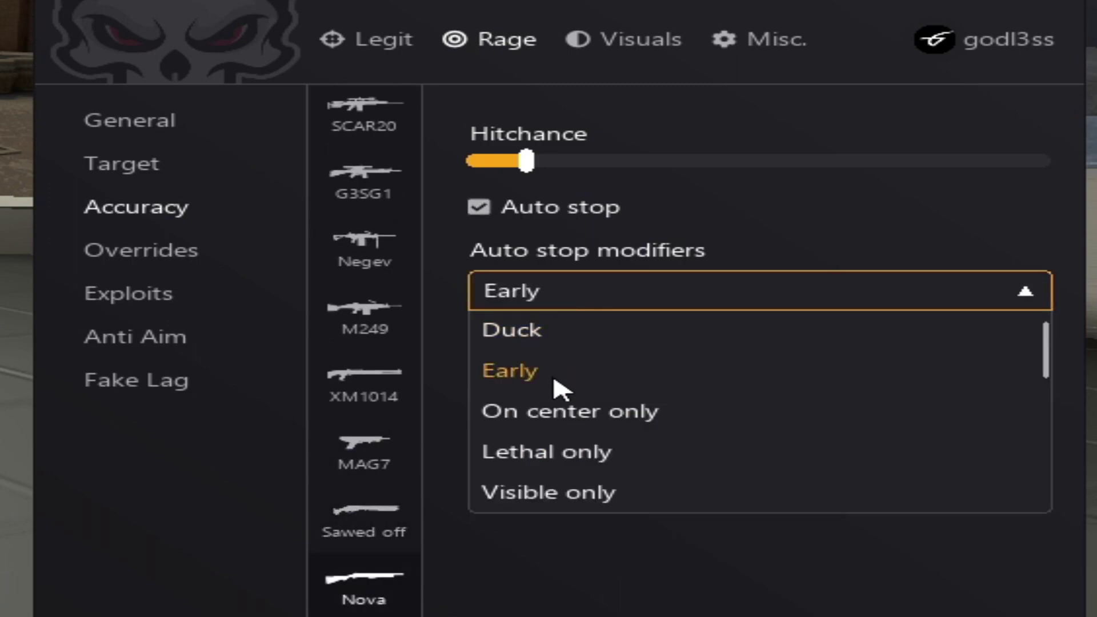
{"action": "scroll", "coordinate": [559, 429], "scroll_direction": "down", "scroll_amount": 2}
{"action": "left_click", "coordinate": [558, 457]}
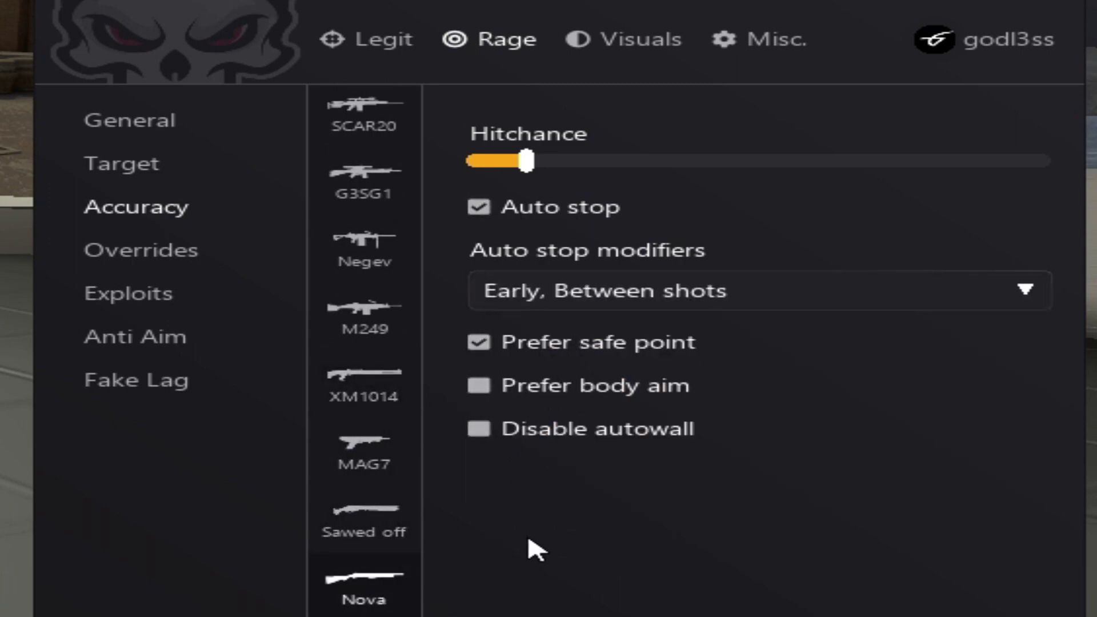
{"action": "left_click", "coordinate": [120, 166]}
{"action": "left_click", "coordinate": [156, 217]}
{"action": "left_click", "coordinate": [143, 175]}
{"action": "left_click", "coordinate": [147, 206]}
{"action": "left_click", "coordinate": [146, 171]}
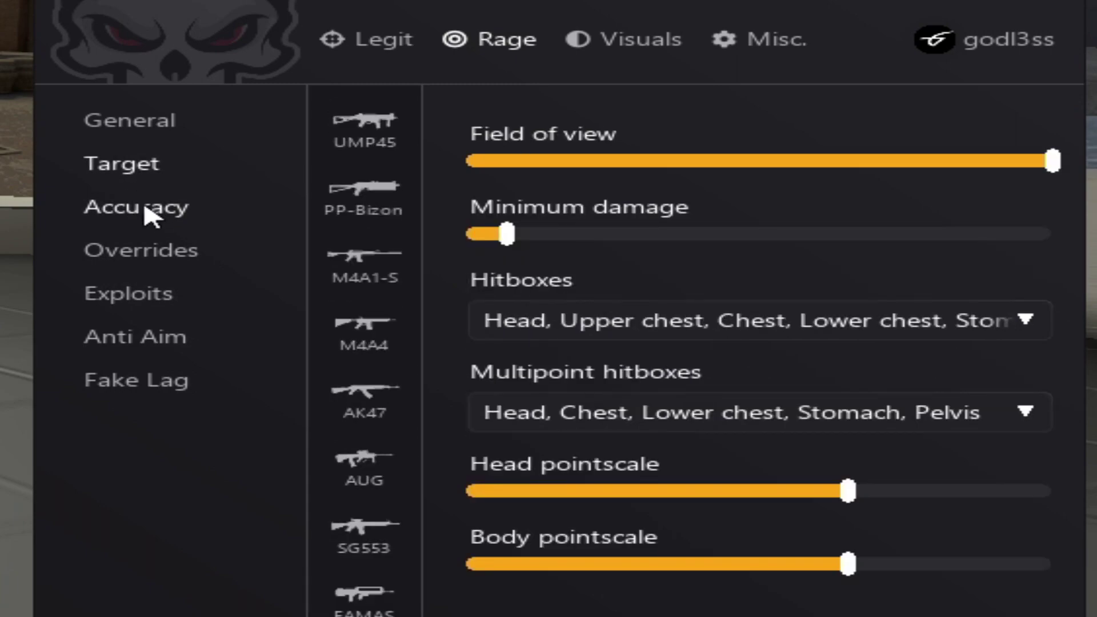
{"action": "left_click", "coordinate": [147, 208]}
In the General overrides, raise Minimum damage (on key) slightly above zero and select Head for the Hitboxes override (on key)
{"action": "left_click", "coordinate": [189, 269]}
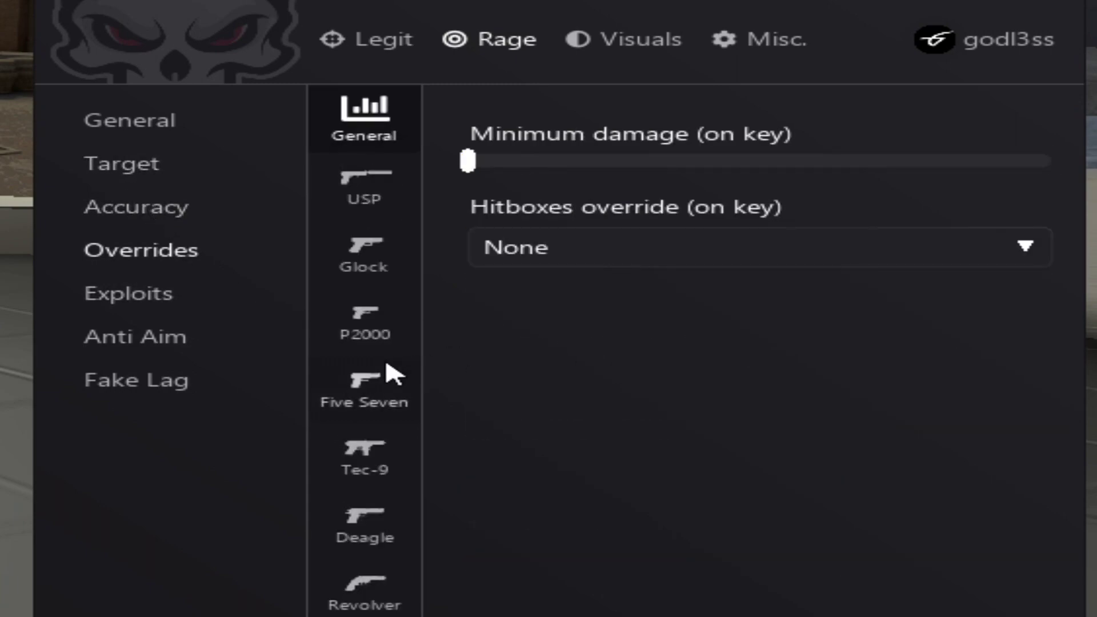
{"action": "scroll", "coordinate": [393, 375], "scroll_direction": "down", "scroll_amount": 20}
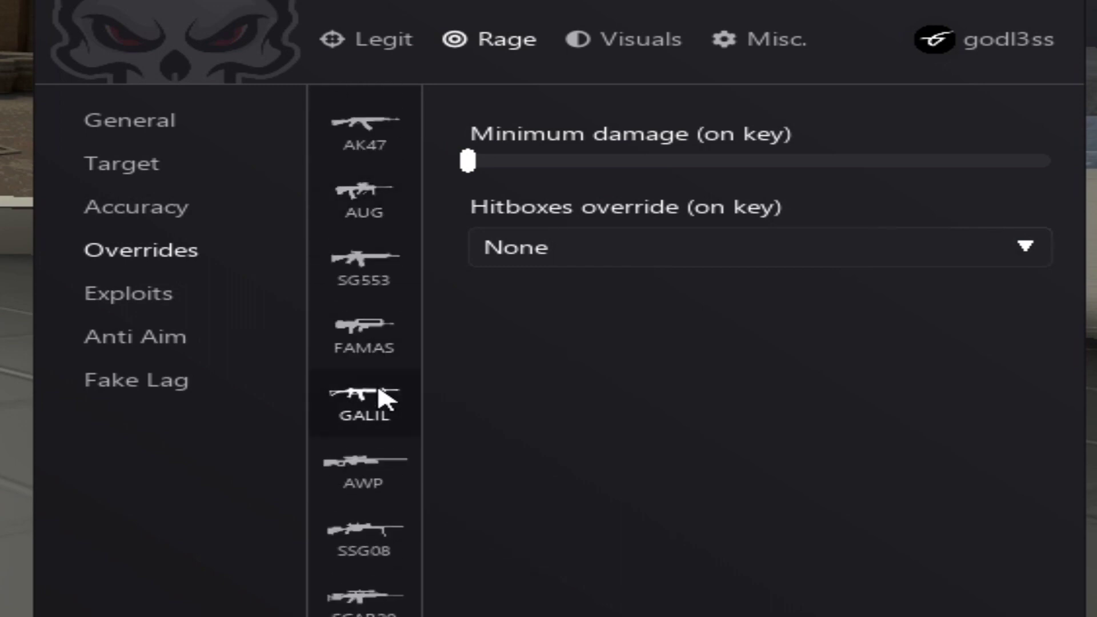
{"action": "scroll", "coordinate": [384, 399], "scroll_direction": "down", "scroll_amount": 7}
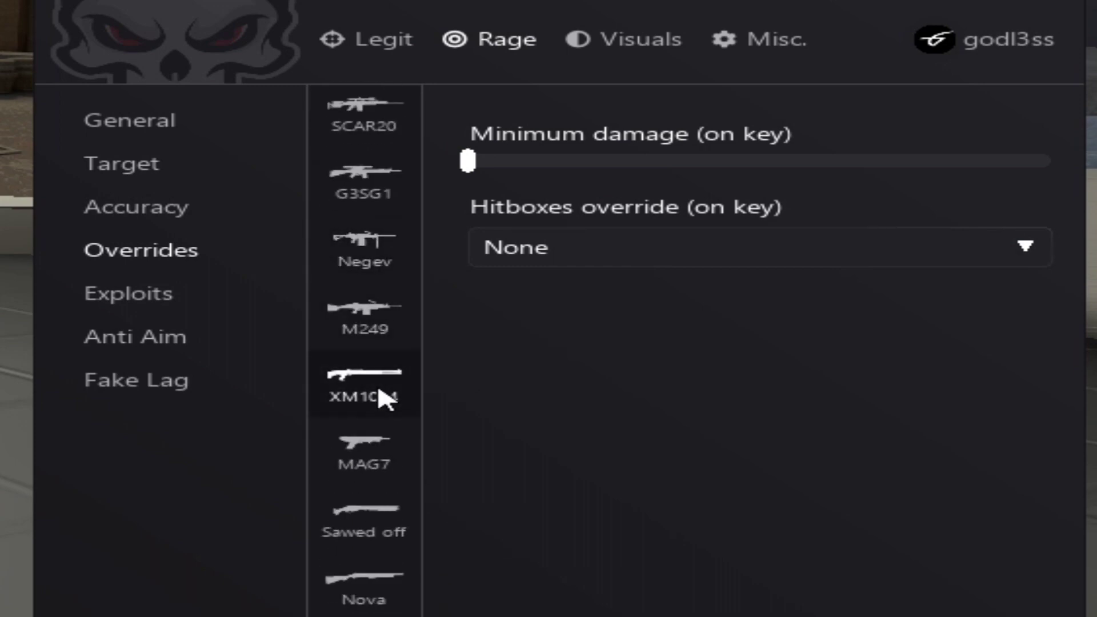
{"action": "scroll", "coordinate": [384, 398], "scroll_direction": "up", "scroll_amount": 17}
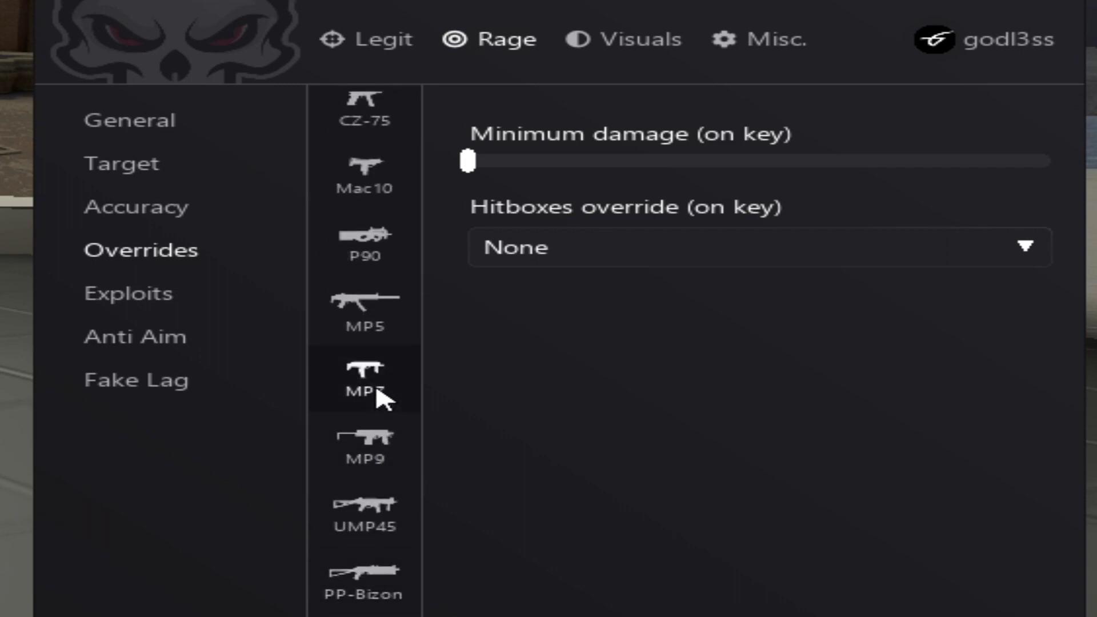
{"action": "scroll", "coordinate": [381, 398], "scroll_direction": "up", "scroll_amount": 10}
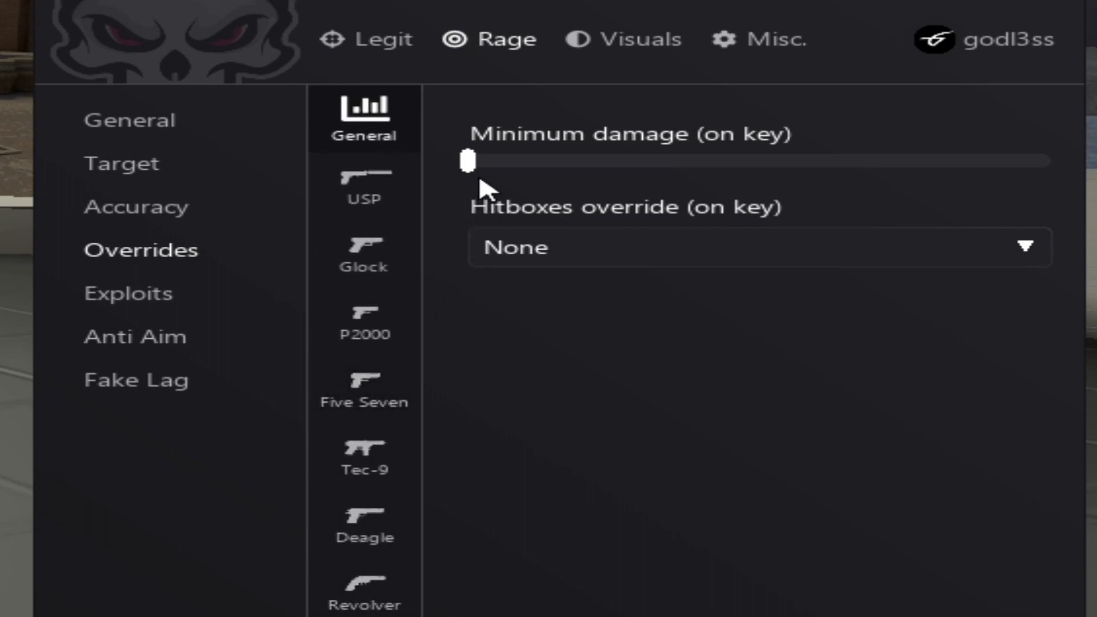
{"action": "left_click", "coordinate": [517, 249]}
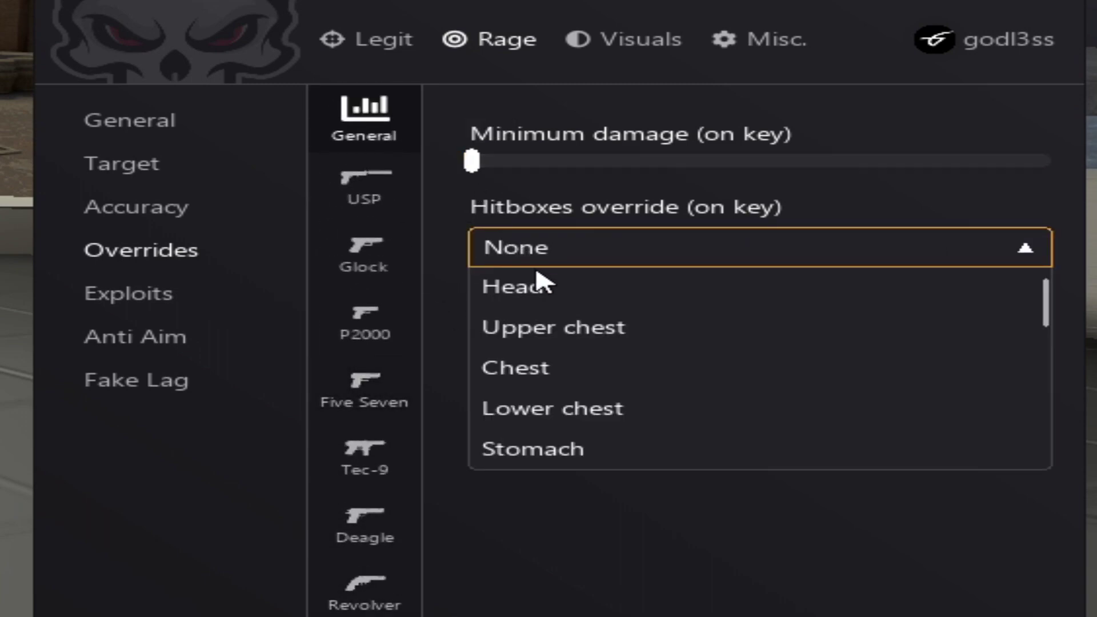
{"action": "left_click", "coordinate": [415, 260]}
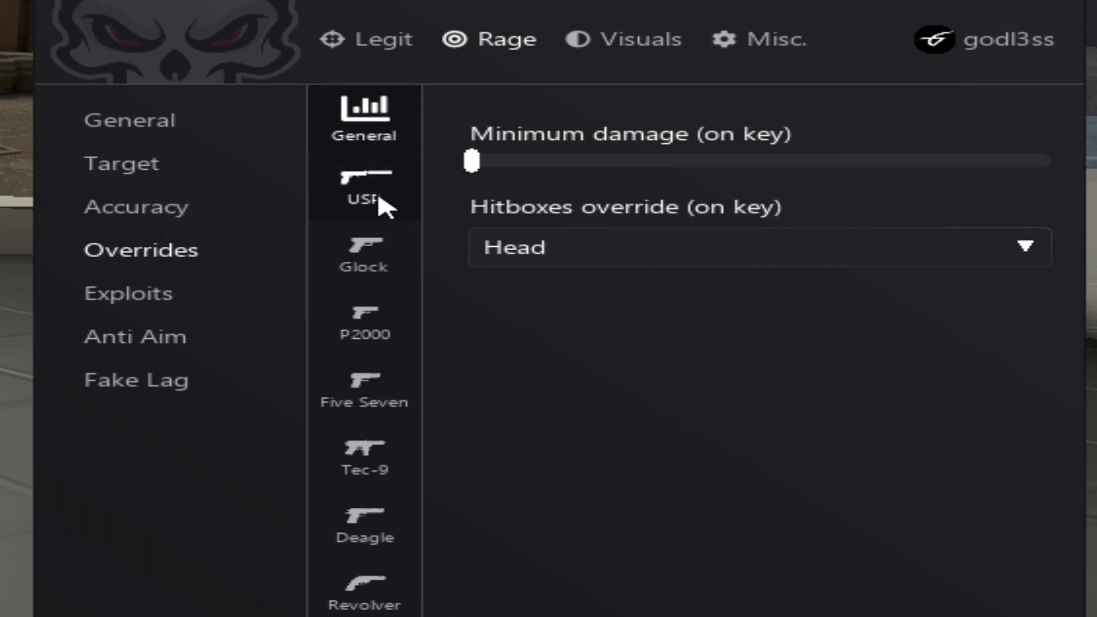
In the USP overrides, set Minimum damage (on key) just above zero and the Hitboxes override (on key) to Head
{"action": "left_click", "coordinate": [361, 272]}
{"action": "left_click", "coordinate": [366, 181]}
{"action": "left_click", "coordinate": [472, 163]}
{"action": "left_click", "coordinate": [502, 240]}
{"action": "left_click", "coordinate": [527, 290]}
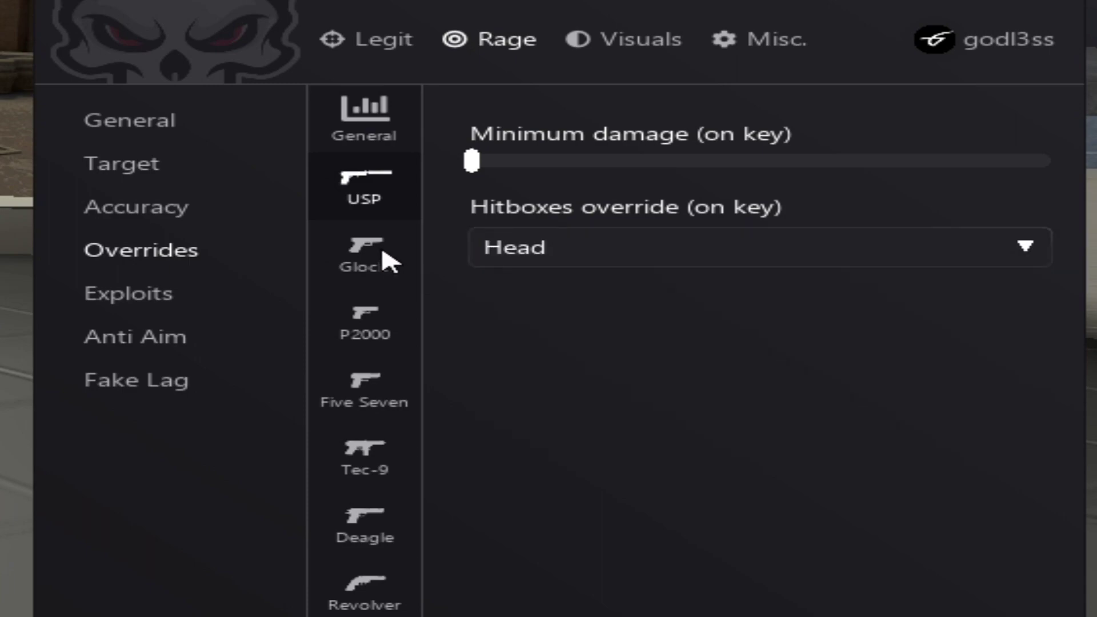
For the Glock, set Minimum damage (on key) to 1 and select Head as the Hitboxes override (on key)
{"action": "left_click", "coordinate": [385, 260]}
{"action": "left_click", "coordinate": [477, 175]}
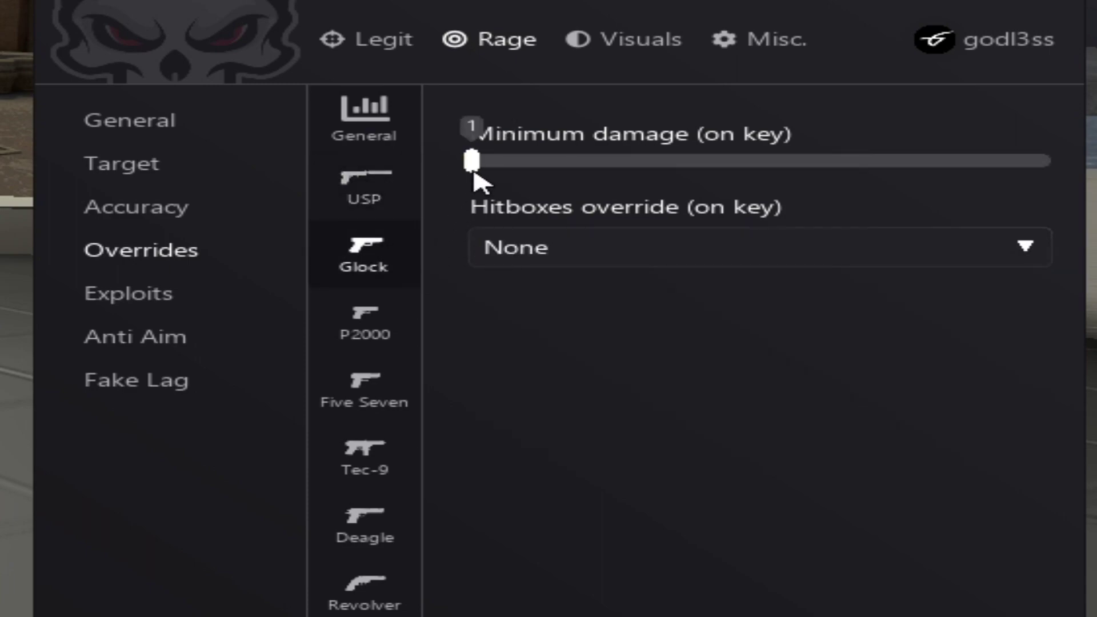
{"action": "left_click", "coordinate": [524, 255]}
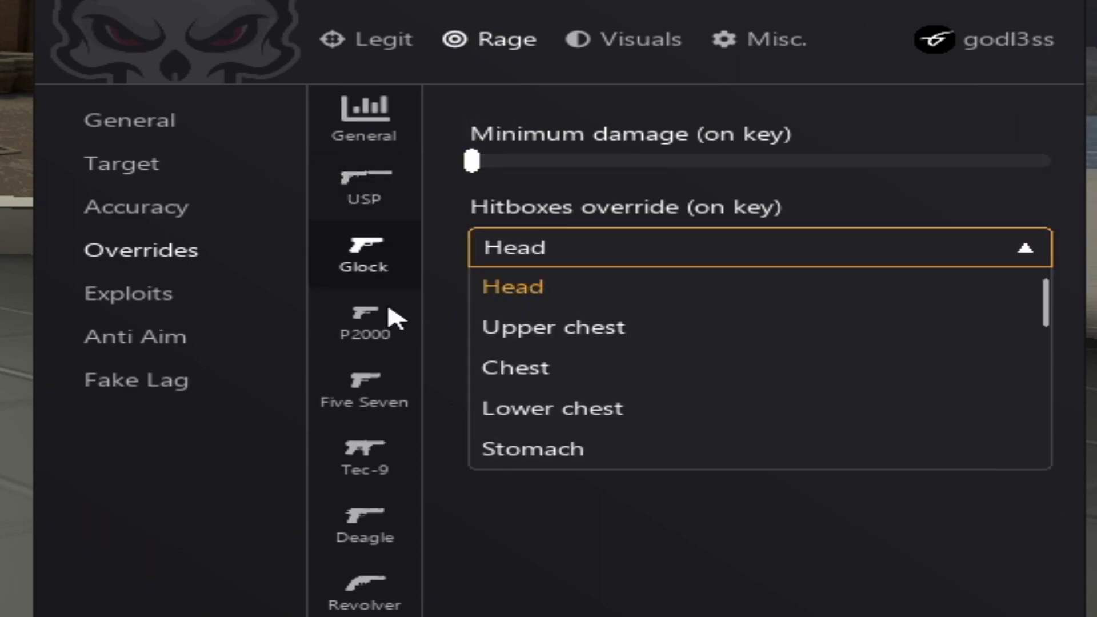
Apply a minimal on-key damage and the Head hitbox override to the P2000, Five Seven, Tec-9 and Deagle
{"action": "left_click", "coordinate": [394, 318]}
{"action": "left_click", "coordinate": [375, 454]}
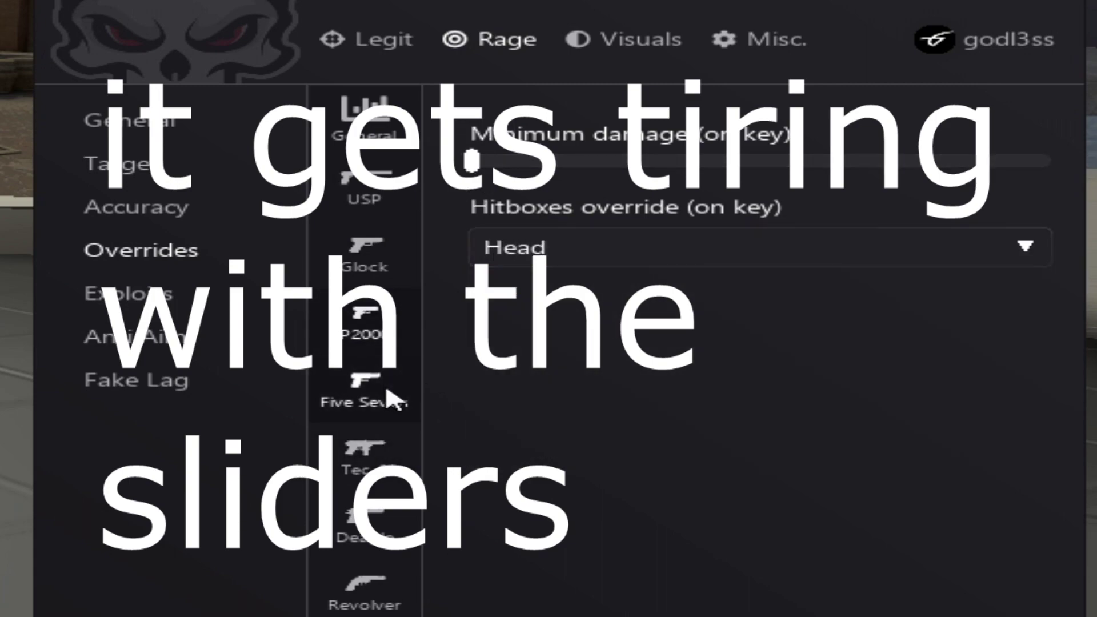
{"action": "left_click", "coordinate": [365, 523]}
{"action": "left_click", "coordinate": [515, 249]}
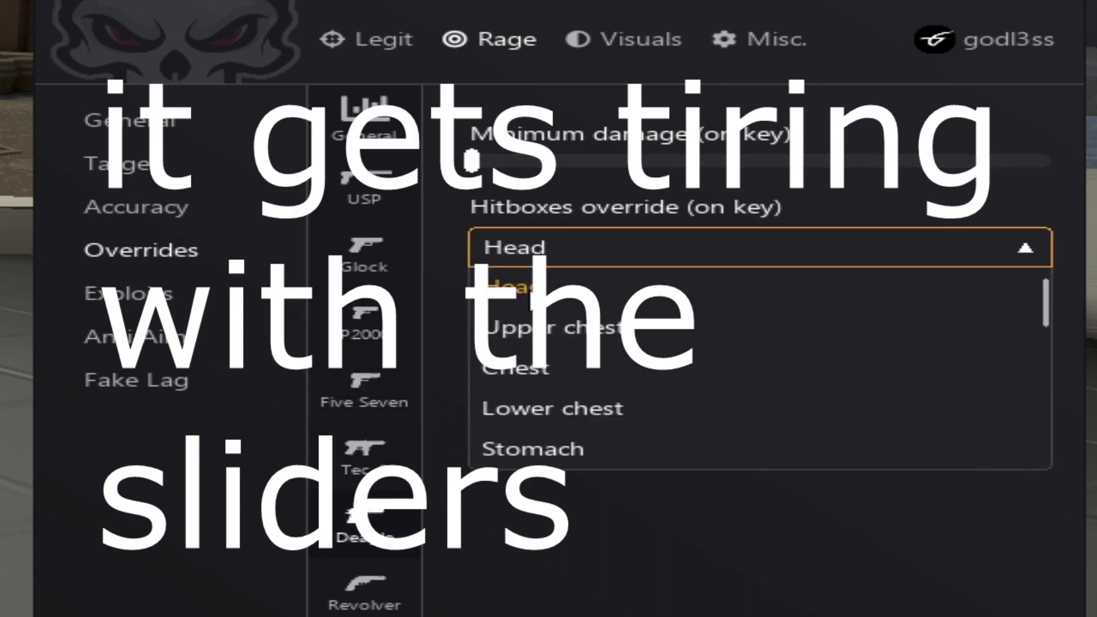
Give the Revolver and Dualies the lowest non-zero on-key minimum damage and a Head hitboxes override
{"action": "scroll", "coordinate": [364, 343], "scroll_direction": "down", "scroll_amount": 2}
{"action": "left_click", "coordinate": [364, 540]}
{"action": "left_click", "coordinate": [515, 249]}
{"action": "left_click", "coordinate": [515, 249]}
{"action": "left_click", "coordinate": [515, 248]}
{"action": "left_click", "coordinate": [512, 288]}
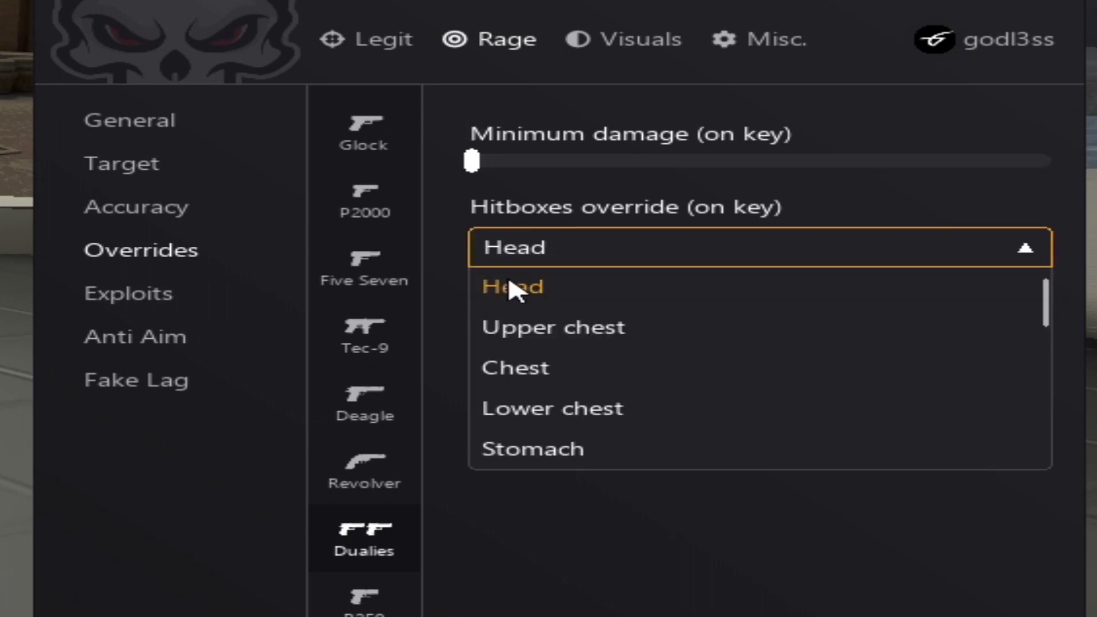
Configure the P250, CZ-75 and Mac10 overrides with a near-zero on-key minimum damage and Head as the hitbox
{"action": "left_click", "coordinate": [364, 600]}
{"action": "scroll", "coordinate": [379, 564], "scroll_direction": "down", "scroll_amount": 2}
{"action": "left_click", "coordinate": [364, 577]}
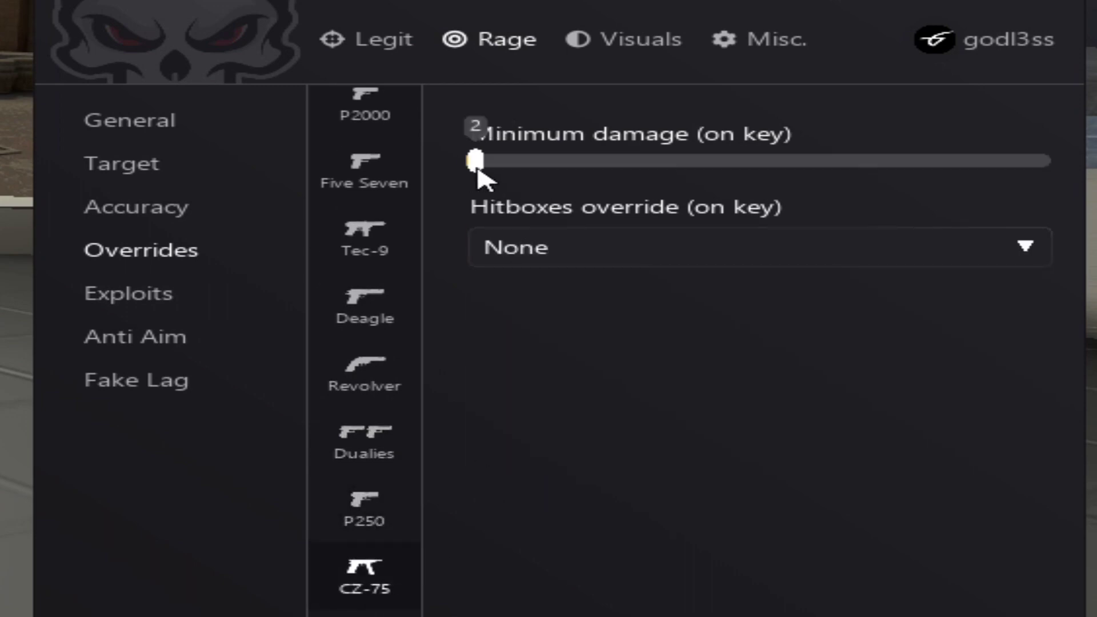
{"action": "scroll", "coordinate": [355, 512], "scroll_direction": "down", "scroll_amount": 2}
{"action": "left_click", "coordinate": [362, 551]}
{"action": "left_click", "coordinate": [514, 249]}
Set the P90 and MP5 on-key overrides to a near-zero minimum damage and the Head hitbox
{"action": "scroll", "coordinate": [362, 514], "scroll_direction": "down", "scroll_amount": 2}
{"action": "left_click", "coordinate": [362, 544]}
{"action": "left_click", "coordinate": [515, 249]}
{"action": "left_click", "coordinate": [363, 543]}
{"action": "left_click", "coordinate": [515, 248]}
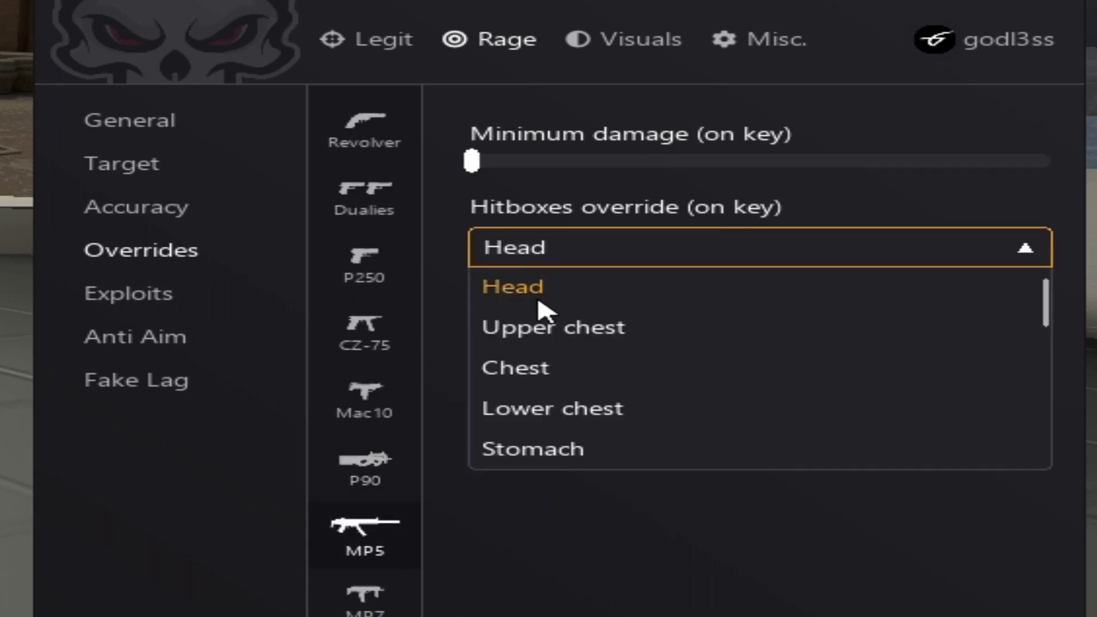
{"action": "left_click", "coordinate": [541, 303]}
Set the on-key minimum damage just above zero and the Head hitboxes override for the MP7, MP9 and UMP45
{"action": "scroll", "coordinate": [364, 515], "scroll_direction": "down", "scroll_amount": 2}
{"action": "left_click", "coordinate": [364, 540]}
{"action": "scroll", "coordinate": [400, 520], "scroll_direction": "down", "scroll_amount": 1}
{"action": "scroll", "coordinate": [314, 531], "scroll_direction": "down", "scroll_amount": 2}
{"action": "left_click", "coordinate": [377, 532]}
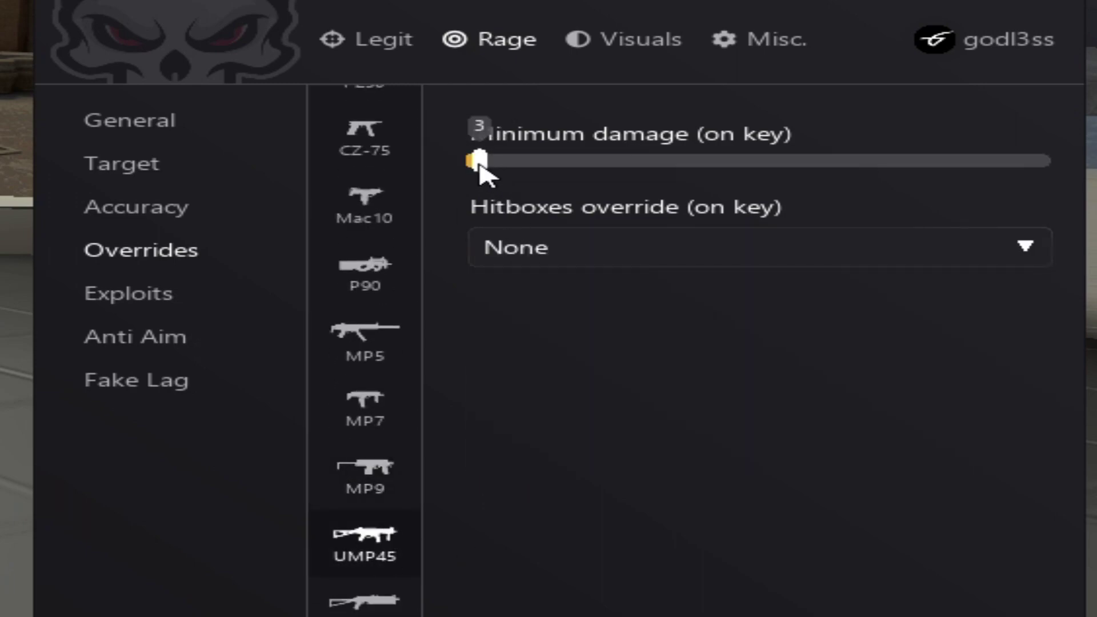
Set a near-zero on-key minimum damage and the Head hitboxes override for the PP-Bizon, M4A1-S, M4A4 and AK47
{"action": "left_click", "coordinate": [372, 540]}
{"action": "left_click", "coordinate": [514, 247]}
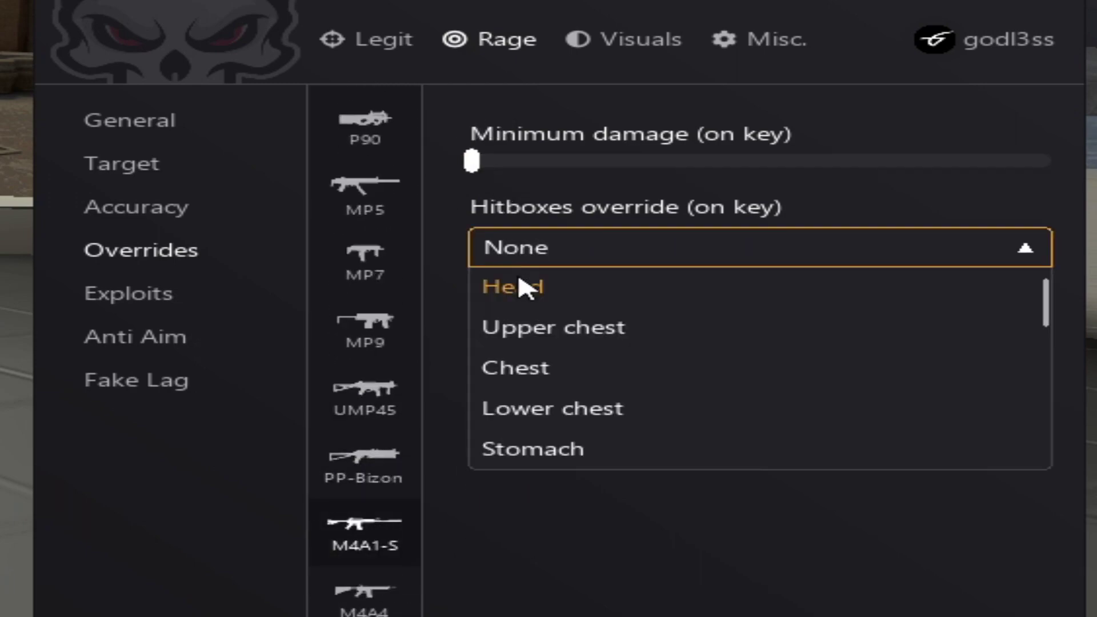
{"action": "left_click", "coordinate": [471, 160]}
{"action": "left_click", "coordinate": [476, 163]}
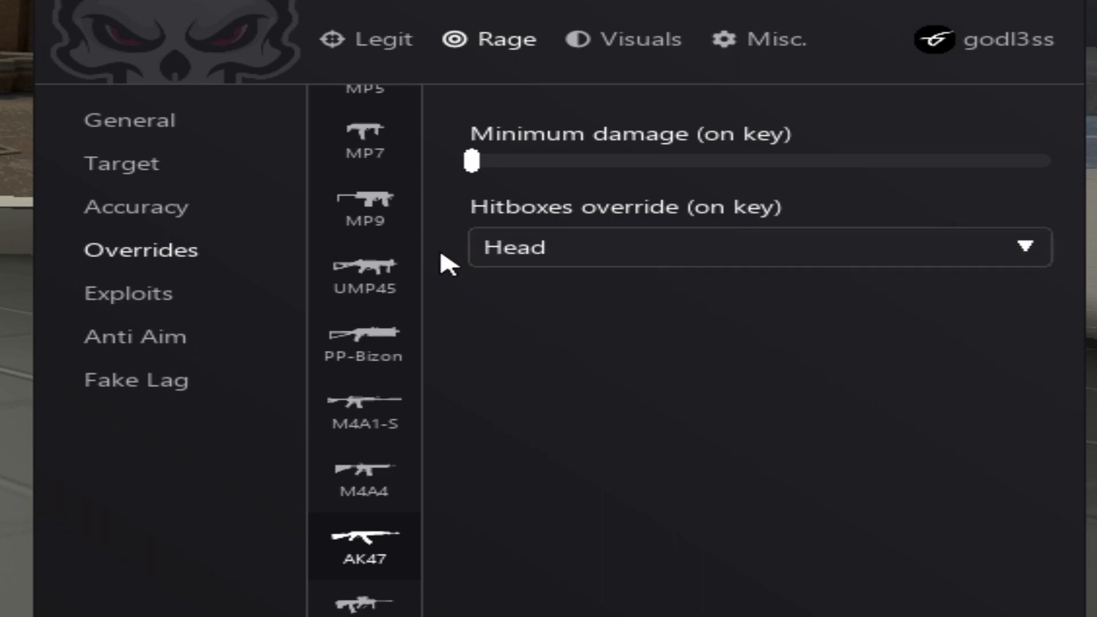
Set the AUG and SG553 overrides to a near-zero on-key minimum damage and the Head hitbox
{"action": "scroll", "coordinate": [365, 400], "scroll_direction": "down", "scroll_amount": 3}
{"action": "left_click", "coordinate": [364, 451]}
{"action": "left_click", "coordinate": [476, 163]}
{"action": "left_click", "coordinate": [364, 512]}
{"action": "left_click", "coordinate": [480, 162]}
For the FAMAS and GALIL, set a near-zero on-key minimum damage and choose Head for the hitboxes override
{"action": "scroll", "coordinate": [377, 503], "scroll_direction": "down", "scroll_amount": 1}
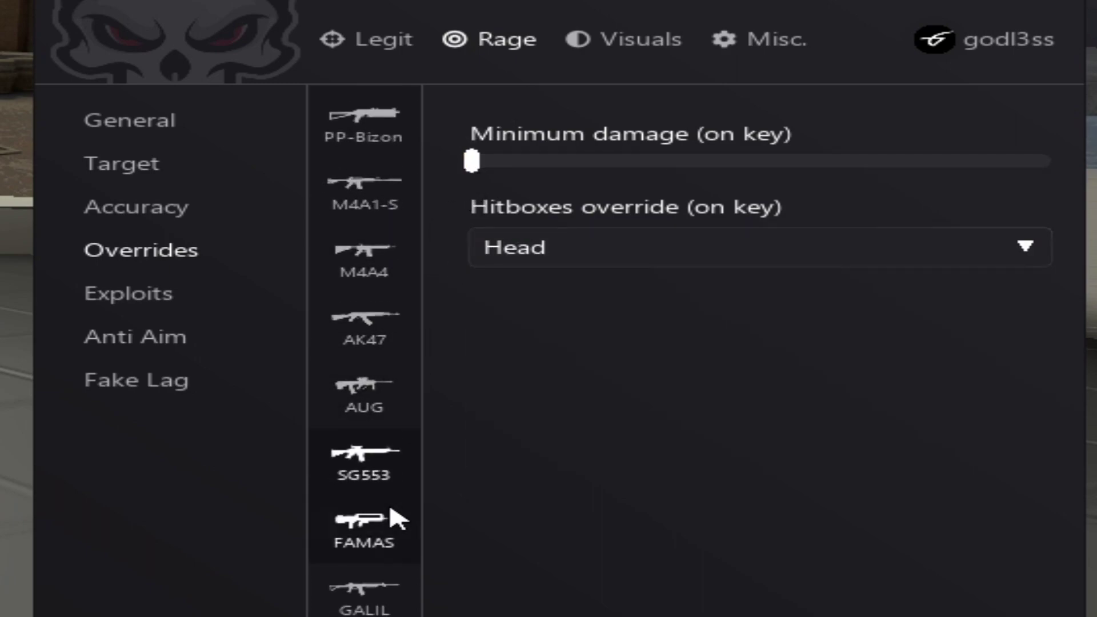
{"action": "left_click", "coordinate": [397, 517]}
{"action": "scroll", "coordinate": [364, 458], "scroll_direction": "down", "scroll_amount": 2}
{"action": "left_click", "coordinate": [364, 483]}
{"action": "left_click", "coordinate": [515, 247]}
{"action": "left_click", "coordinate": [518, 289]}
Set on-key minimum damage to 1 and the hitboxes override to Head for the AWP, SSG08, SCAR20 and G3SG1
{"action": "left_click", "coordinate": [364, 411]}
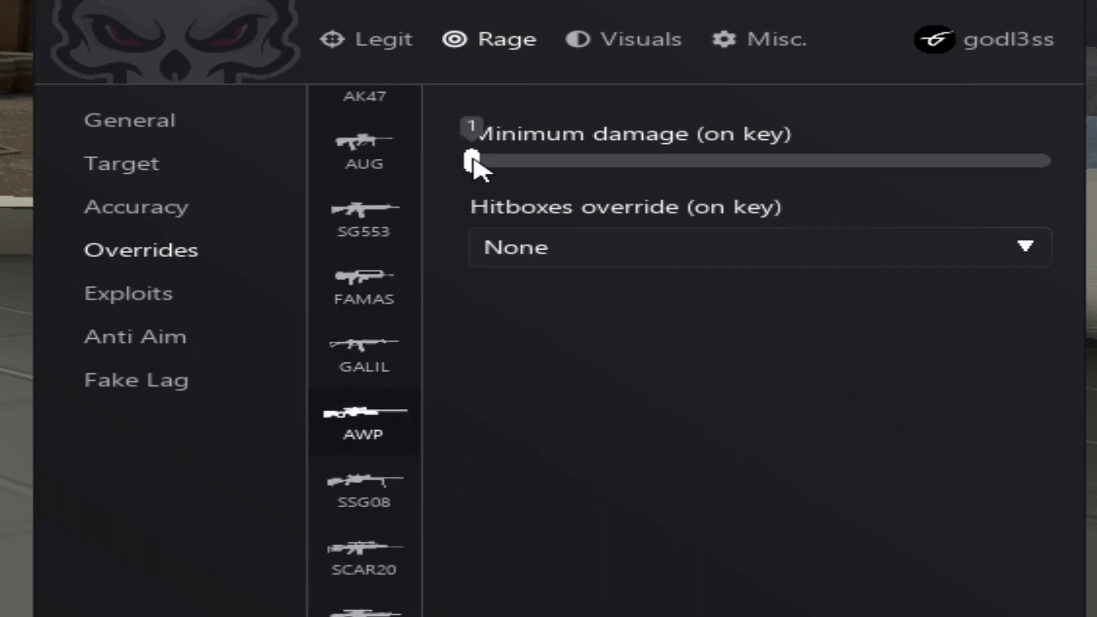
{"action": "left_click", "coordinate": [364, 406]}
{"action": "left_click", "coordinate": [364, 422]}
{"action": "left_click", "coordinate": [369, 486]}
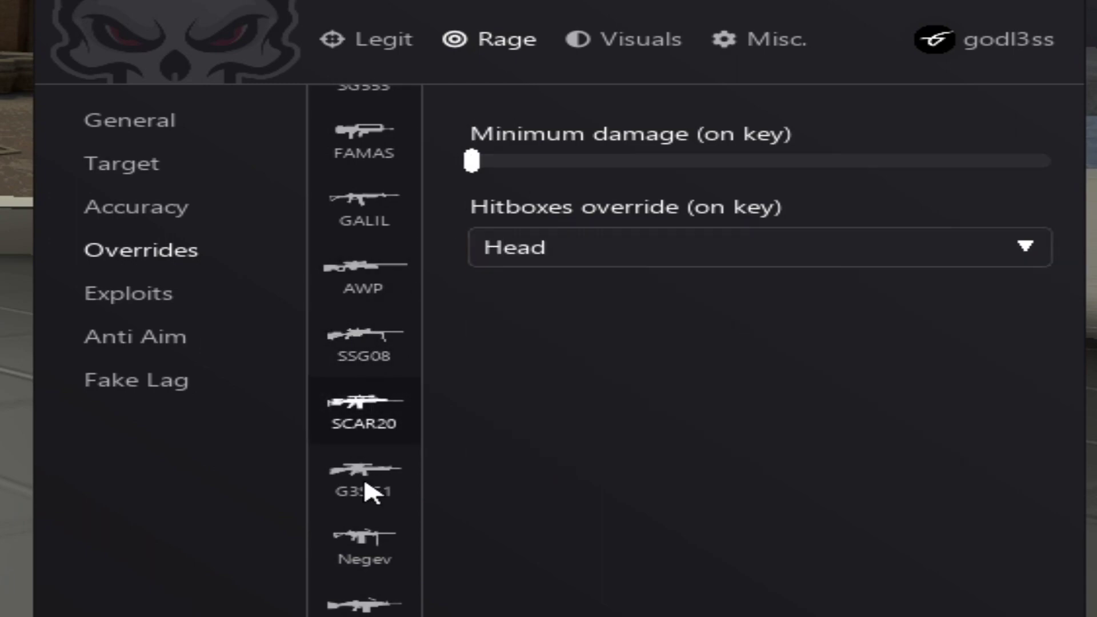
Set the Negev and M249 on-key overrides to a near-zero minimum damage with Head as the hitbox
{"action": "left_click", "coordinate": [364, 546]}
{"action": "left_click", "coordinate": [514, 248]}
{"action": "left_click", "coordinate": [517, 289]}
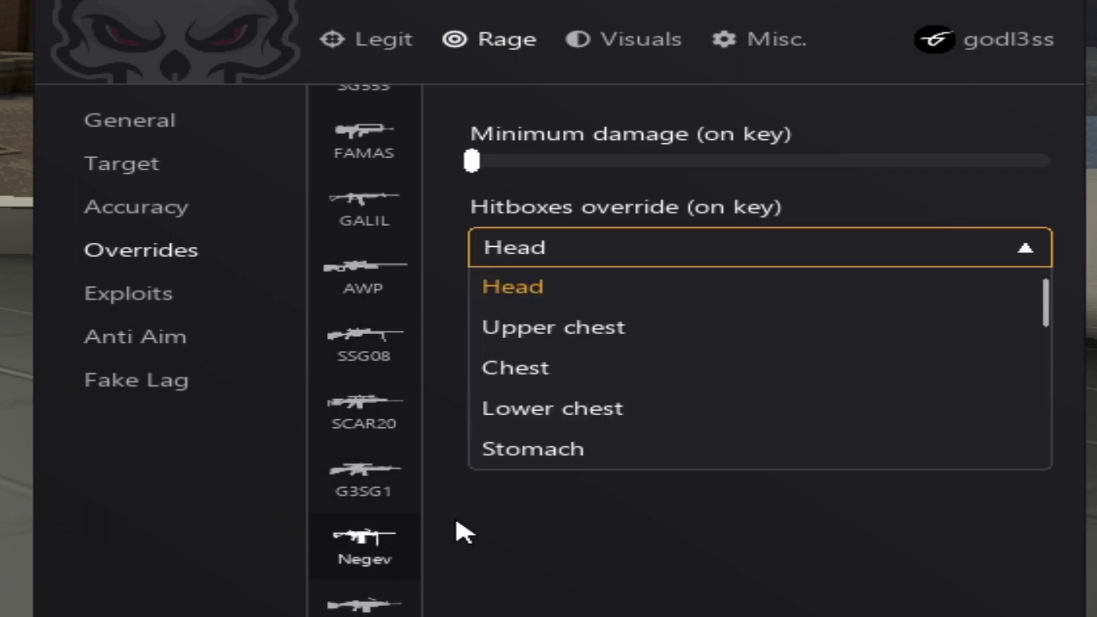
{"action": "left_click", "coordinate": [364, 600]}
{"action": "left_click", "coordinate": [514, 248]}
{"action": "left_click", "coordinate": [518, 288]}
Set a near-zero on-key minimum damage and the Head hitboxes override for the XM1014 and MAG7
{"action": "left_click", "coordinate": [364, 586]}
{"action": "left_click", "coordinate": [515, 247]}
{"action": "left_click", "coordinate": [532, 286]}
{"action": "left_click", "coordinate": [364, 609]}
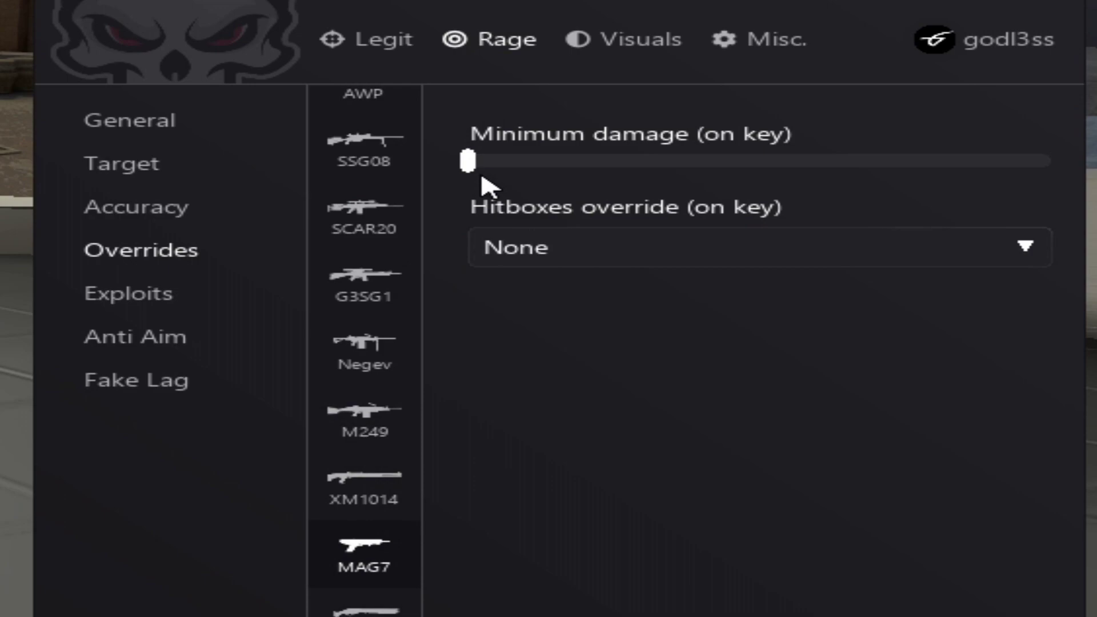
Finish the Sawed off and Nova overrides with a near-zero on-key minimum damage and the Head hitbox
{"action": "left_click", "coordinate": [364, 608]}
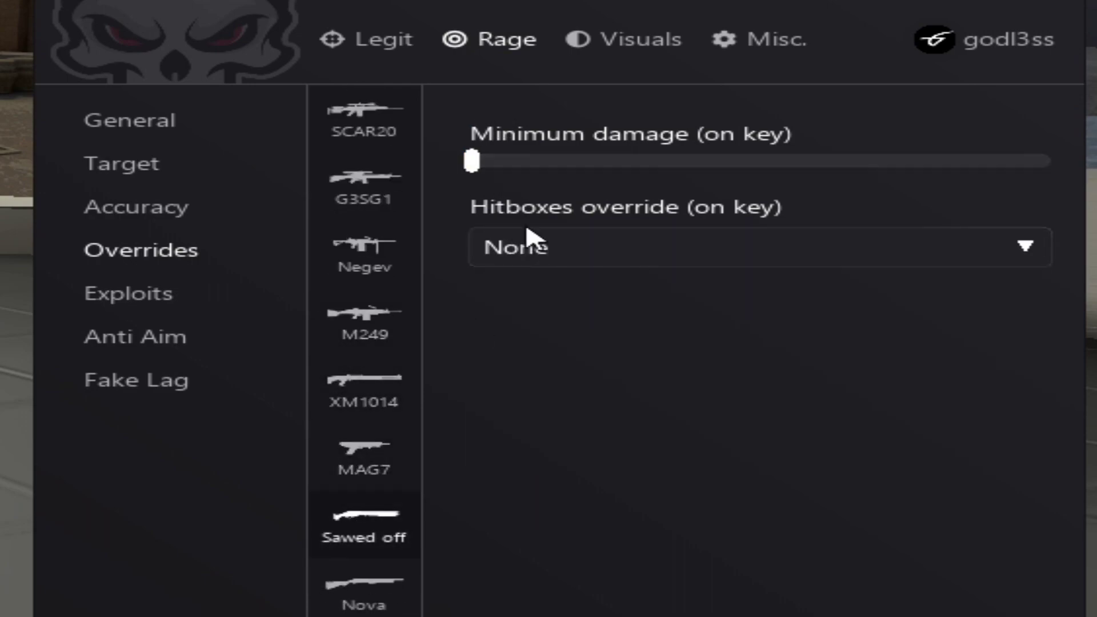
{"action": "left_click", "coordinate": [365, 601]}
{"action": "left_click", "coordinate": [568, 248]}
{"action": "left_click", "coordinate": [571, 286]}
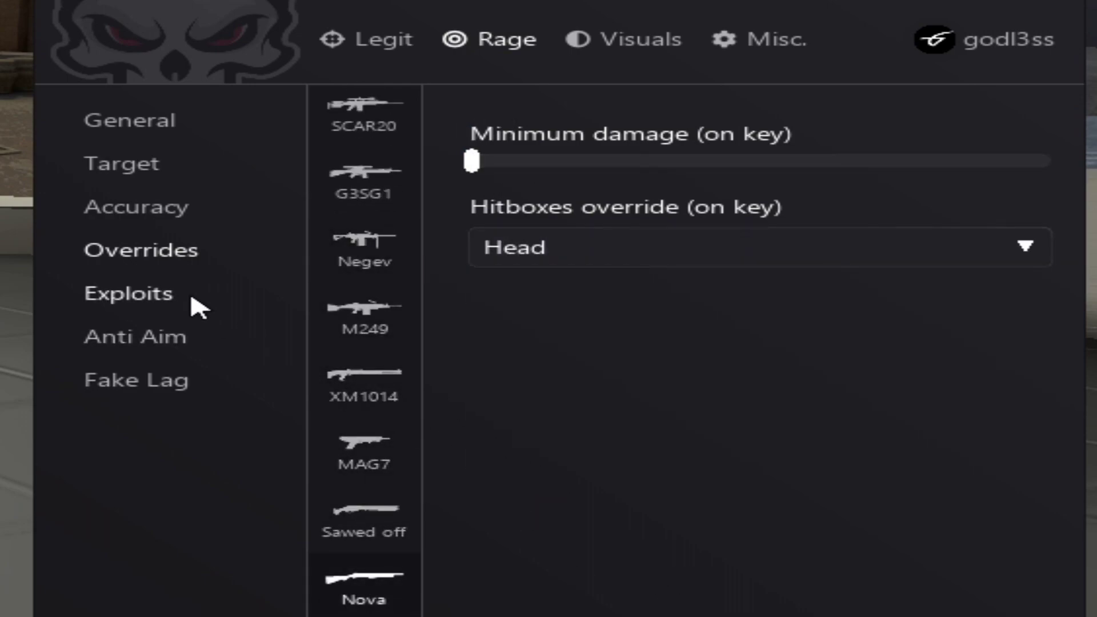
Enable Hide shots and Double tap in the general Exploits settings
{"action": "left_click", "coordinate": [194, 306]}
{"action": "left_click", "coordinate": [543, 148]}
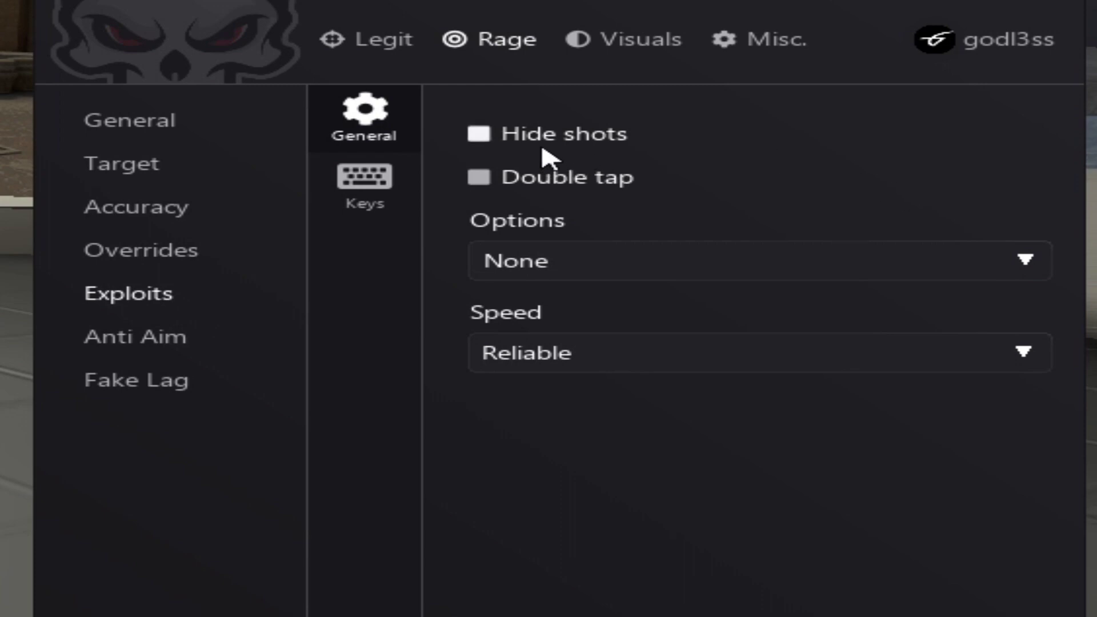
{"action": "left_click", "coordinate": [543, 142]}
{"action": "left_click", "coordinate": [533, 180]}
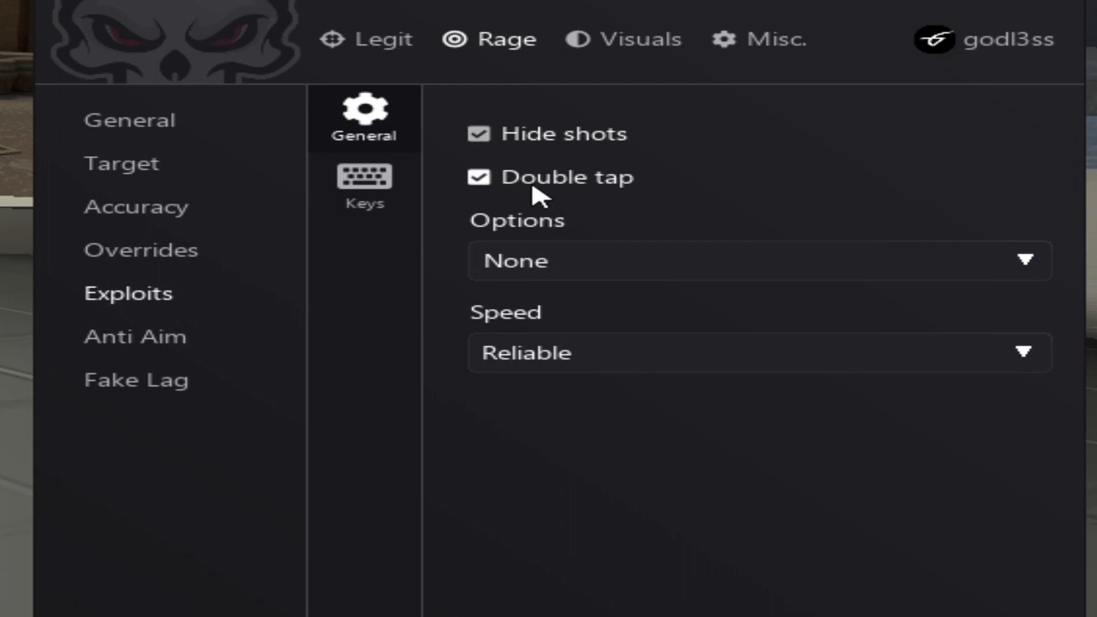
Select the exploit options Instant double tap, Teleport stop, Fast reload, Fast switch, Fast throw, Break lag compensation and Lag peek
{"action": "left_click", "coordinate": [603, 264]}
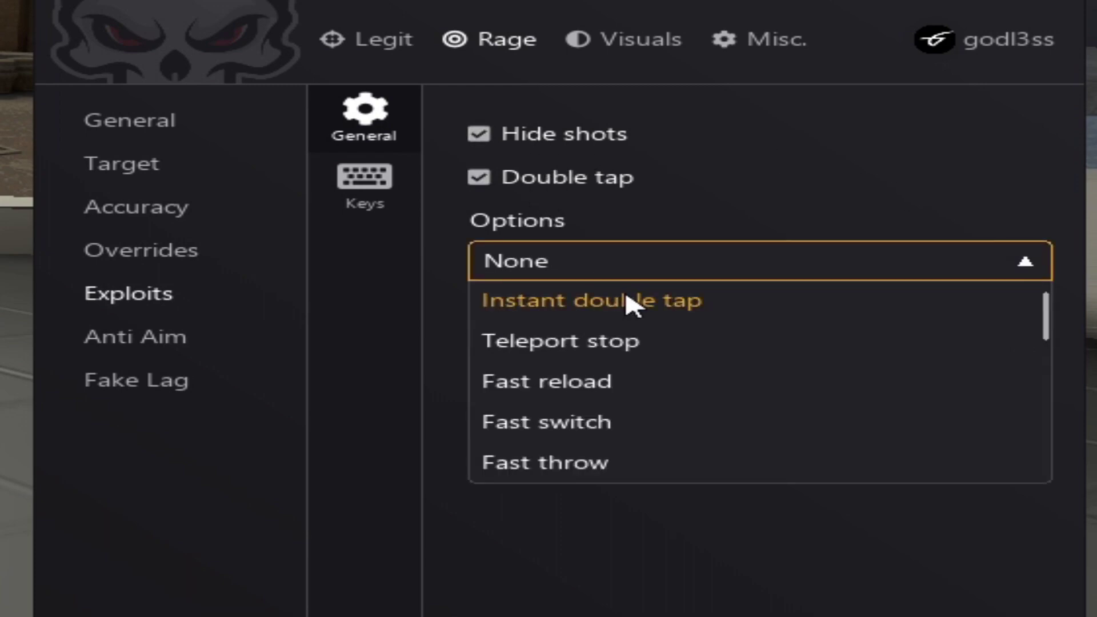
{"action": "left_click", "coordinate": [632, 303]}
{"action": "left_click", "coordinate": [618, 343]}
{"action": "scroll", "coordinate": [617, 341], "scroll_direction": "down", "scroll_amount": 3}
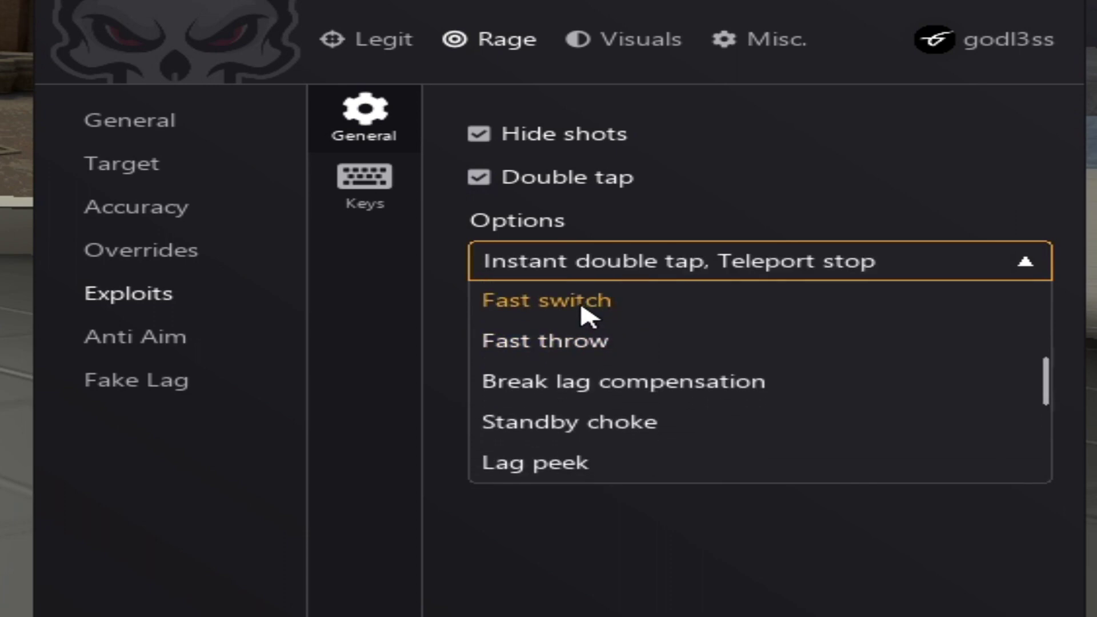
{"action": "scroll", "coordinate": [577, 332], "scroll_direction": "up", "scroll_amount": 2}
{"action": "left_click", "coordinate": [575, 346]}
{"action": "left_click", "coordinate": [572, 381]}
{"action": "left_click", "coordinate": [557, 441]}
{"action": "scroll", "coordinate": [559, 429], "scroll_direction": "down", "scroll_amount": 3}
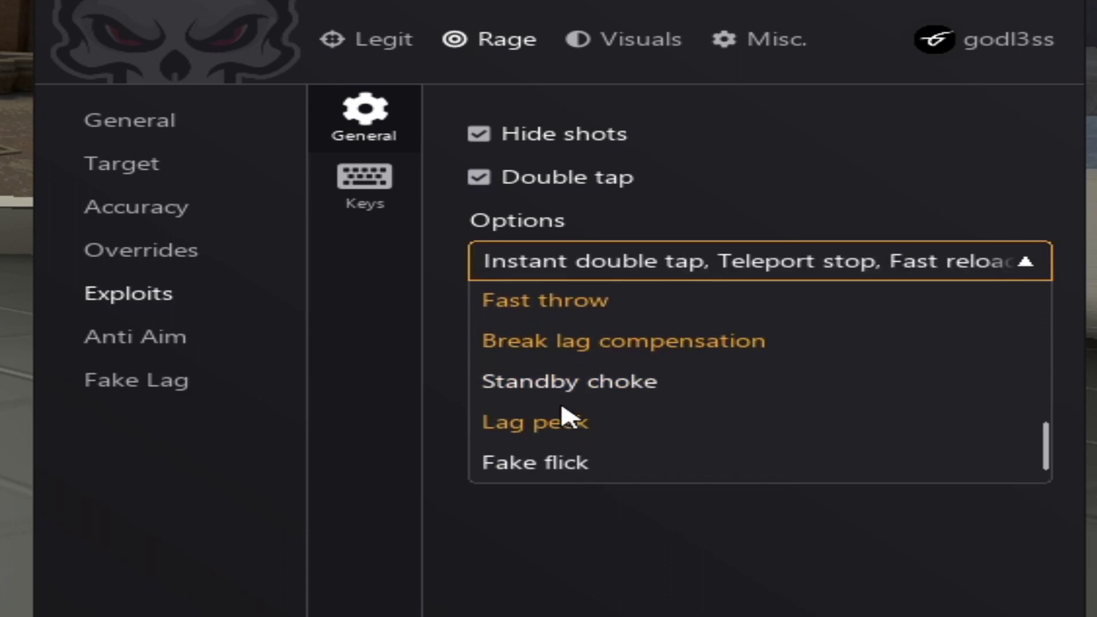
{"action": "left_click", "coordinate": [559, 413]}
{"action": "left_click", "coordinate": [407, 498]}
Set the exploit Speed to Fast
{"action": "left_click", "coordinate": [546, 357]}
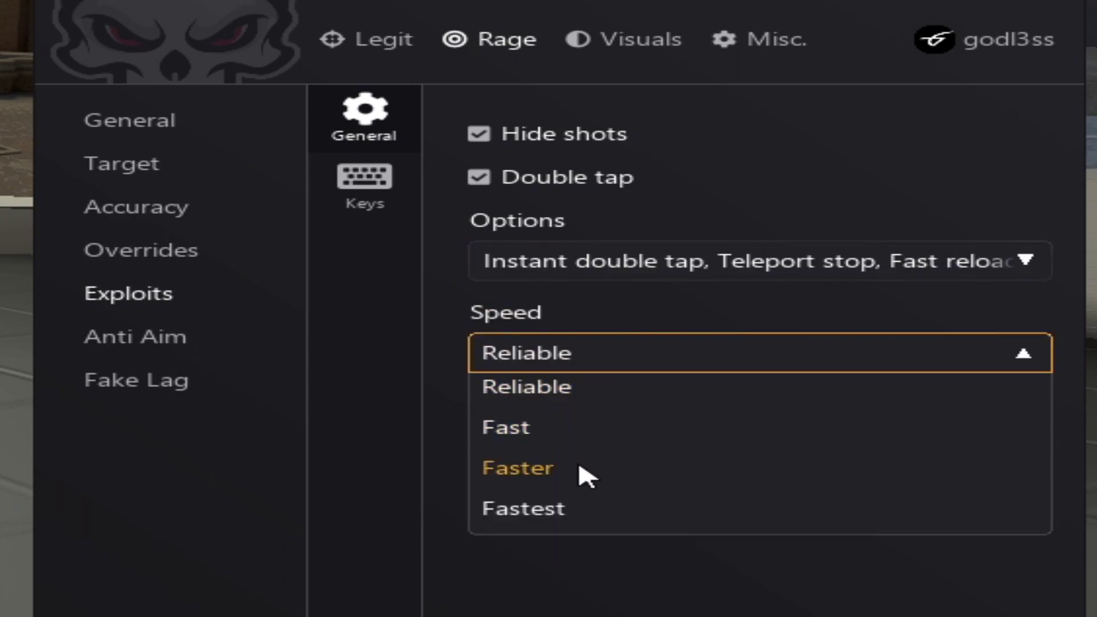
{"action": "left_click", "coordinate": [571, 434]}
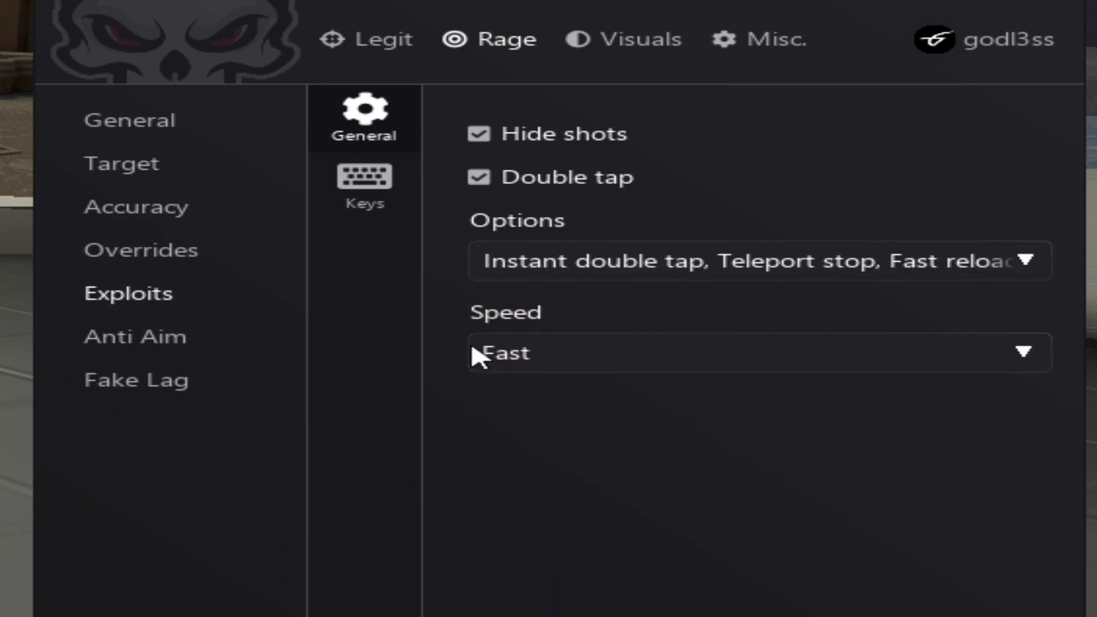
Assign the key h to Double tap and the key v to Hide shots in the Exploits key assignment
{"action": "left_click", "coordinate": [368, 213]}
{"action": "left_click", "coordinate": [642, 174]}
{"action": "key", "text": "h"}
{"action": "left_click", "coordinate": [651, 201]}
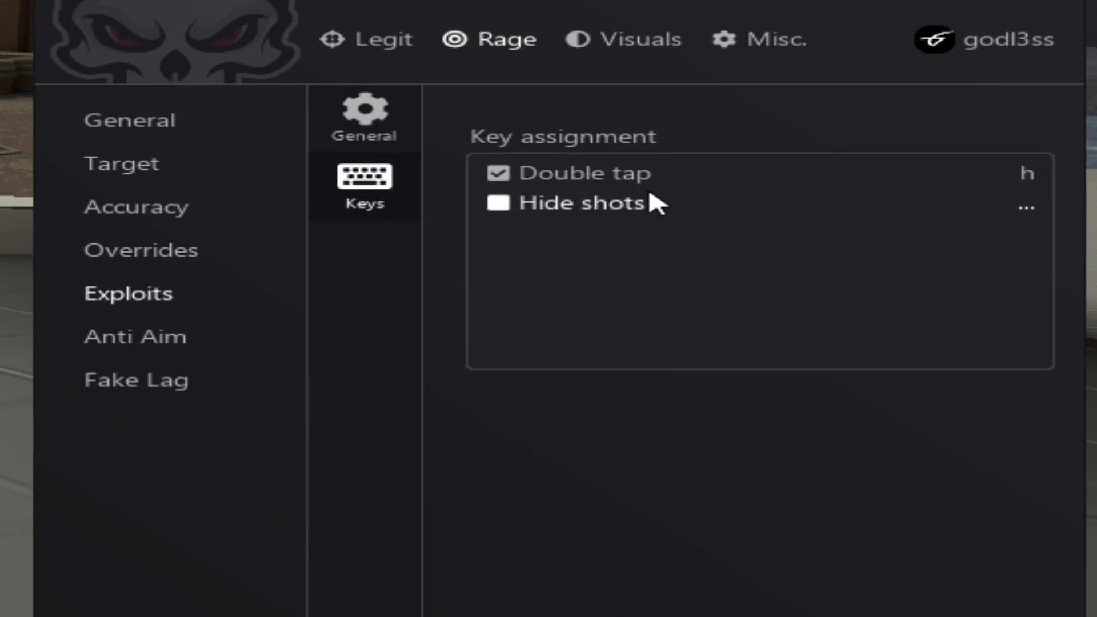
{"action": "key", "text": "v"}
Review the Anti Aim settings for general options and keys, directions including the in air mode, and fake angles
{"action": "left_click", "coordinate": [170, 345]}
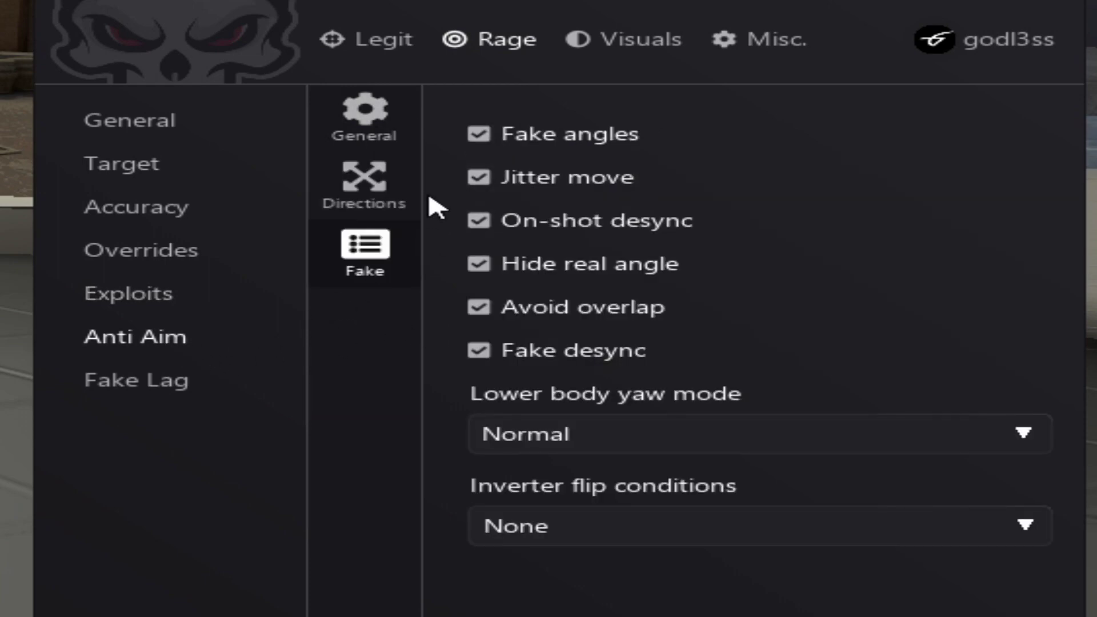
{"action": "left_click", "coordinate": [384, 112]}
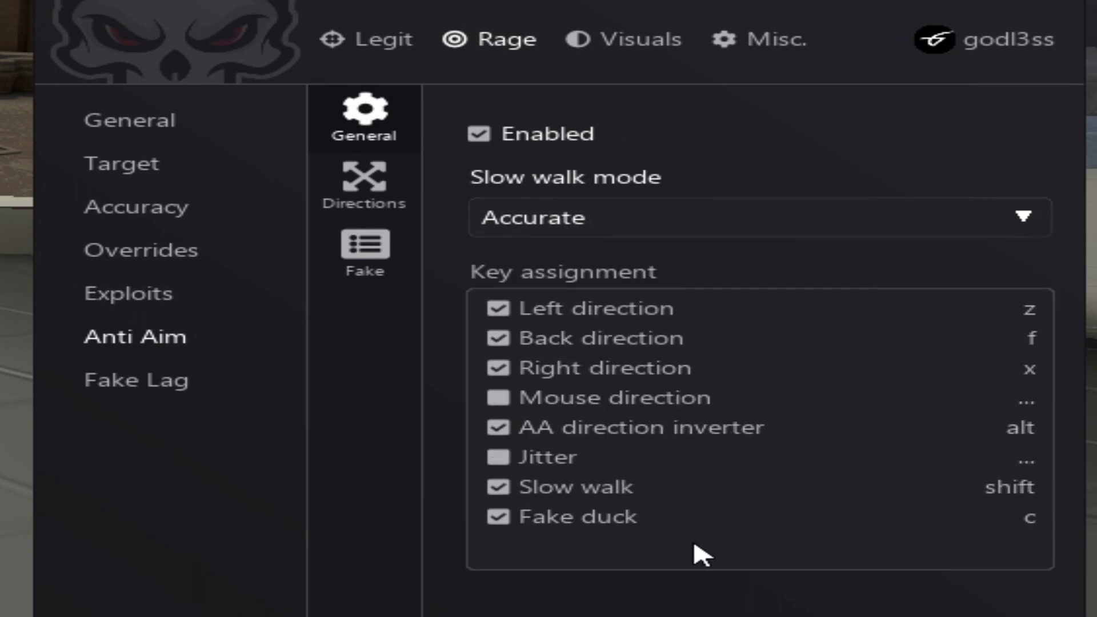
{"action": "left_click", "coordinate": [364, 183]}
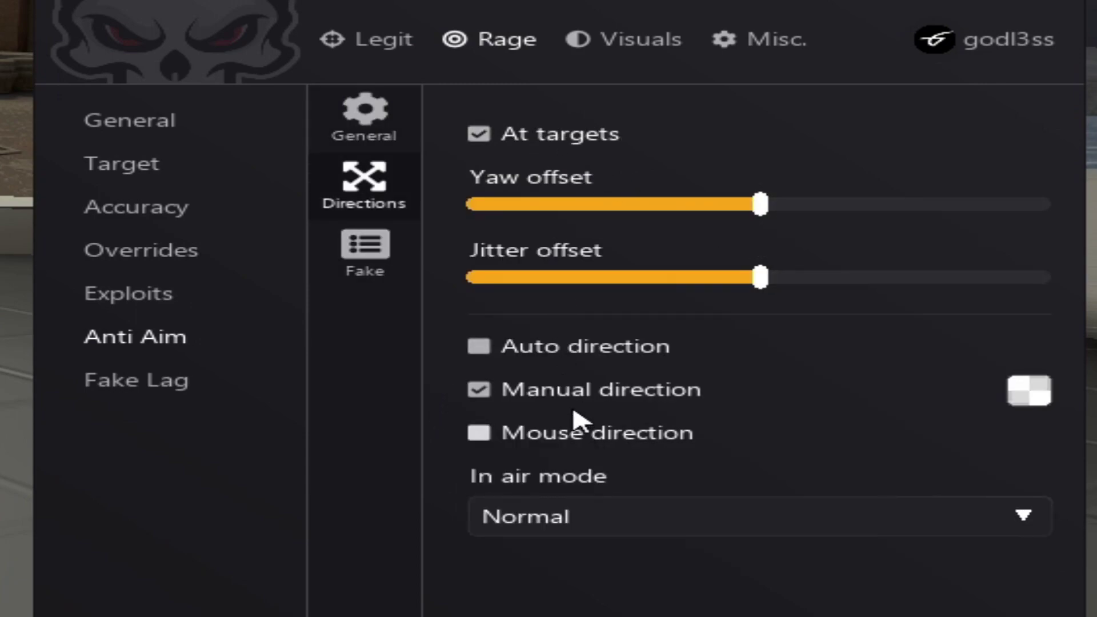
{"action": "left_click", "coordinate": [616, 527]}
{"action": "left_click", "coordinate": [620, 527]}
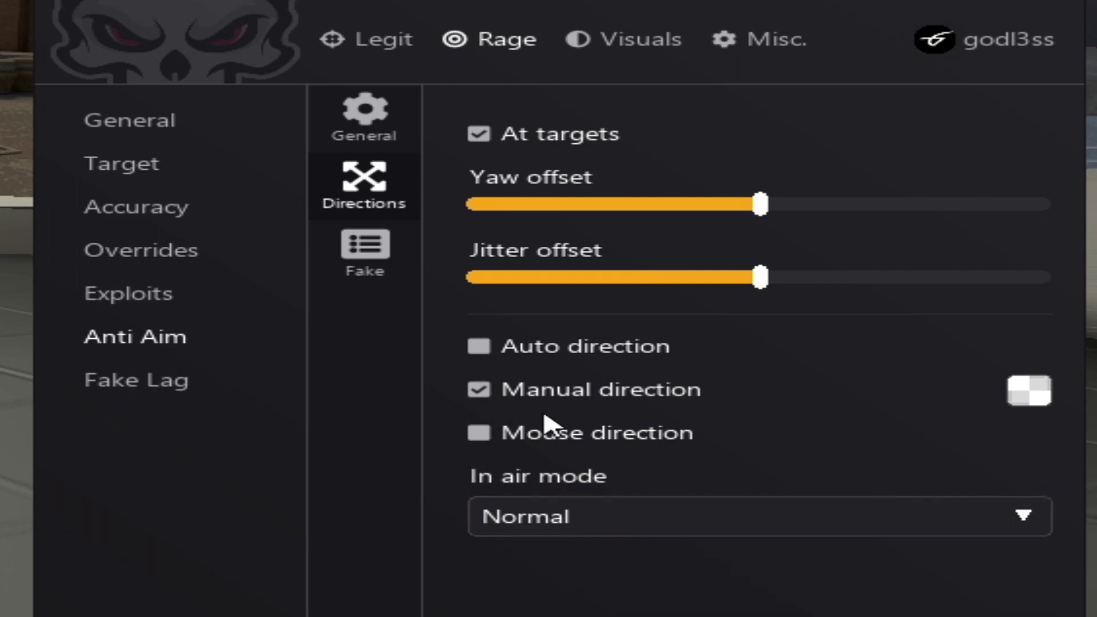
{"action": "left_click", "coordinate": [389, 254]}
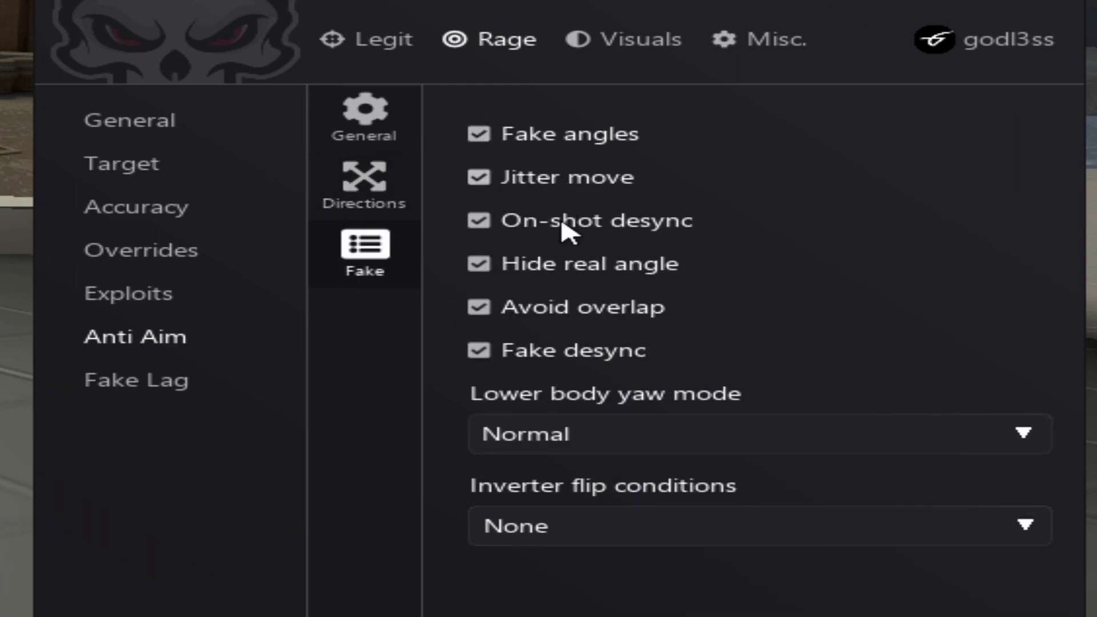
Review the Fake Lag settings, checking the trigger limit and the selected triggers
{"action": "left_click", "coordinate": [165, 388]}
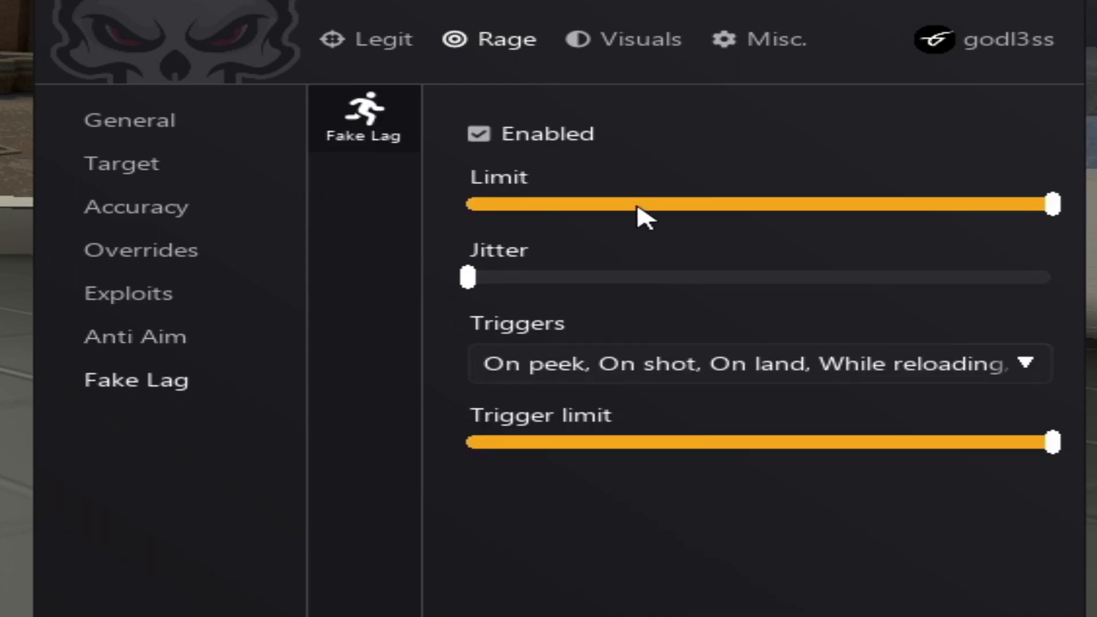
{"action": "mouse_move", "coordinate": [1040, 450]}
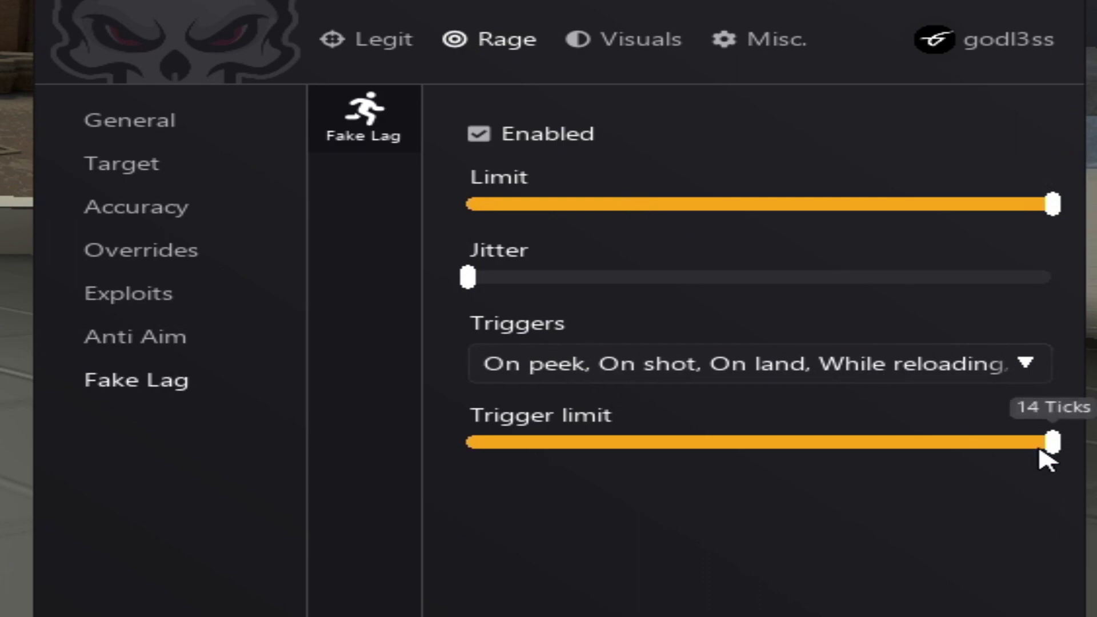
{"action": "left_click", "coordinate": [862, 360]}
{"action": "scroll", "coordinate": [762, 478], "scroll_direction": "down", "scroll_amount": 1}
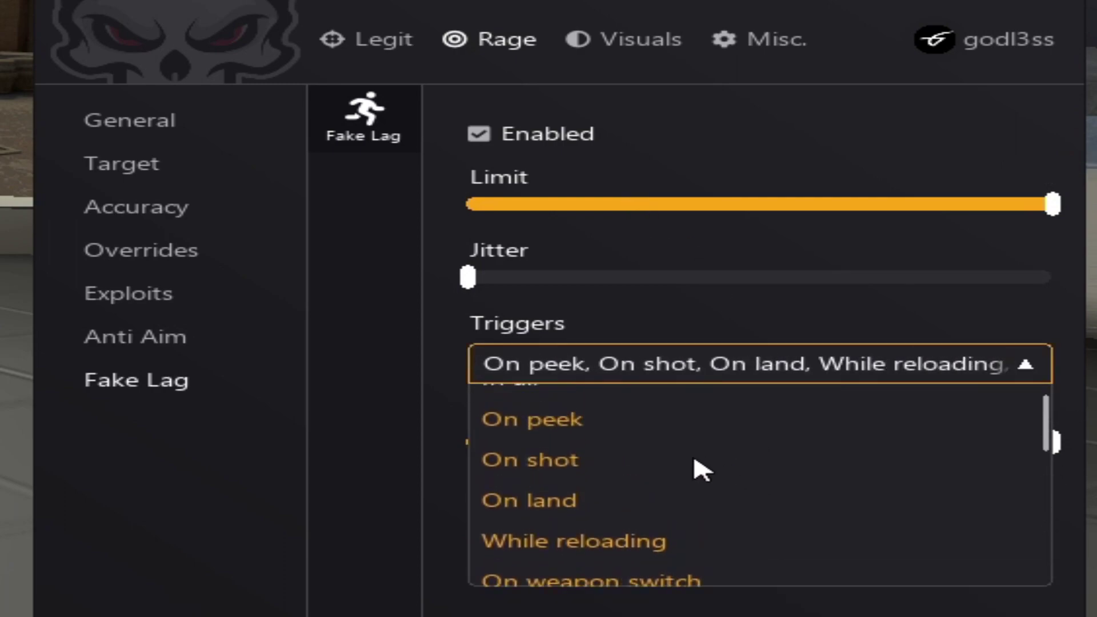